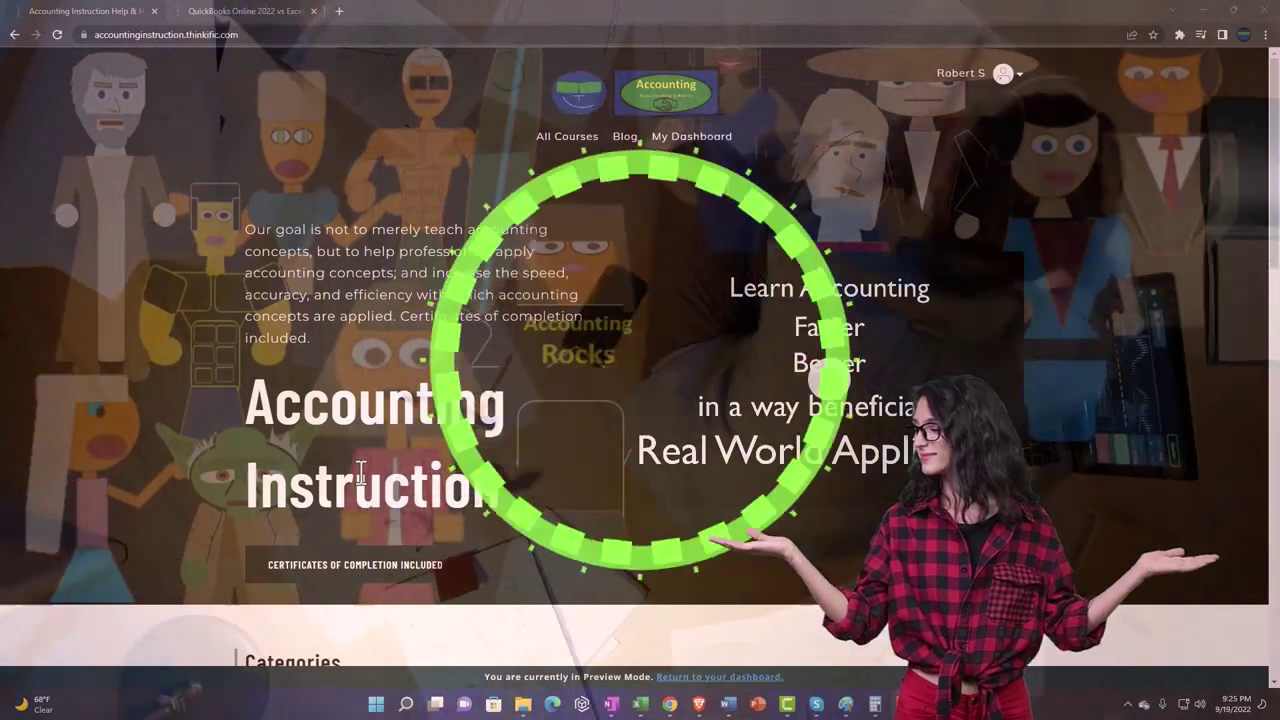
# - Look through the accounting course categories and the lesson sections of the QuickBooks Online 2022 vs Excel course
pyautogui.scroll(-6, 176, 548)
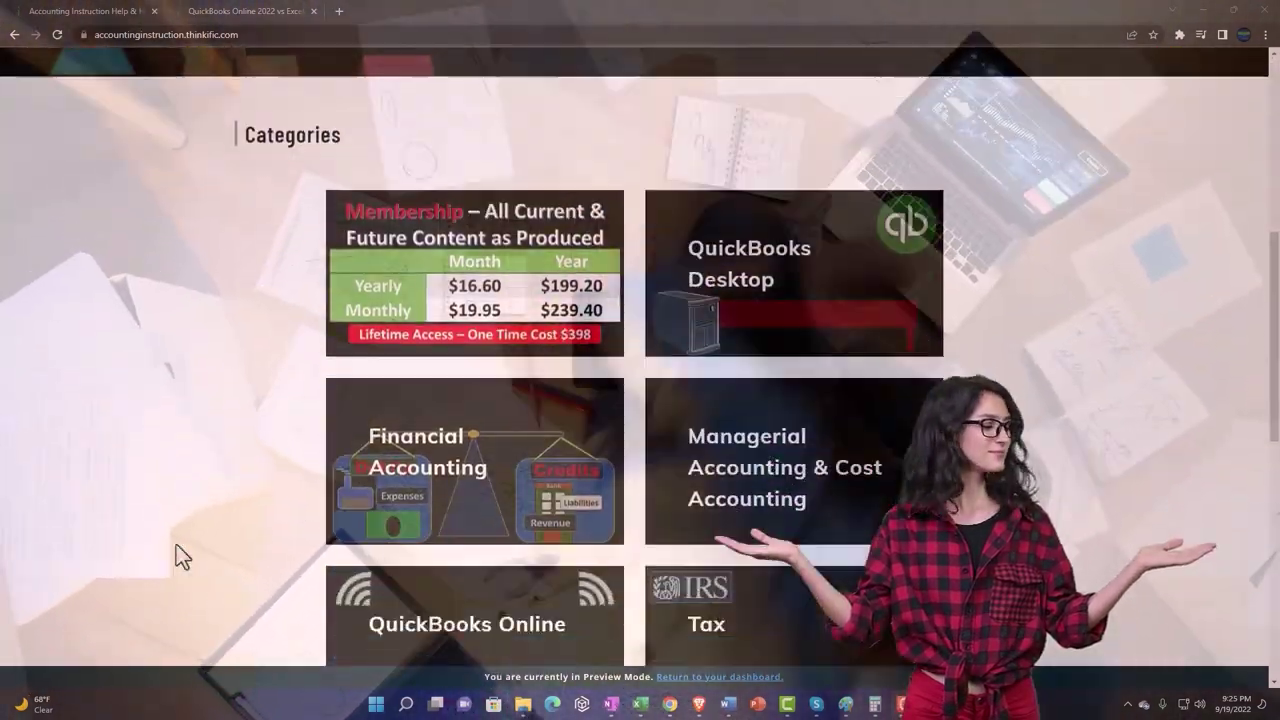
pyautogui.scroll(-5, 176, 548)
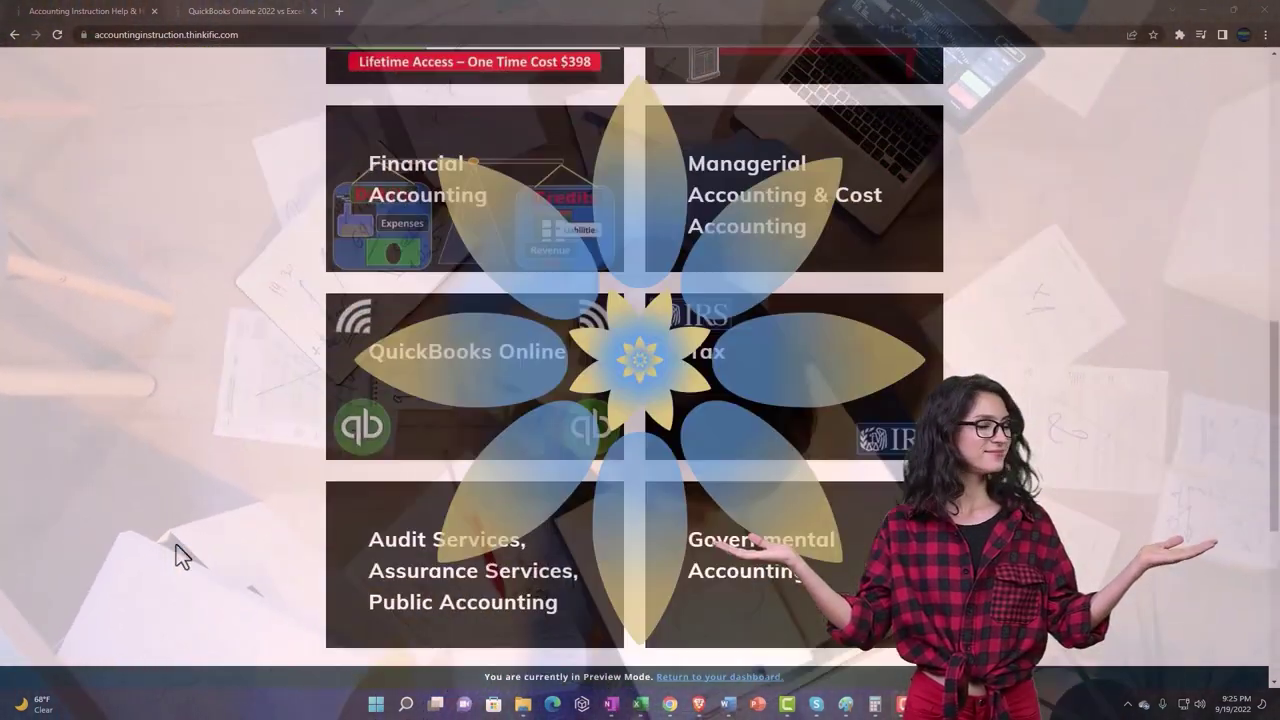
pyautogui.scroll(-1, 176, 546)
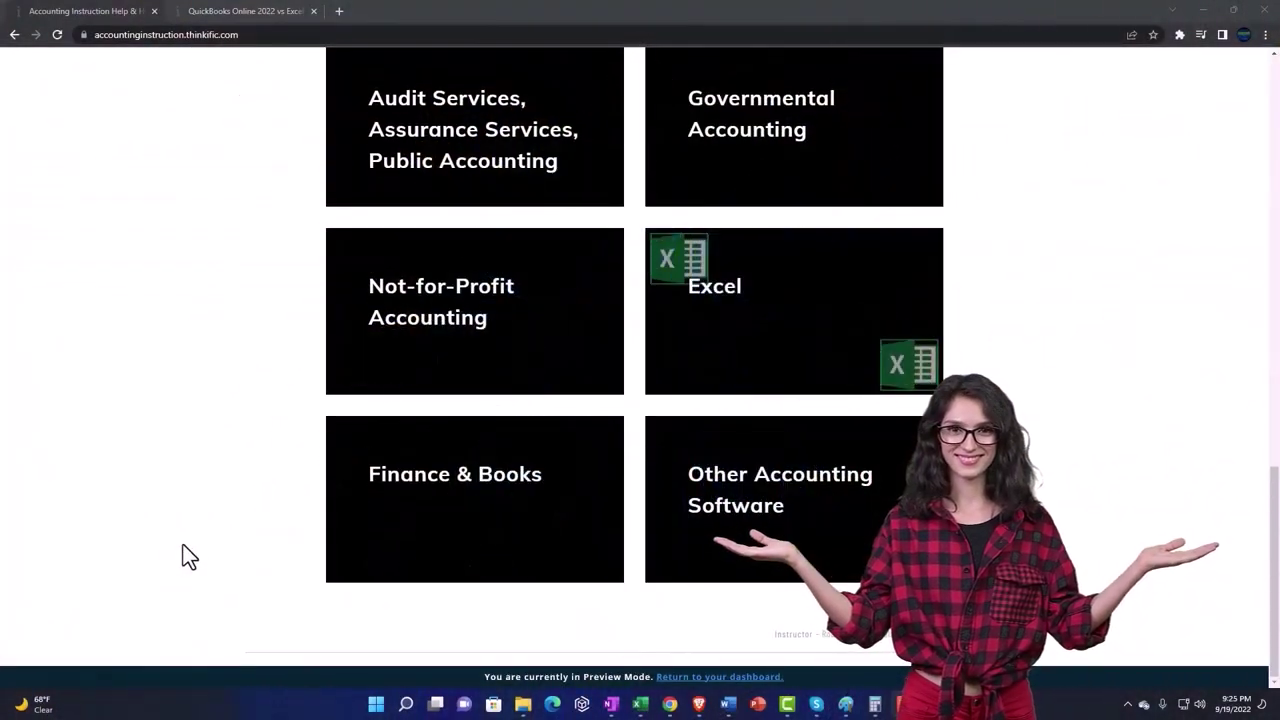
pyautogui.click(229, 12)
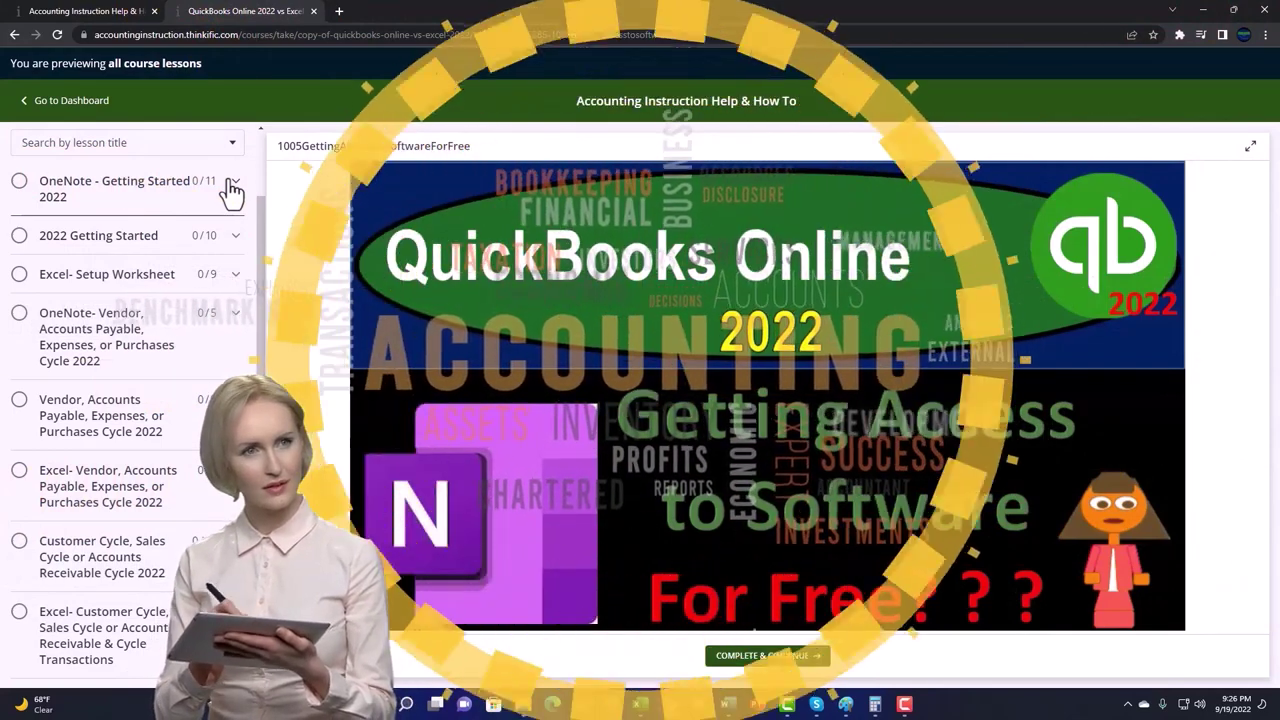
pyautogui.click(231, 190)
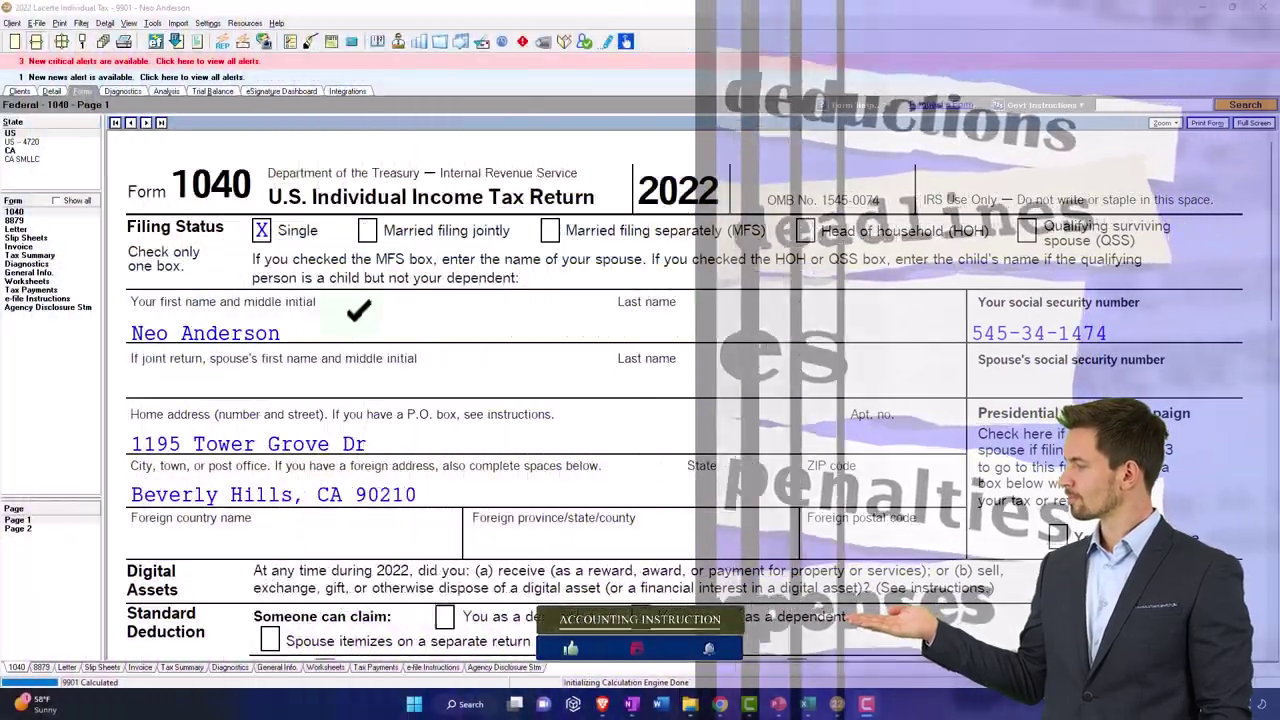
# - Review the income lines on Form 1040 page 1 and the matching amounts in the Excel tax formula worksheet
pyautogui.scroll(-15, 770, 335)
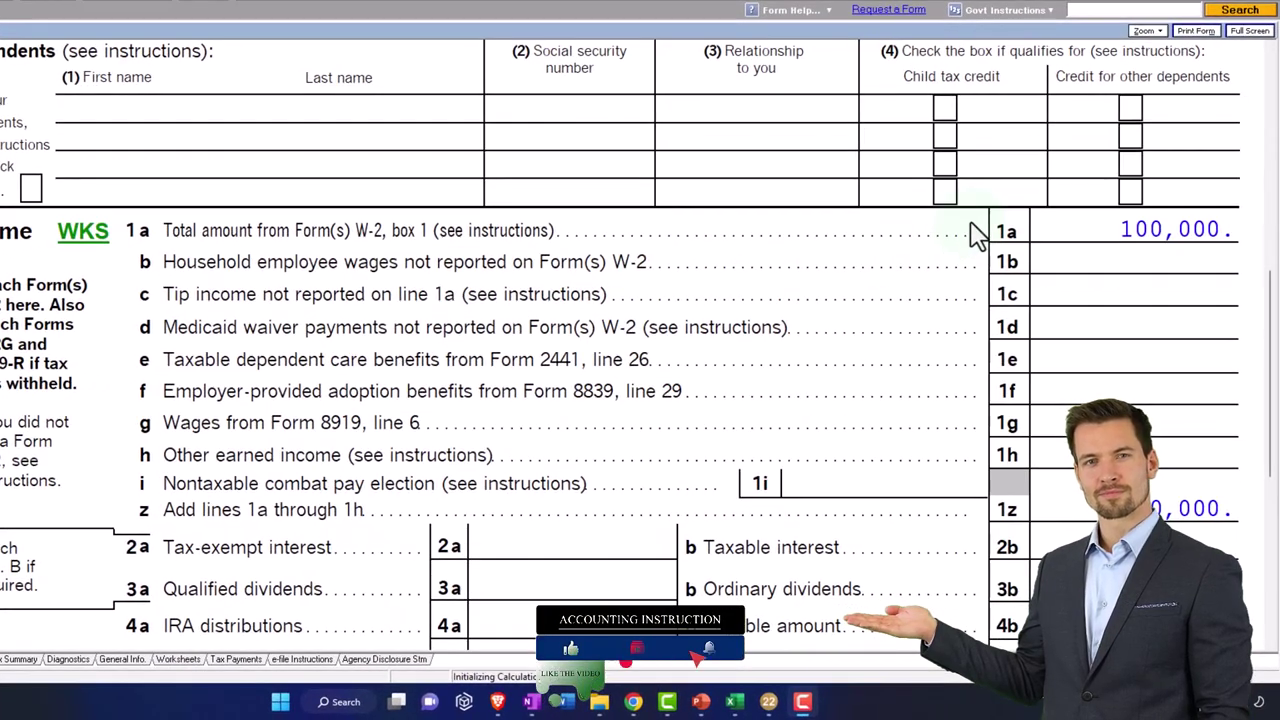
pyautogui.scroll(-8, 978, 233)
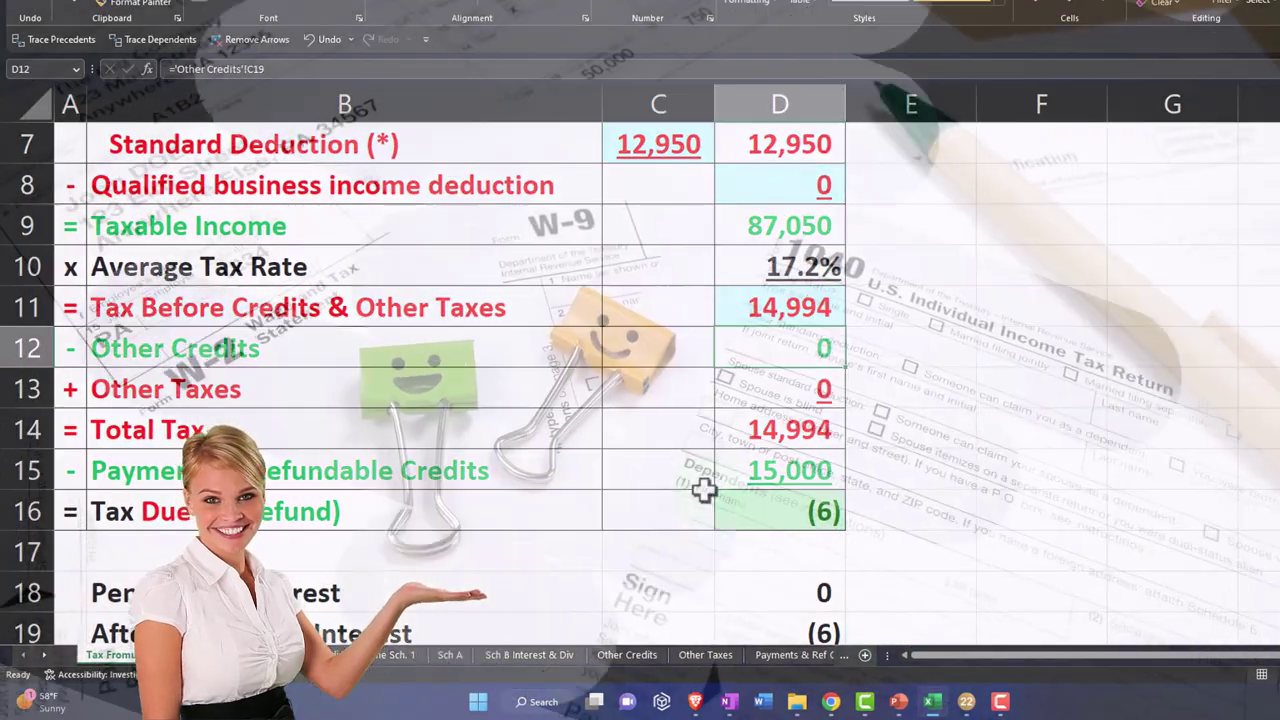
pyautogui.scroll(2, 704, 490)
pyautogui.click(755, 180)
pyautogui.press('Down')
pyautogui.press('Down')
pyautogui.press('Down')
pyautogui.press('Down')
pyautogui.press('Down')
pyautogui.press('Down')
pyautogui.press('Down')
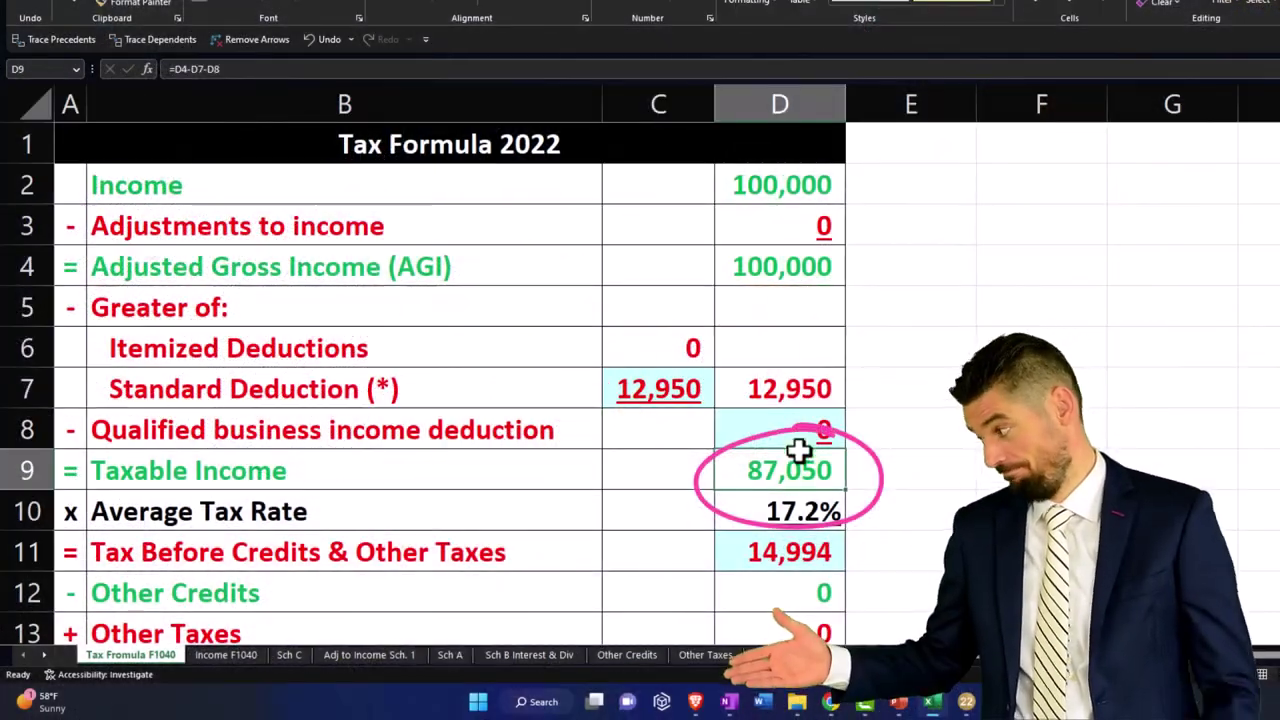
# - Update Tax Before Credits & Other Taxes in the Excel tax formula worksheet to the Form 1040 line 16 tax, 14,774
pyautogui.click(789, 551)
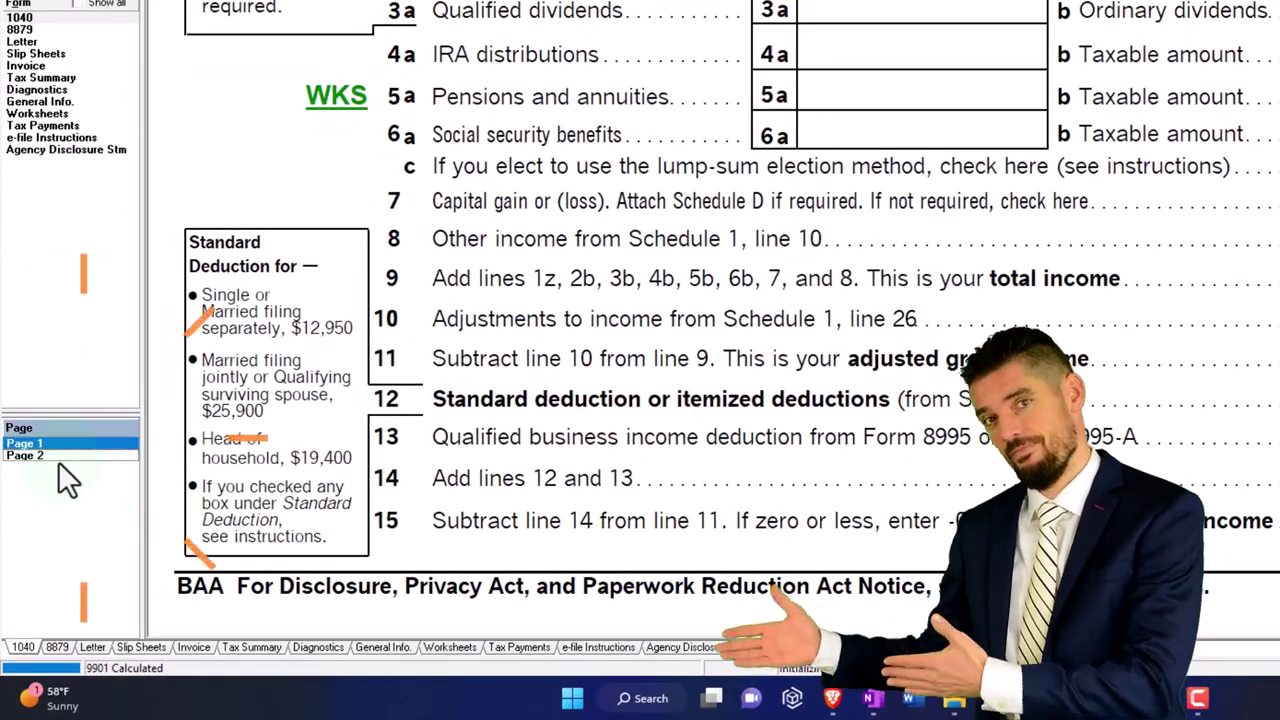
pyautogui.click(58, 461)
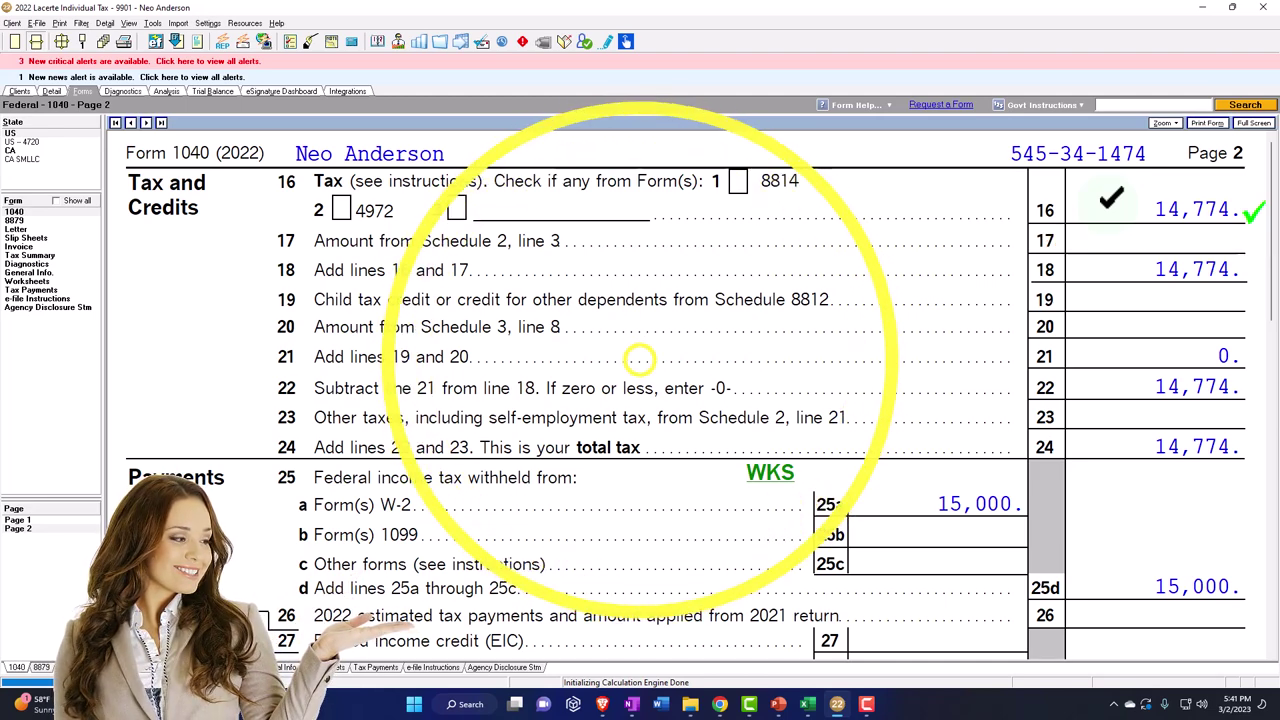
pyautogui.click(809, 705)
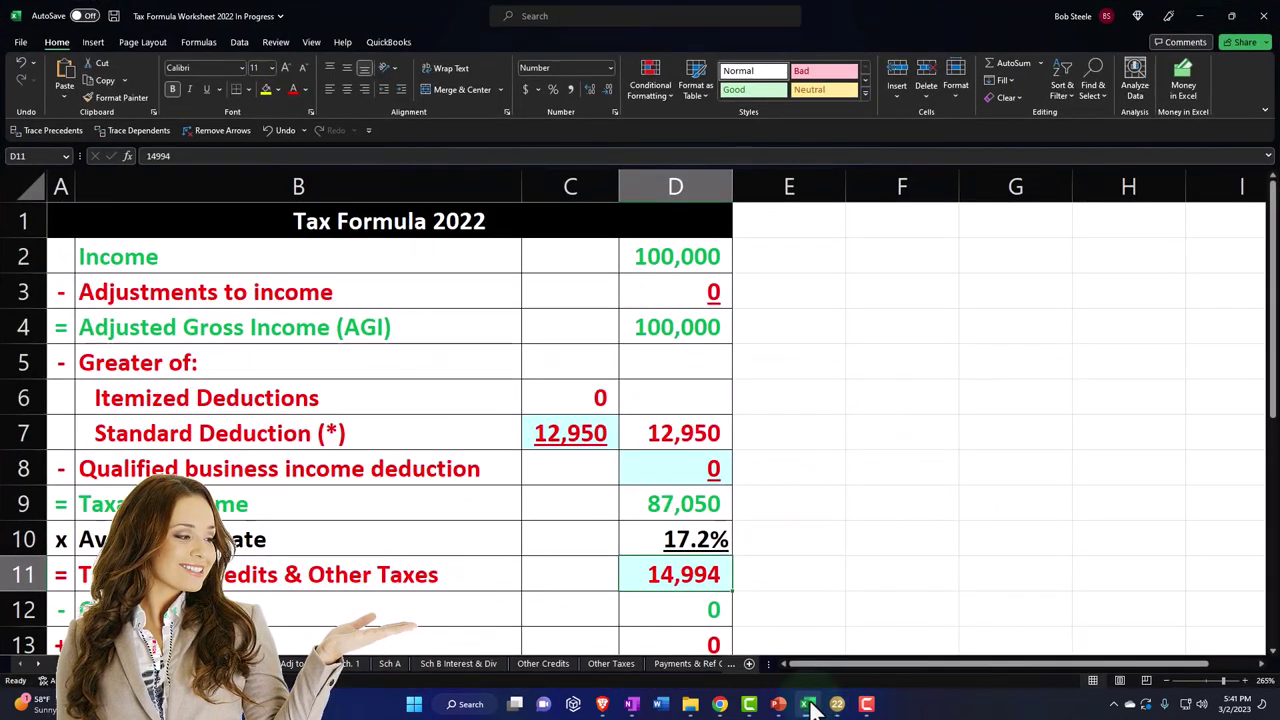
pyautogui.click(809, 705)
pyautogui.click(809, 705)
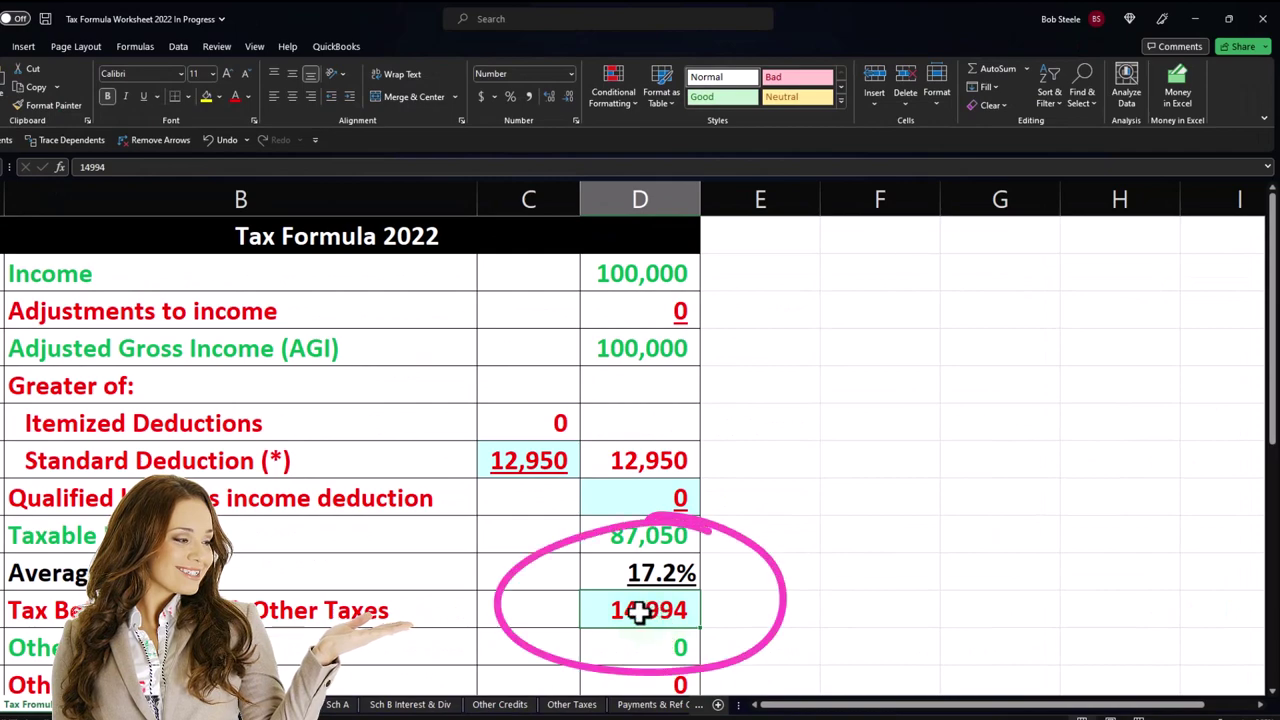
pyautogui.write('1477')
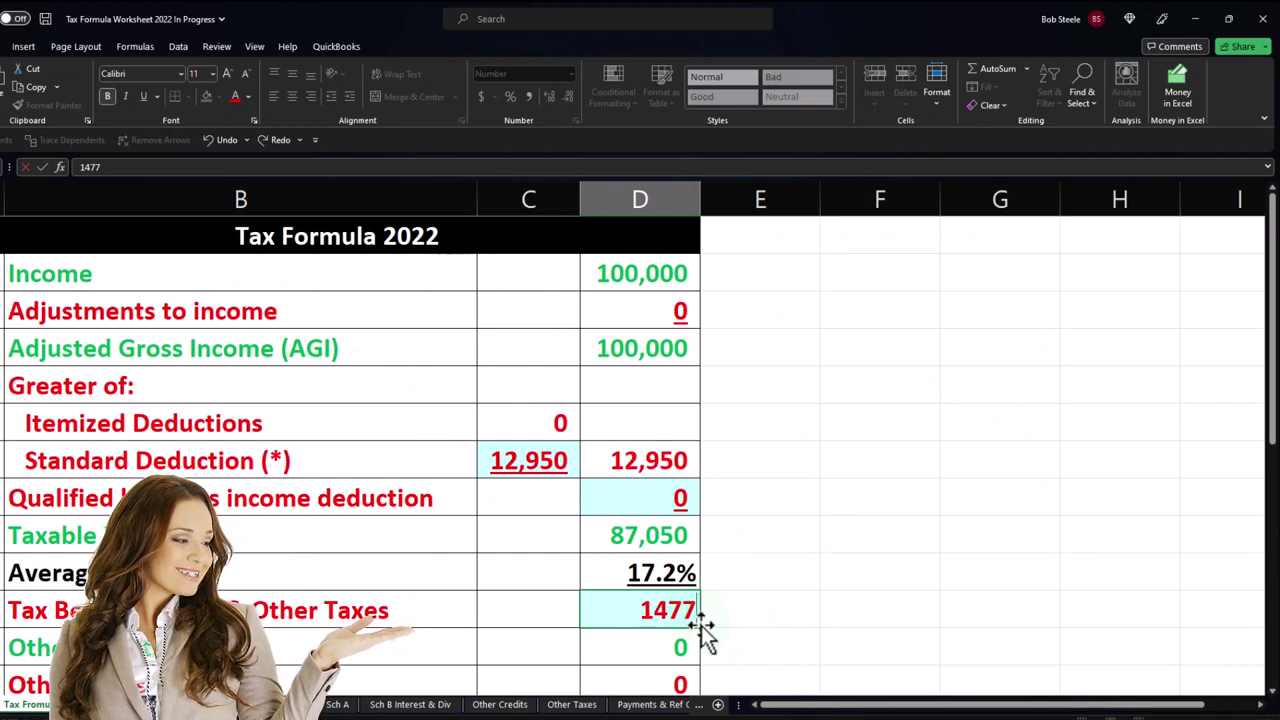
pyautogui.press('Return')
pyautogui.scroll(-2, 710, 626)
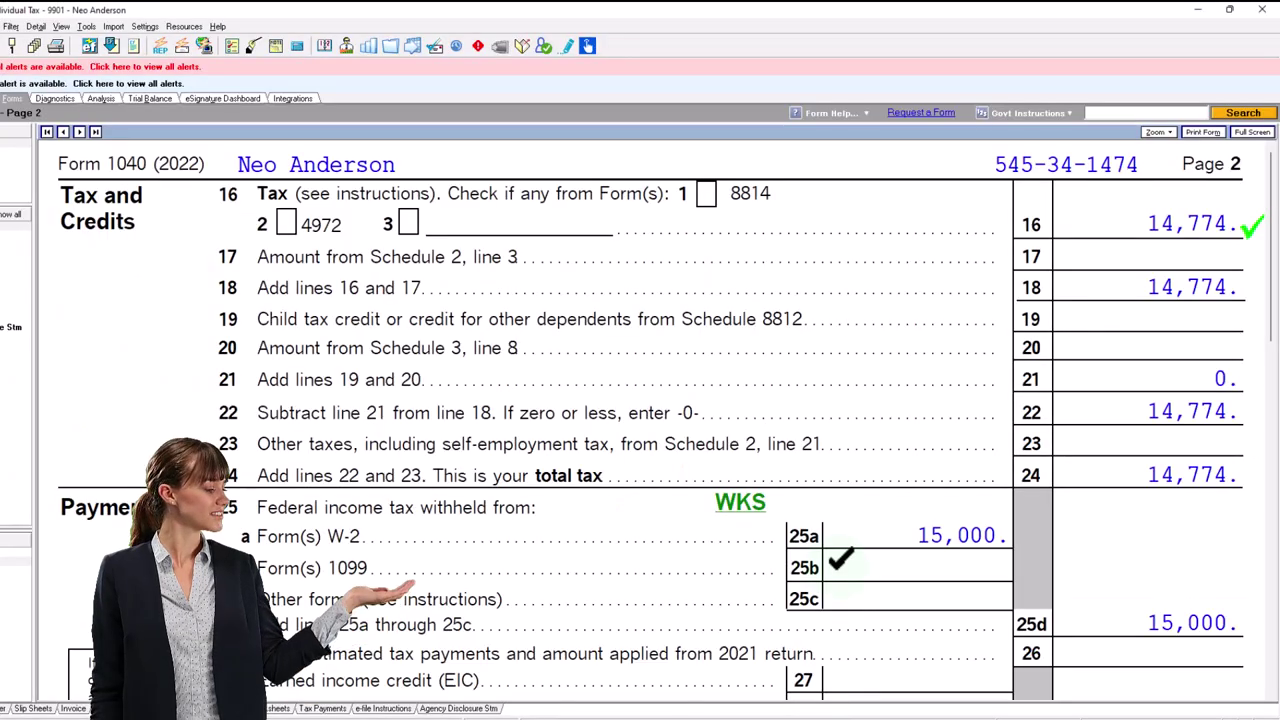
# - Review the payments and refund lines on Form 1040 page 2 and the income through taxable income on page 1
pyautogui.scroll(-6, 840, 580)
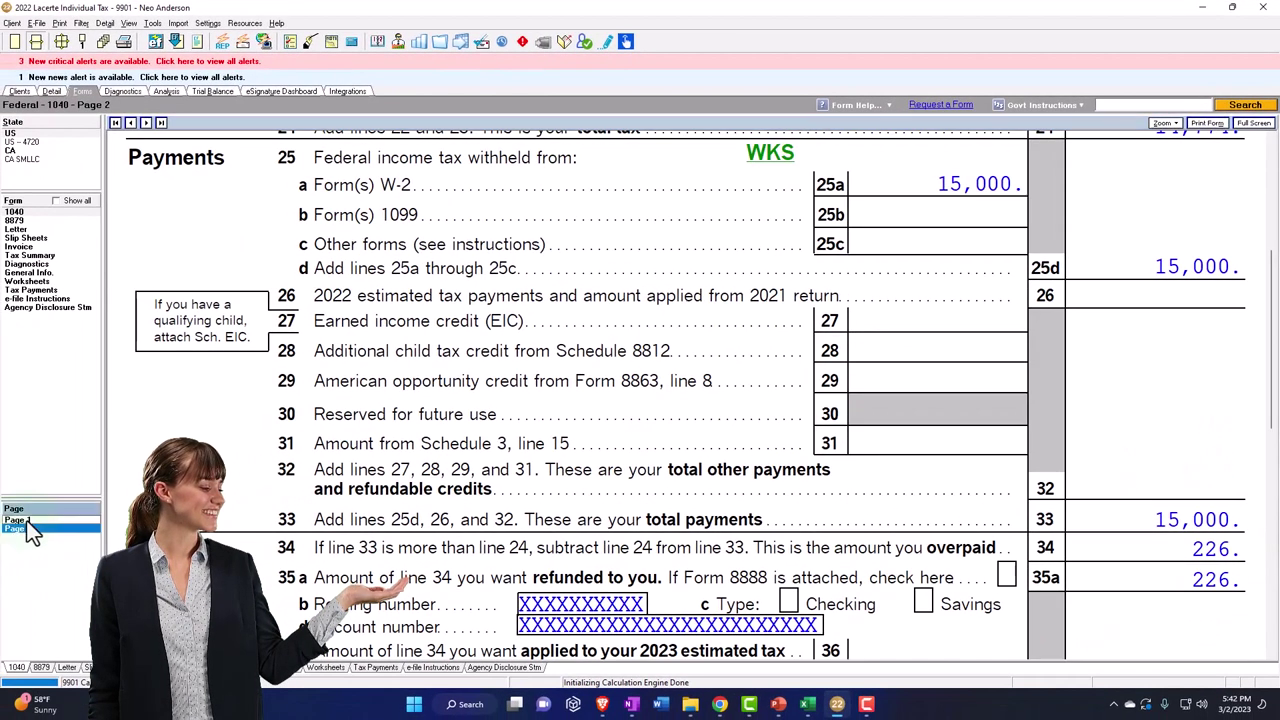
pyautogui.click(17, 520)
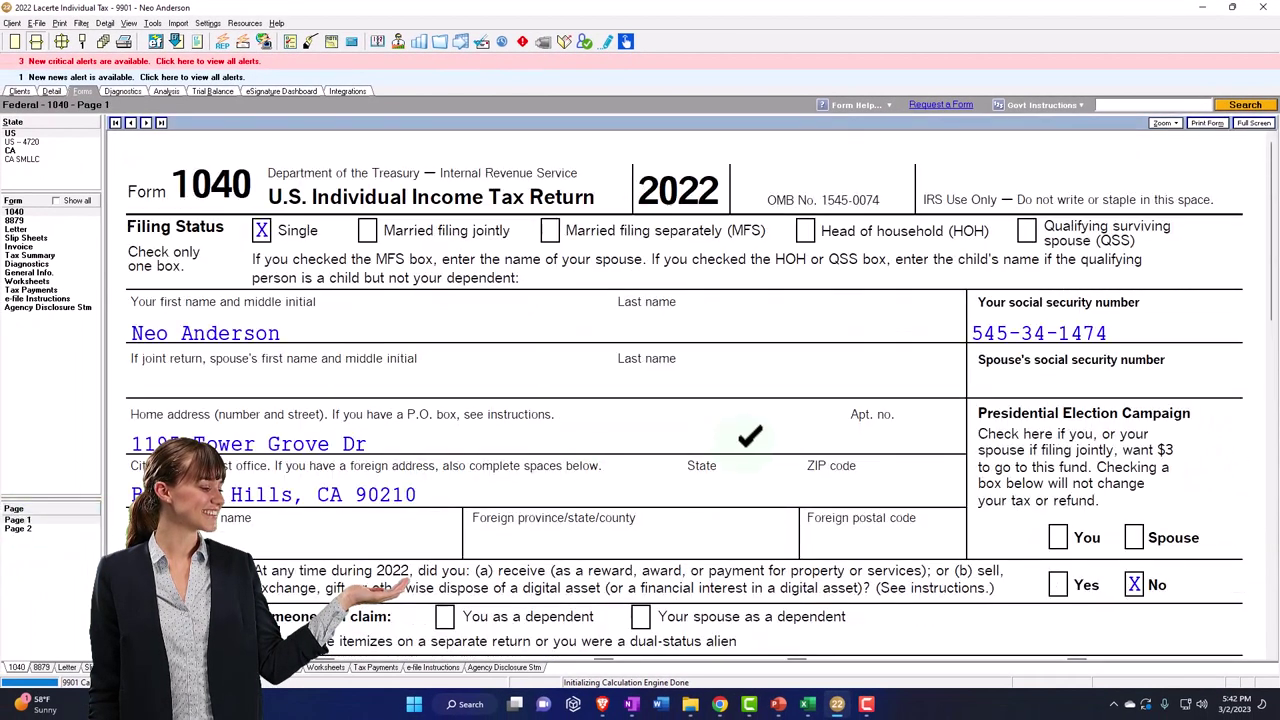
pyautogui.scroll(-15, 750, 436)
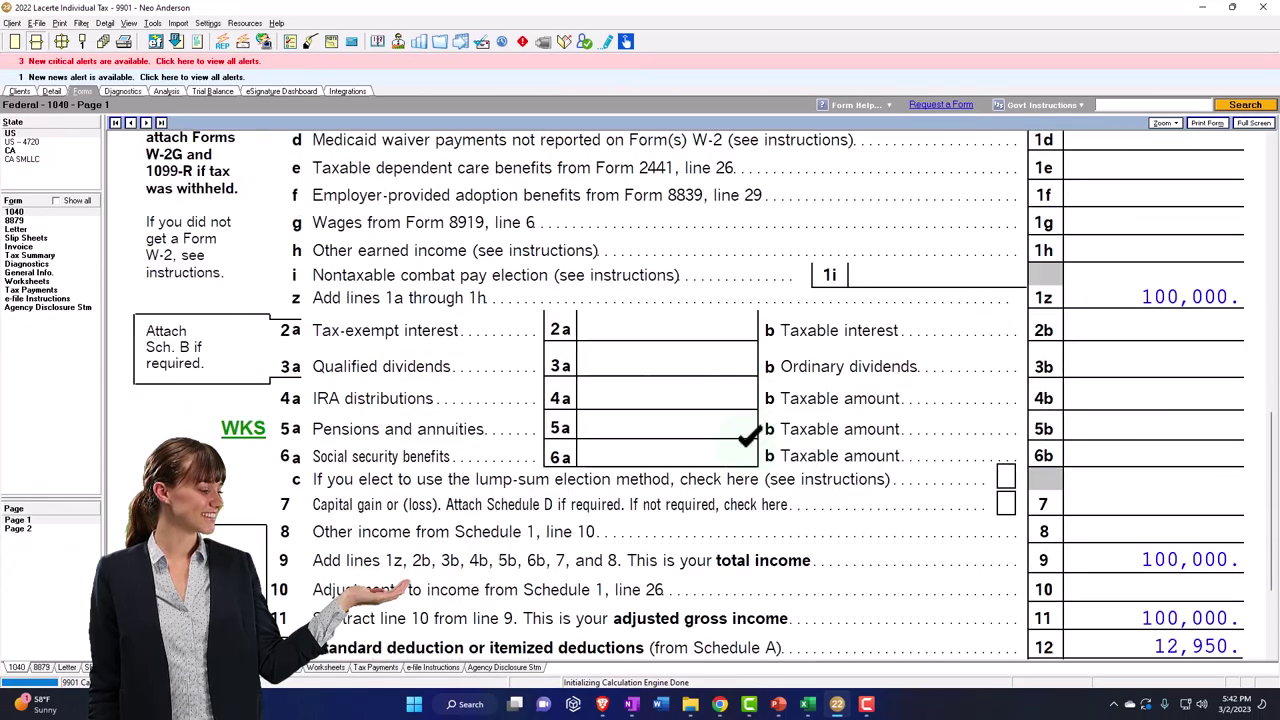
pyautogui.scroll(-5, 957, 521)
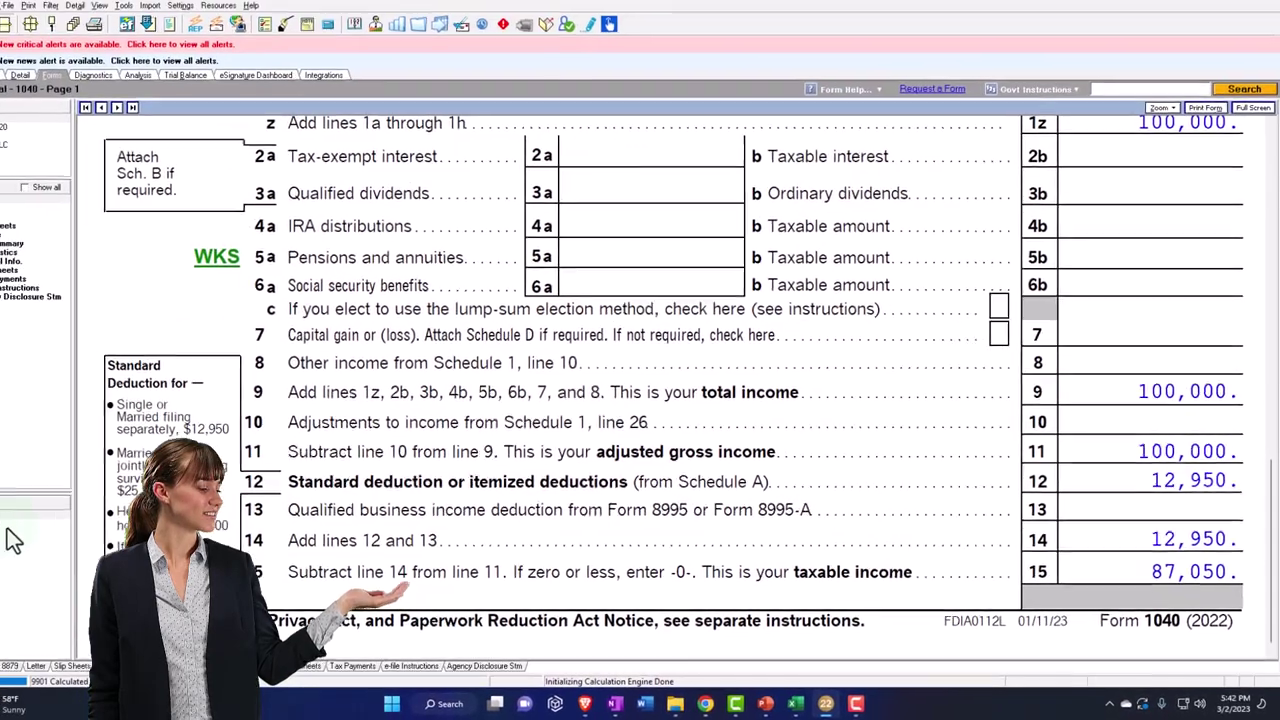
pyautogui.click(38, 529)
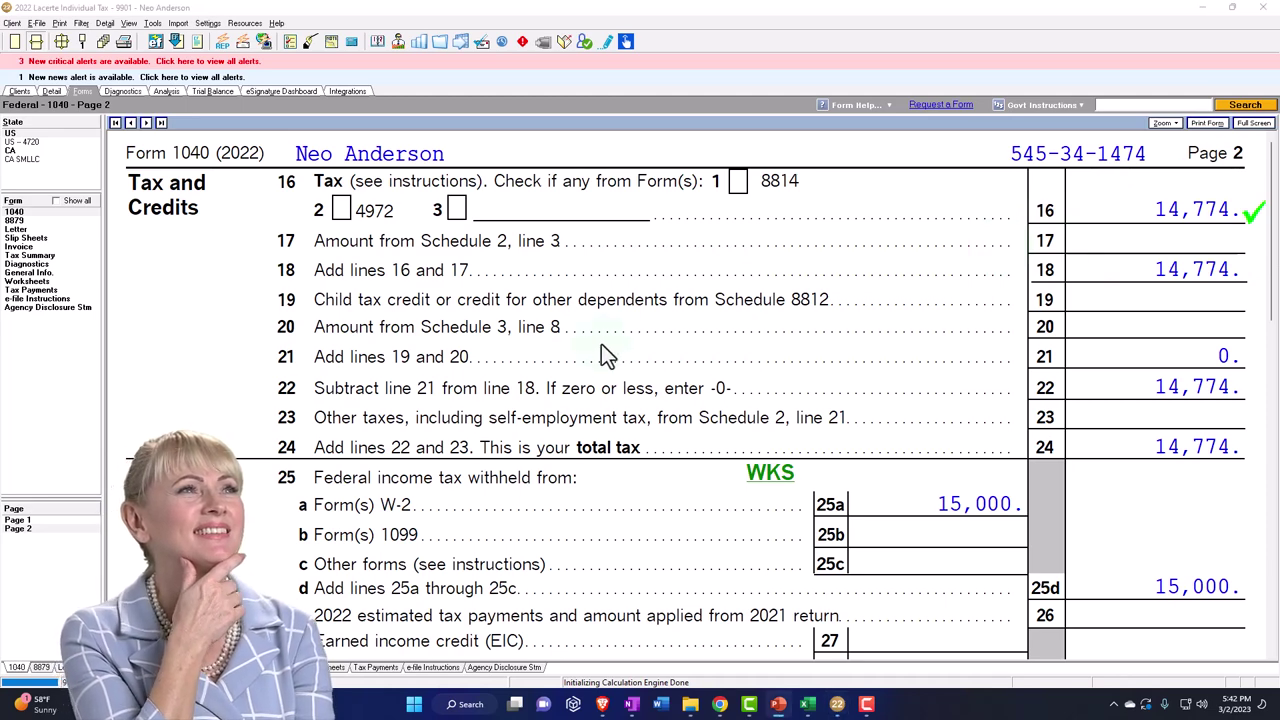
# - Open the 1099-DIV input screen from the qualified dividends line 3a on Form 1040 page 1 and dismiss the input links window
pyautogui.click(28, 520)
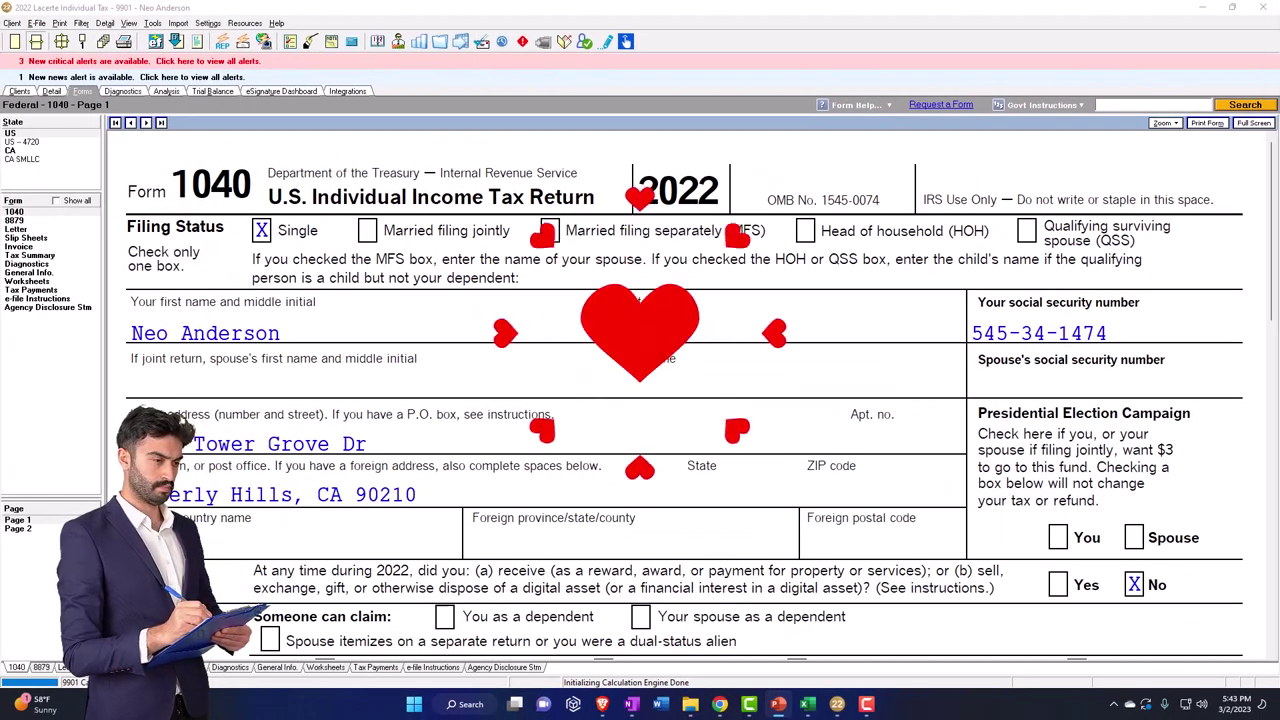
pyautogui.scroll(-10, 813, 335)
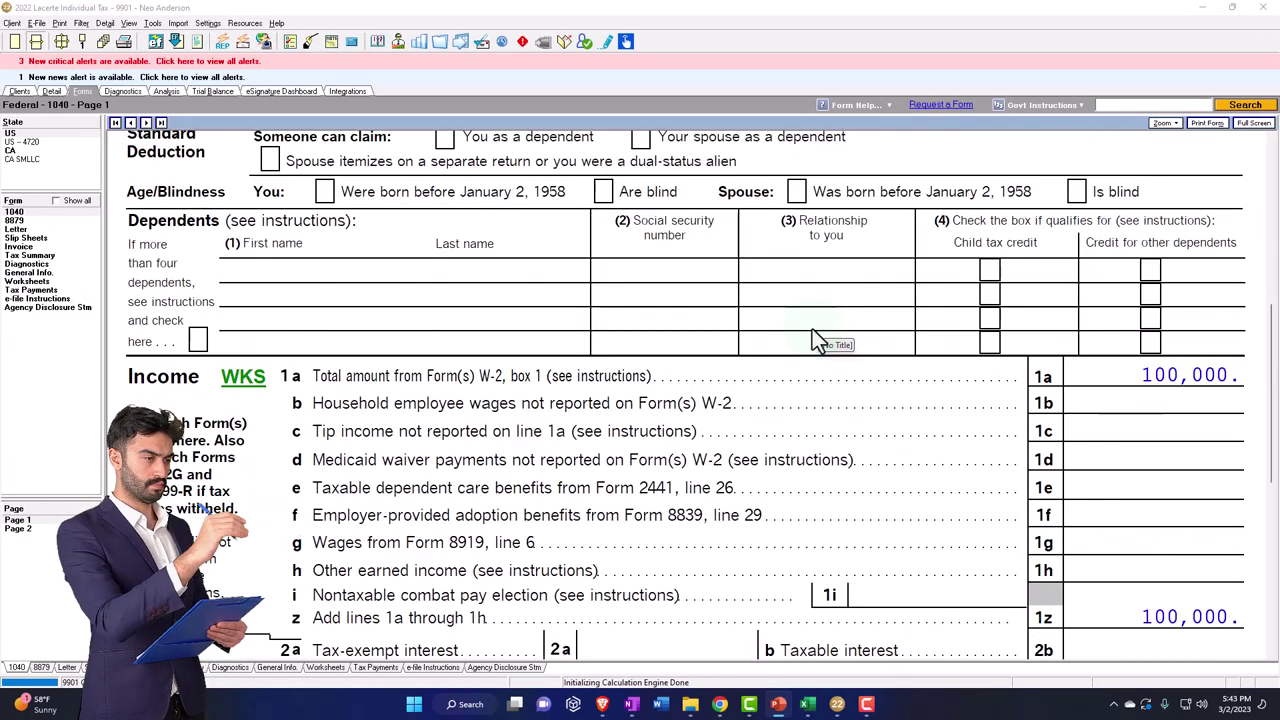
pyautogui.scroll(-2, 812, 337)
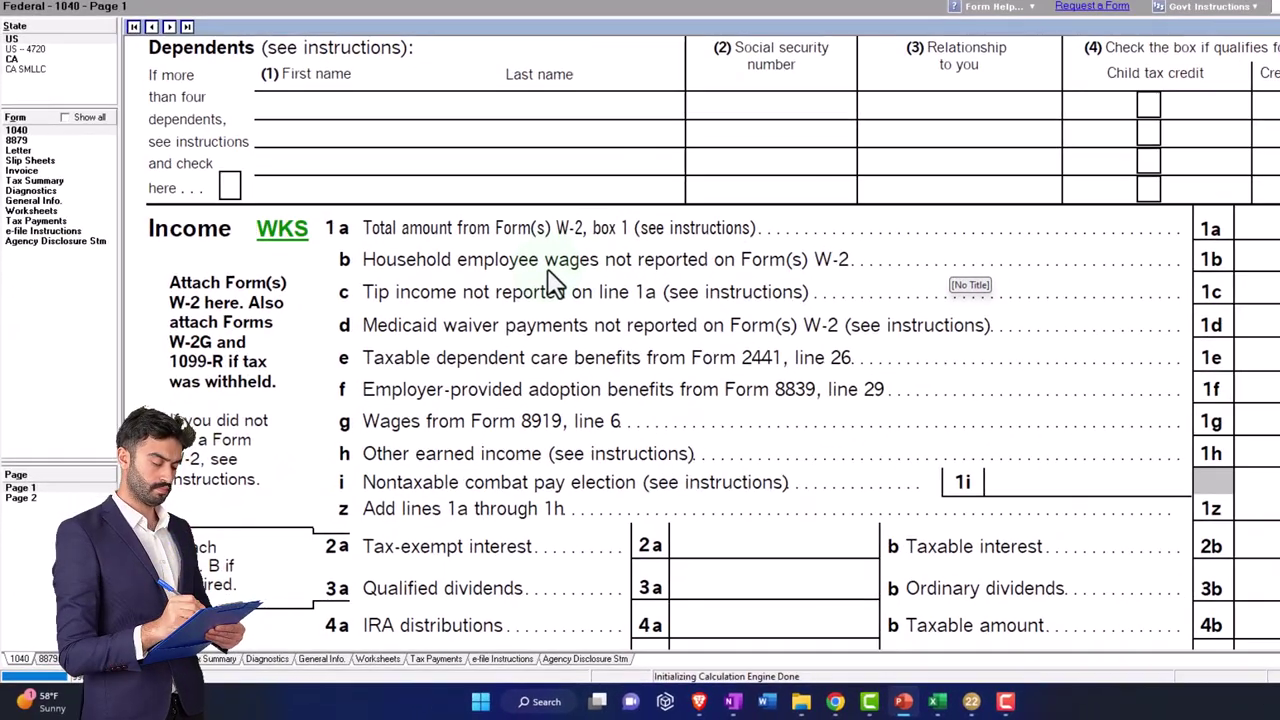
pyautogui.scroll(-3, 555, 280)
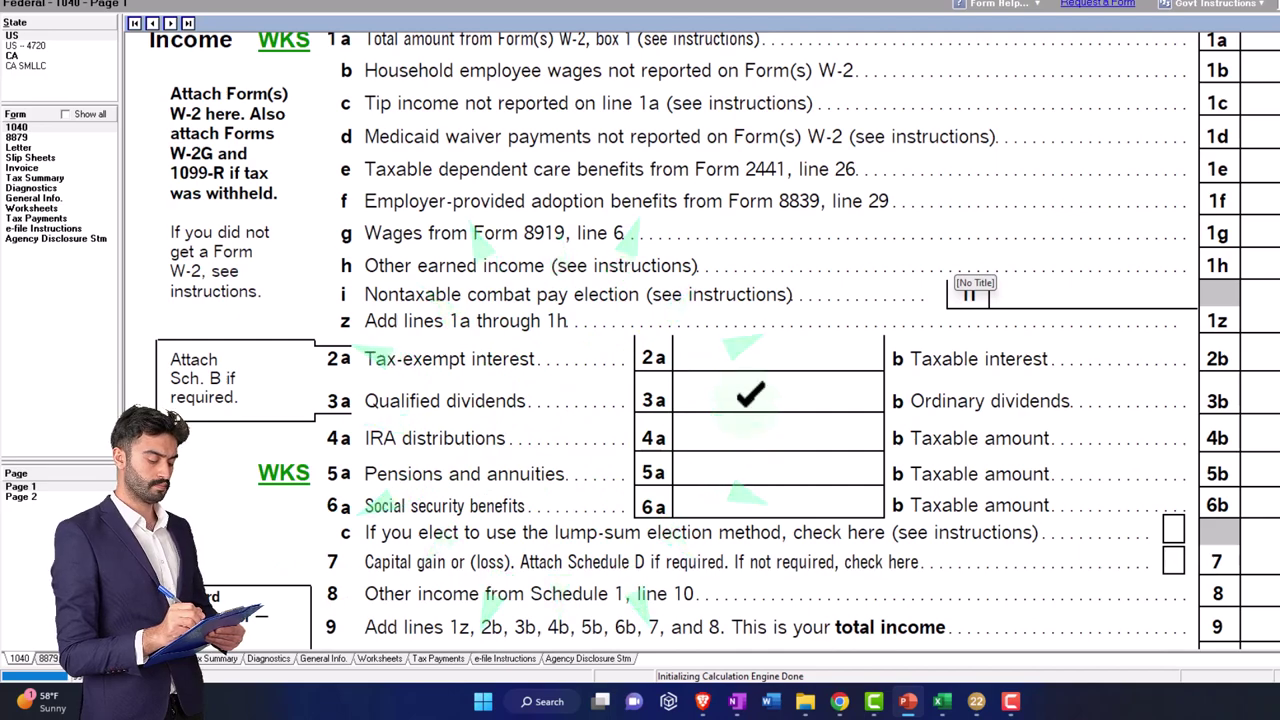
pyautogui.click(759, 411)
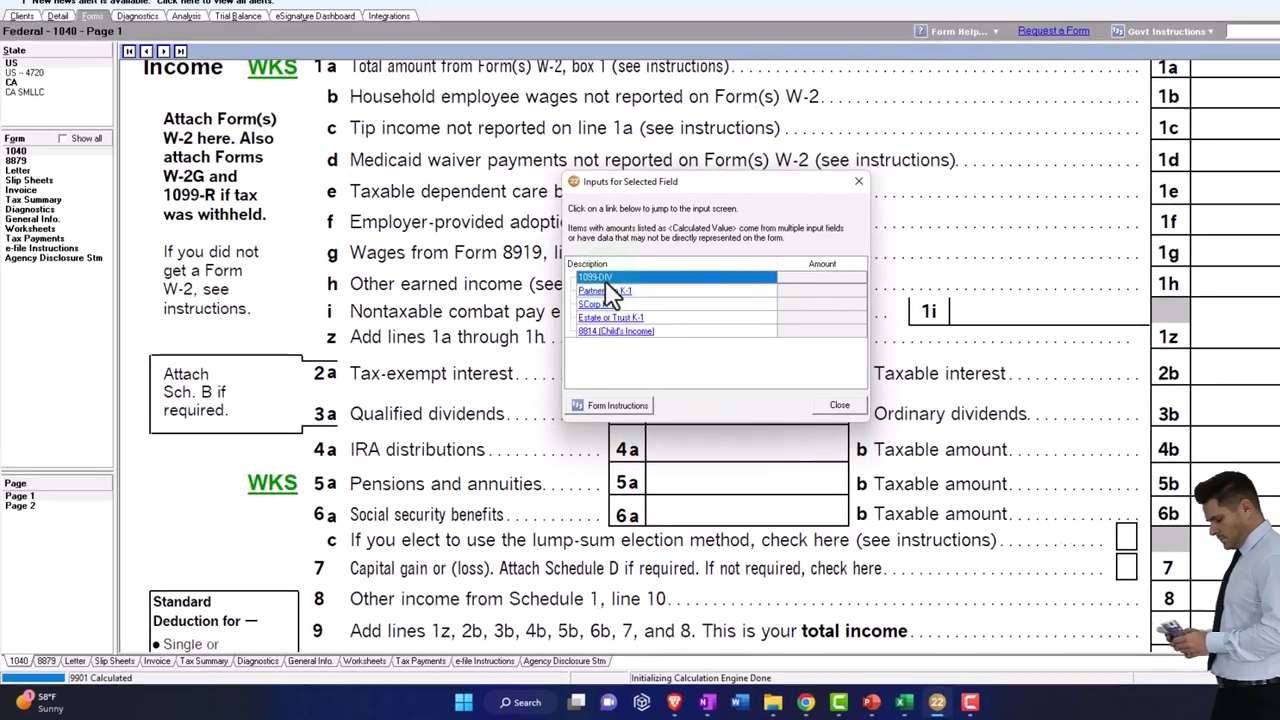
pyautogui.click(622, 258)
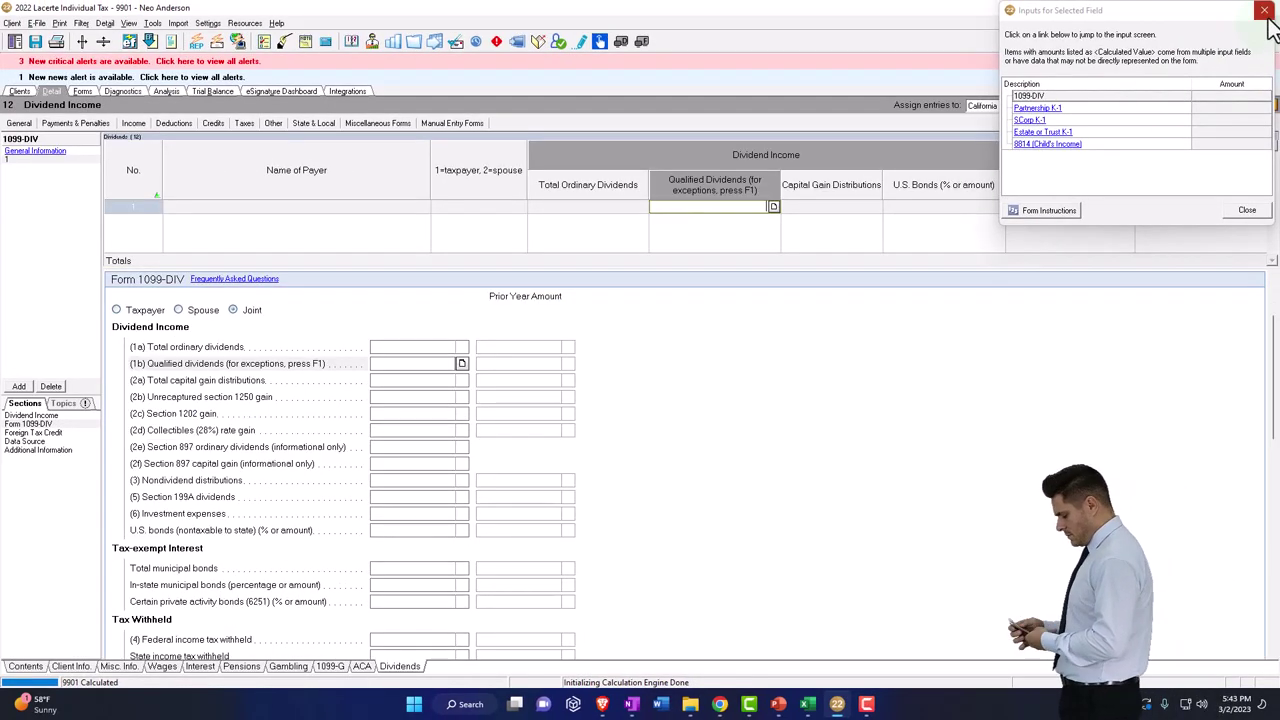
pyautogui.click(1263, 10)
# - Enter Corp 1 as the payer name in the first dividend income row
pyautogui.click(228, 207)
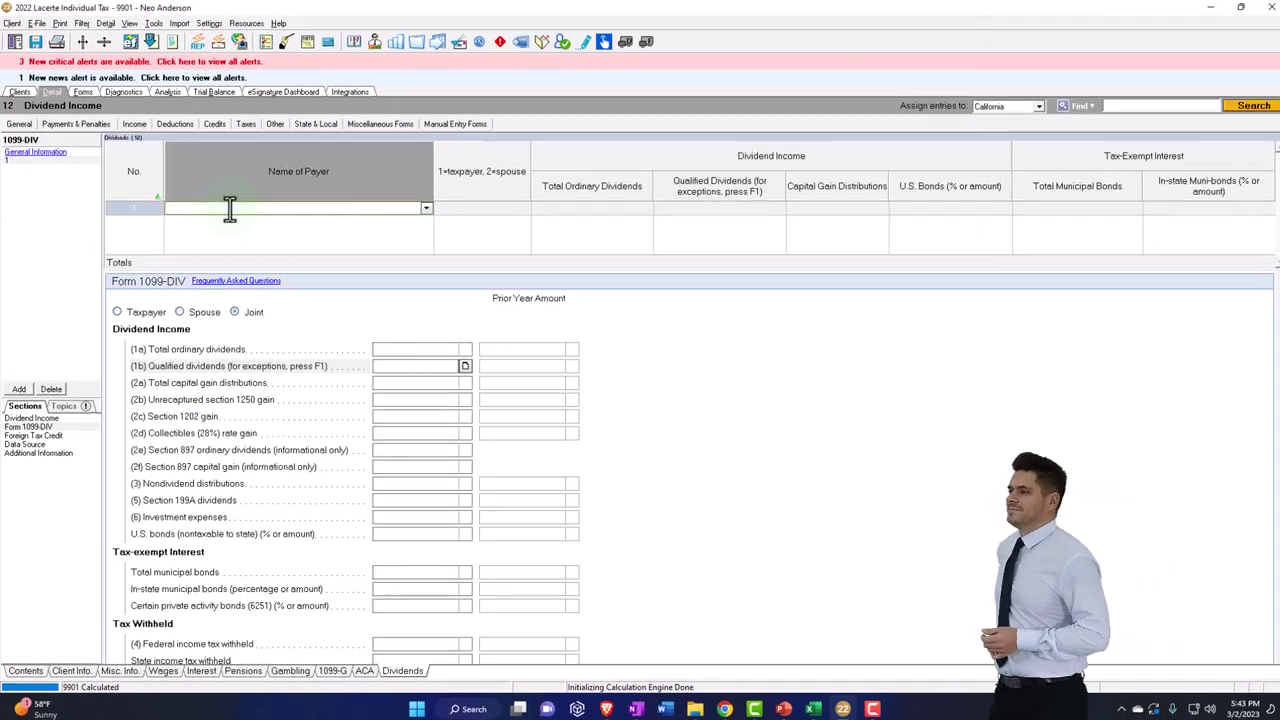
pyautogui.write('Cjorp')
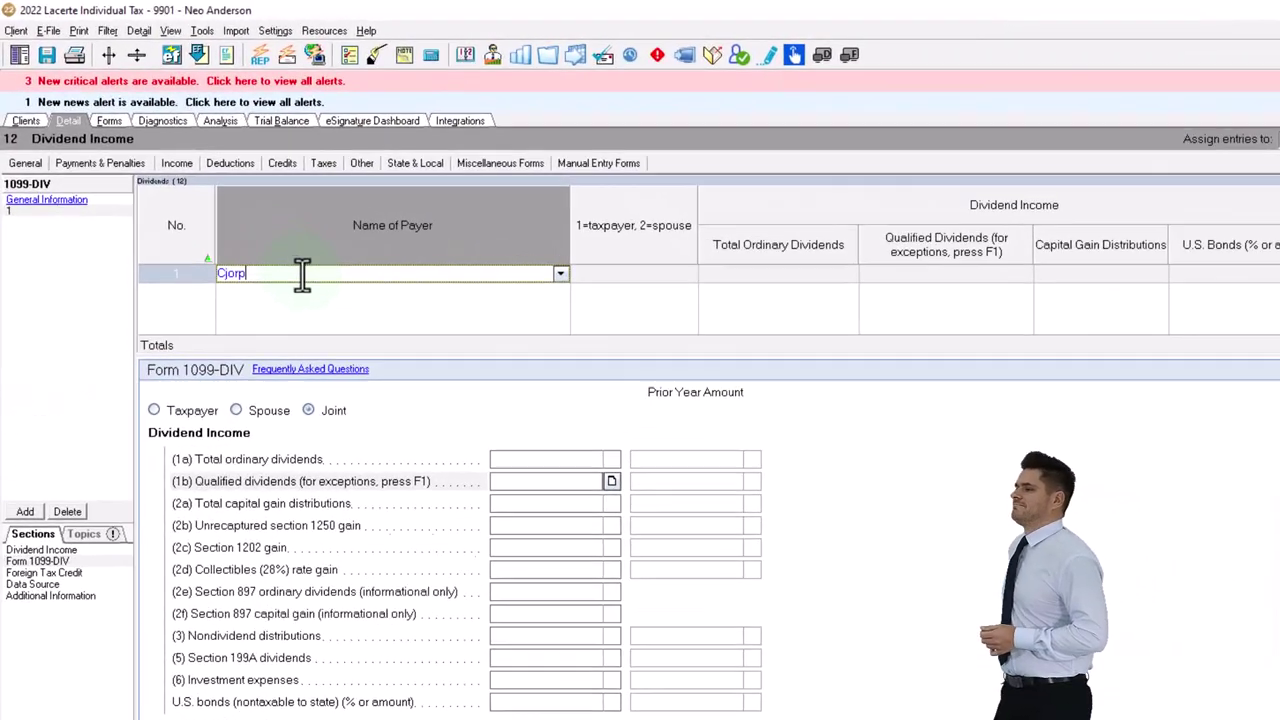
pyautogui.press('BackSpace')
pyautogui.press('BackSpace')
pyautogui.press('BackSpace')
pyautogui.press('BackSpace')
pyautogui.write('orp 1')
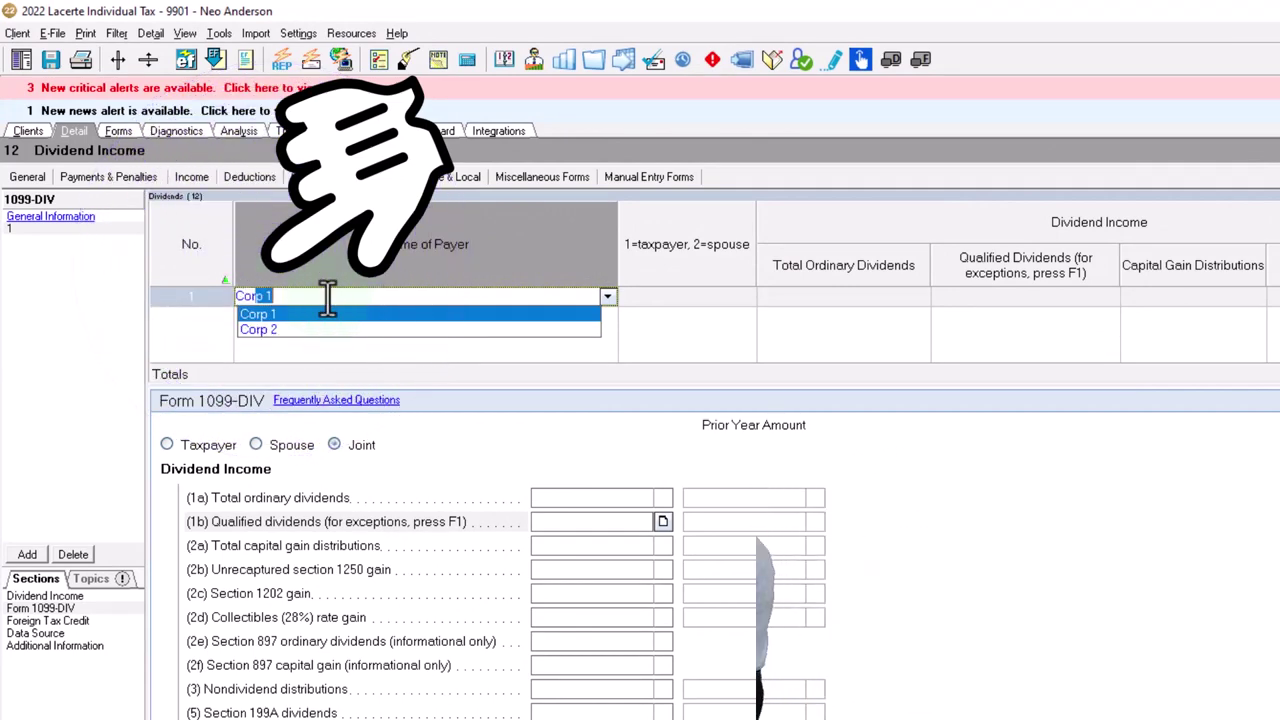
pyautogui.press('Tab')
pyautogui.press('Tab')
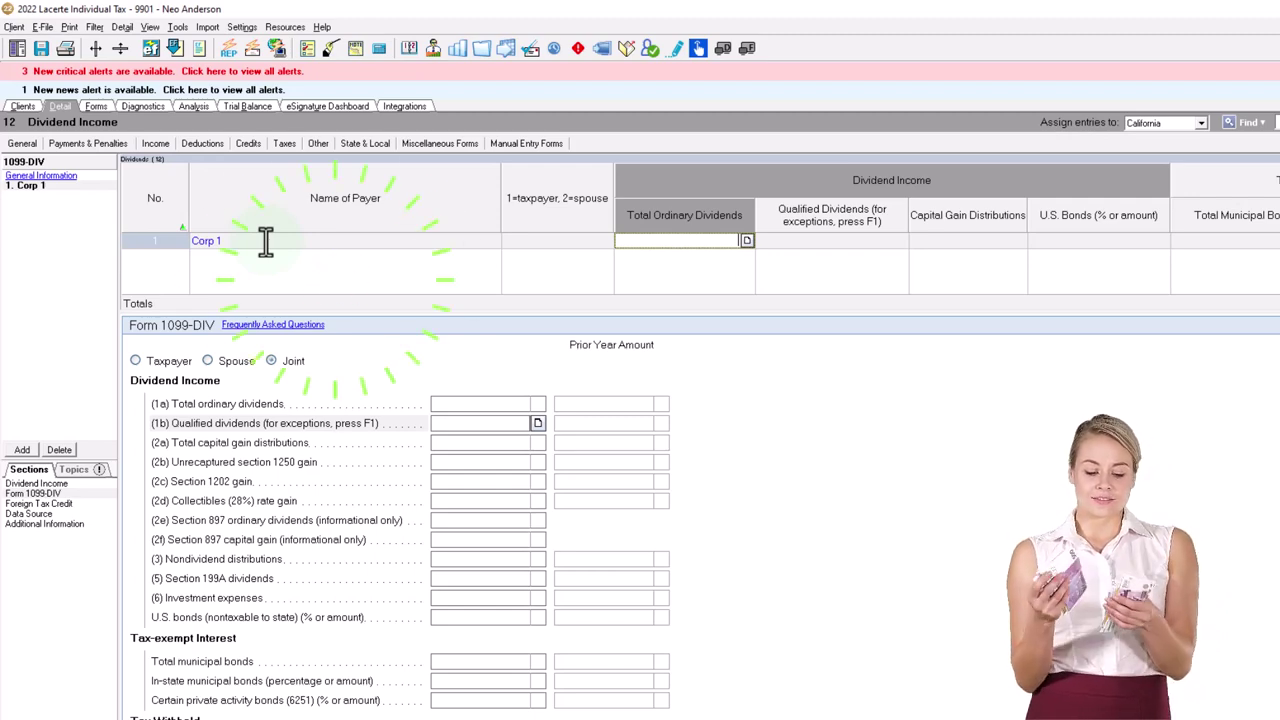
# - Set Corp 1's total ordinary dividends to 1000 and its qualified dividends to 0
pyautogui.click(265, 240)
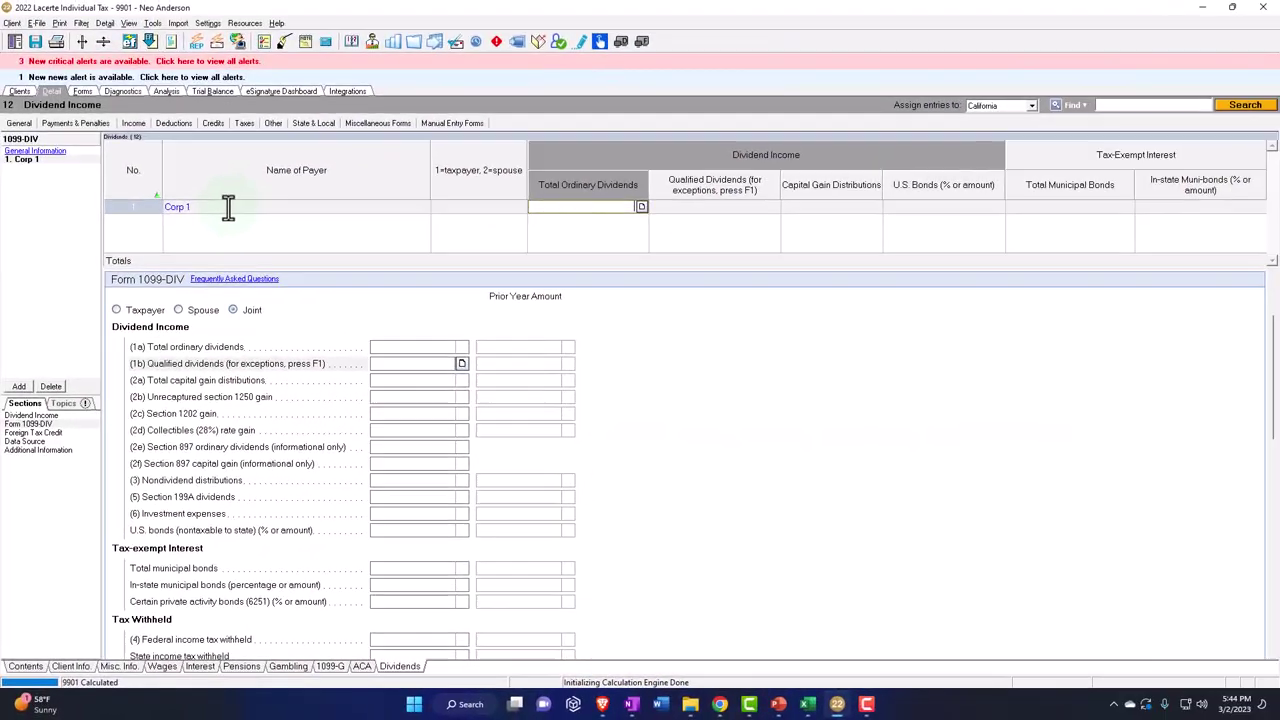
pyautogui.write('1000')
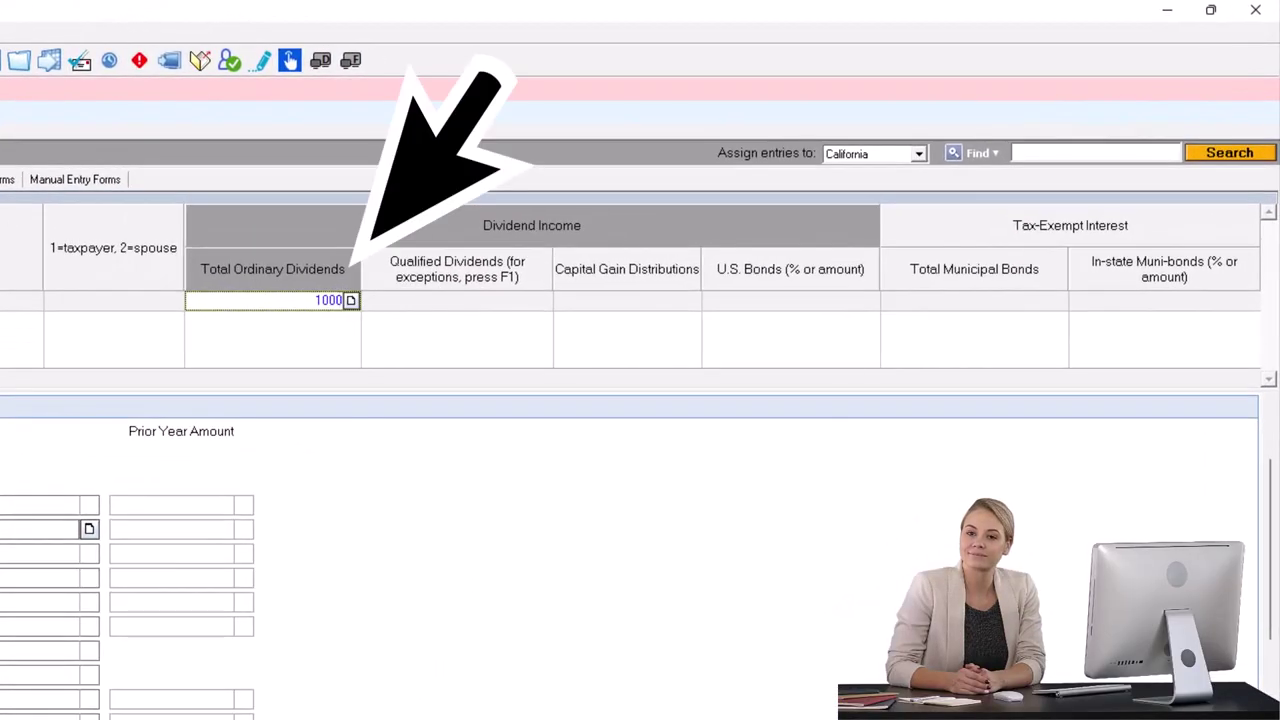
pyautogui.press('Tab')
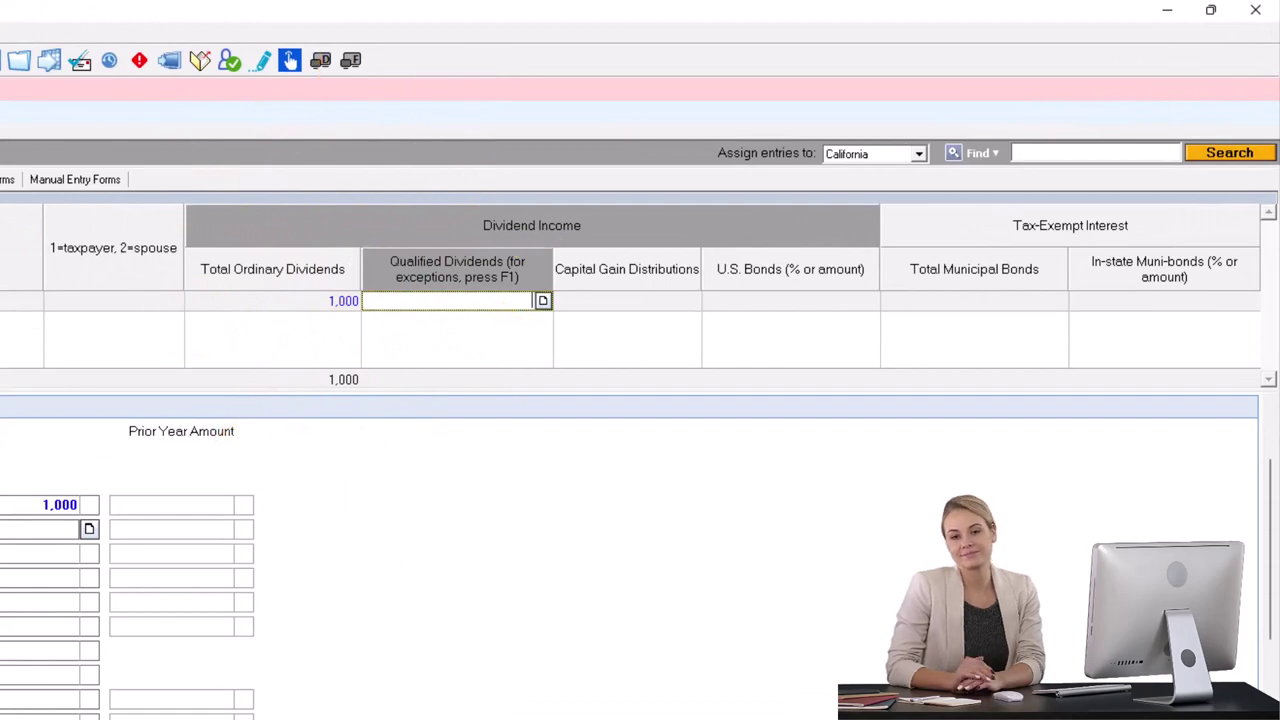
pyautogui.write('0')
pyautogui.press('Tab')
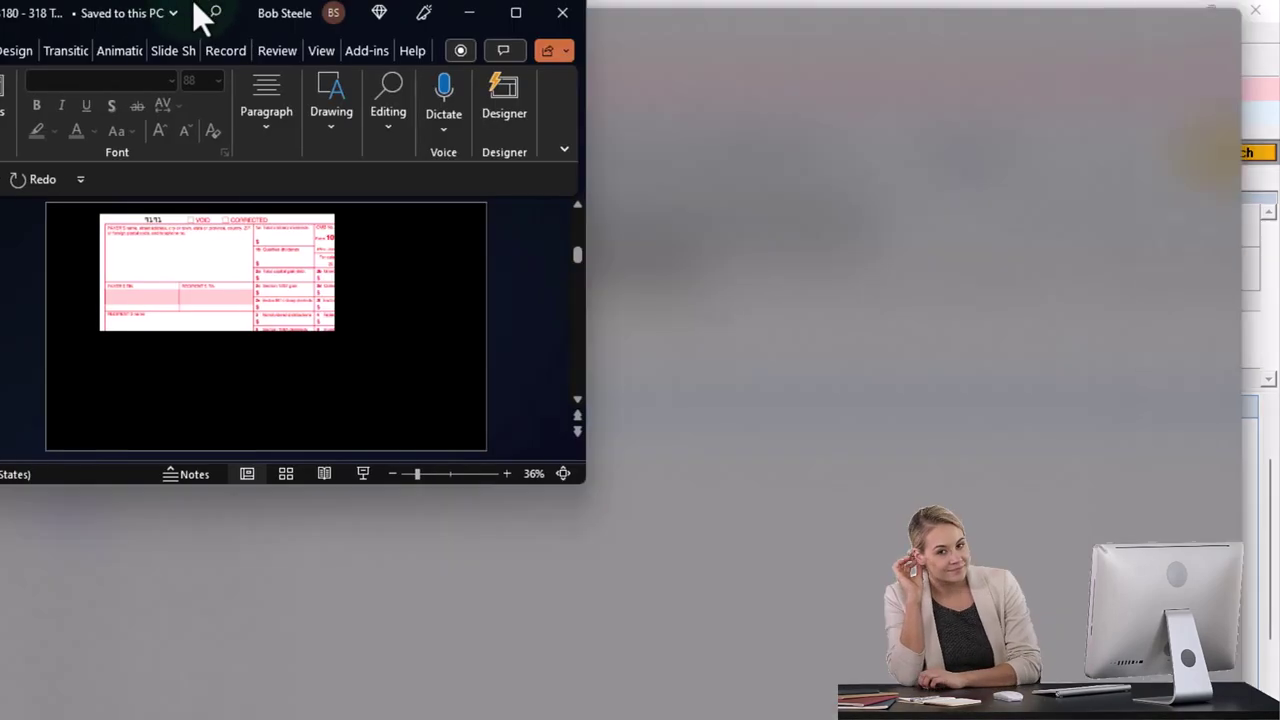
# - Switch to PowerPoint to examine the blank Form 1099-DIV, and return to the dividend input screen in Lacerte
pyautogui.moveTo(193, 9); pyautogui.dragTo(193, 3)
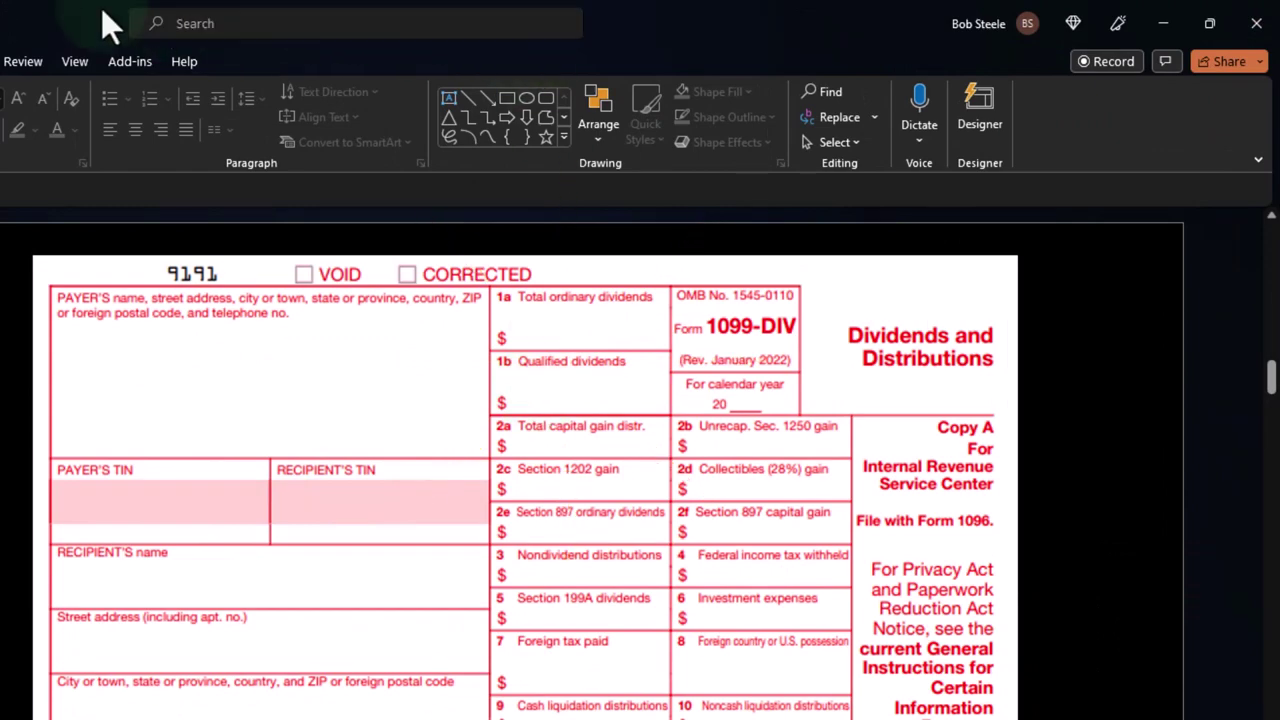
pyautogui.moveTo(87, 6); pyautogui.dragTo(450, 719)
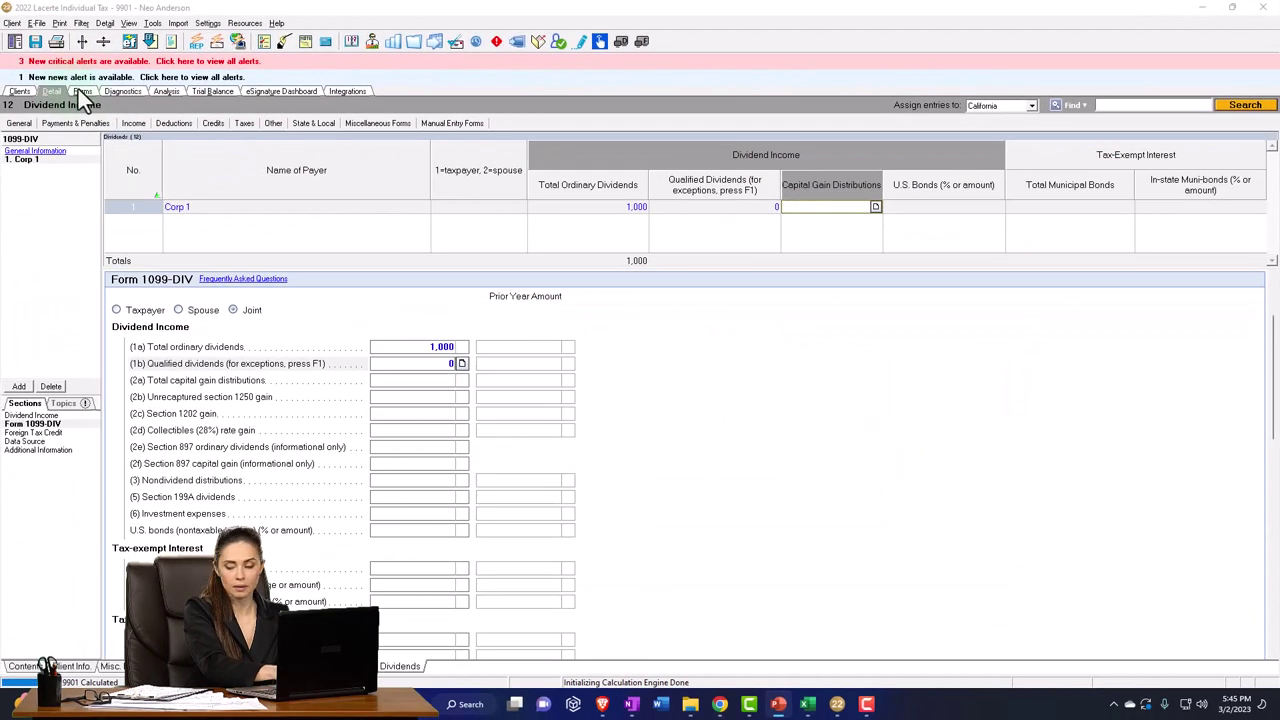
# - Open Form 1040 page 1 and review the ordinary dividends, total income, adjusted gross income, standard deduction and taxable income lines
pyautogui.click(0, 130)
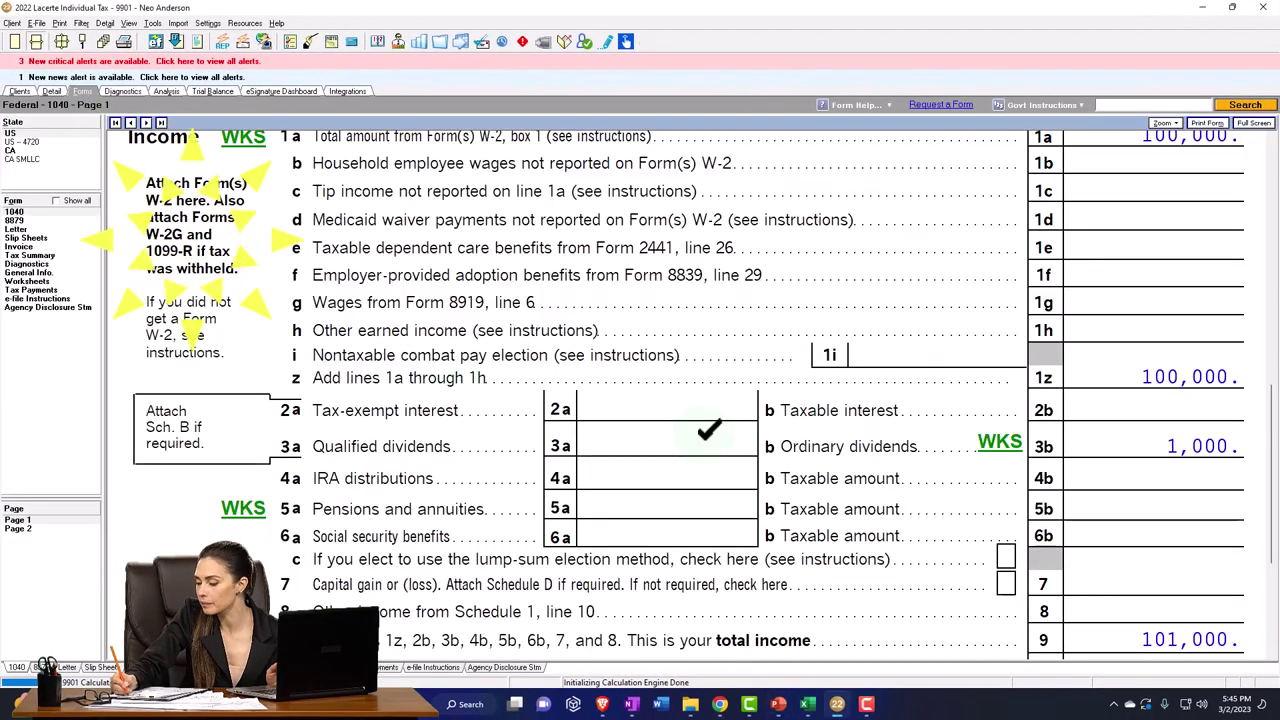
pyautogui.scroll(2, 944, 398)
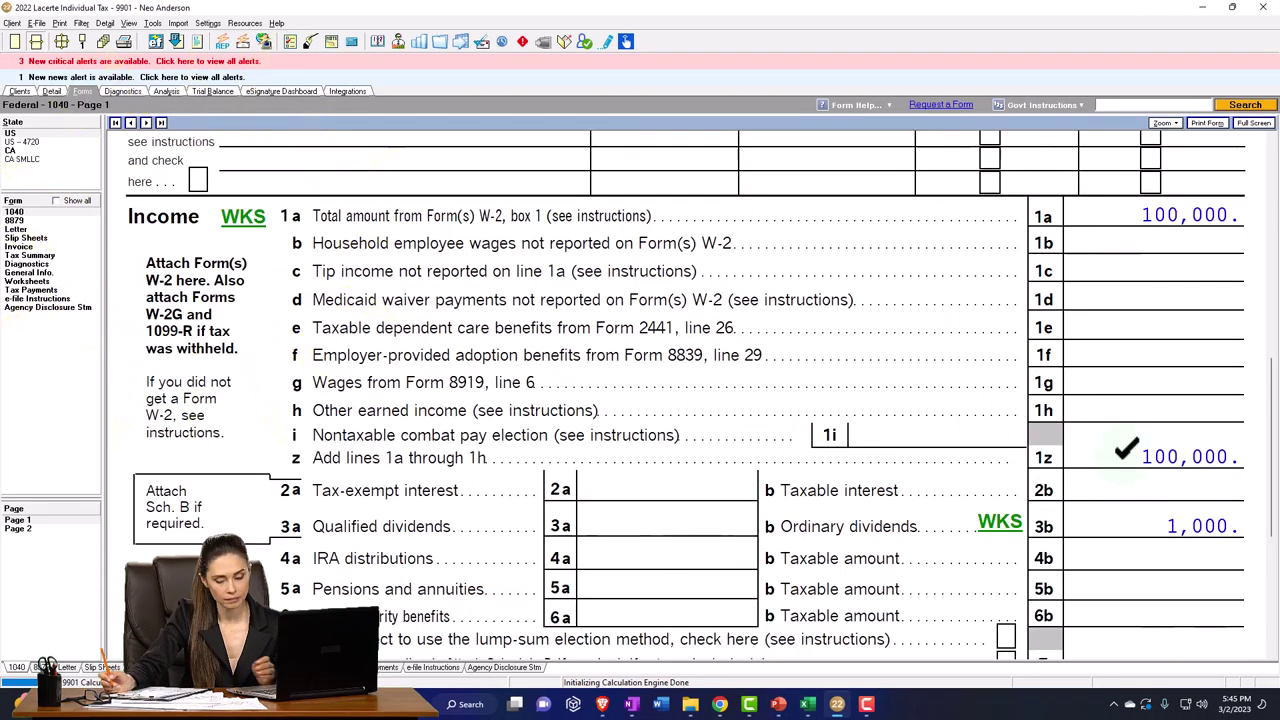
pyautogui.scroll(-2, 1126, 510)
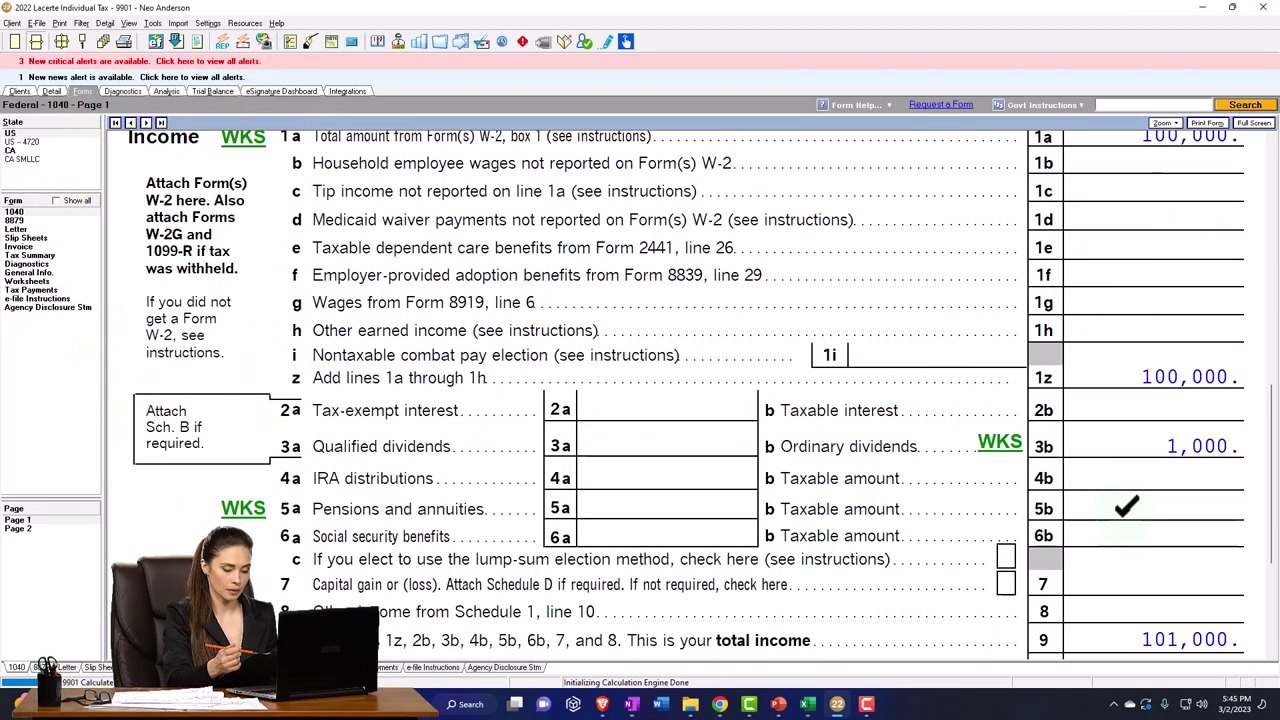
pyautogui.scroll(-4, 1125, 508)
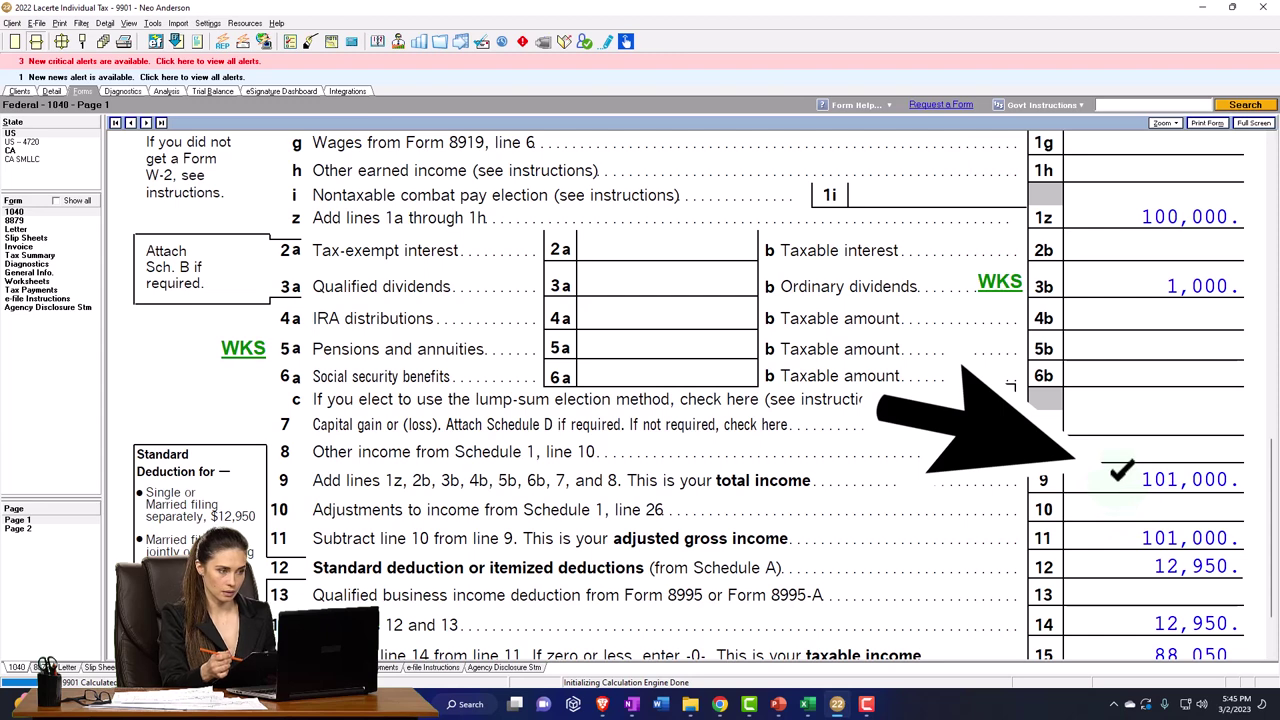
pyautogui.scroll(-2, 1121, 470)
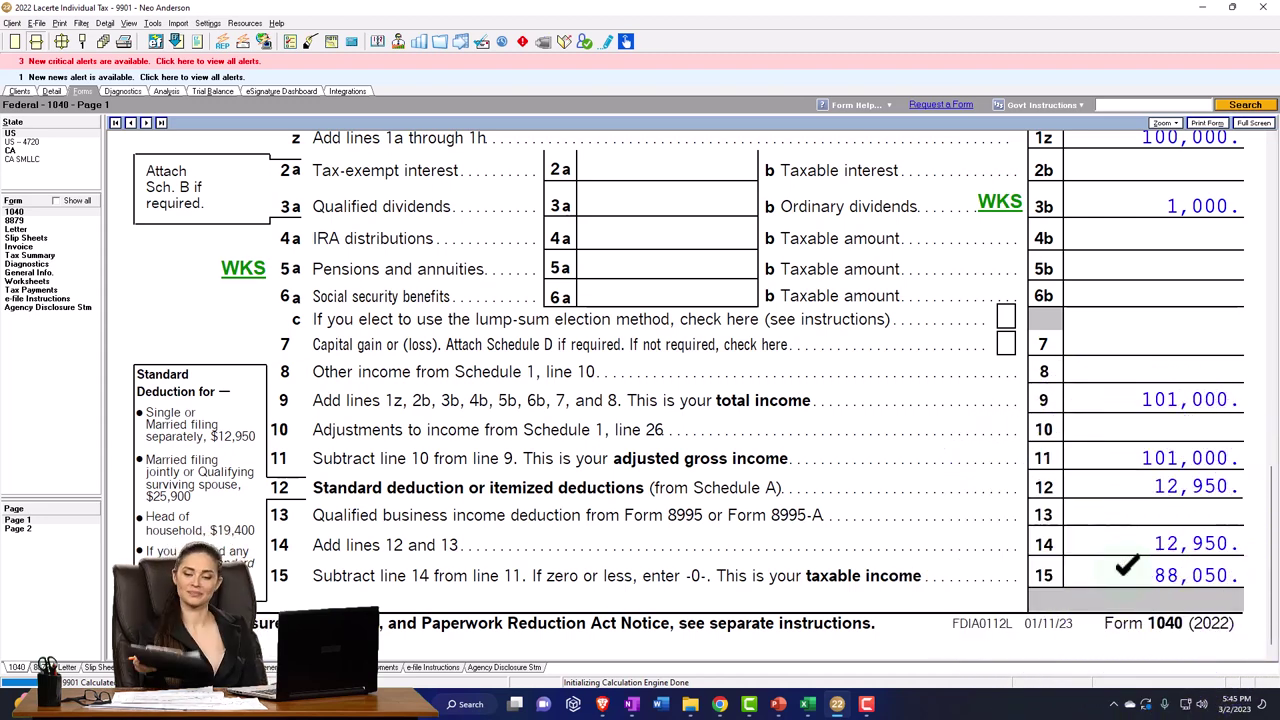
# - Switch to the Excel tax formula worksheet and open the Dividends section of the Sch B Interest & Div sheet
pyautogui.click(809, 704)
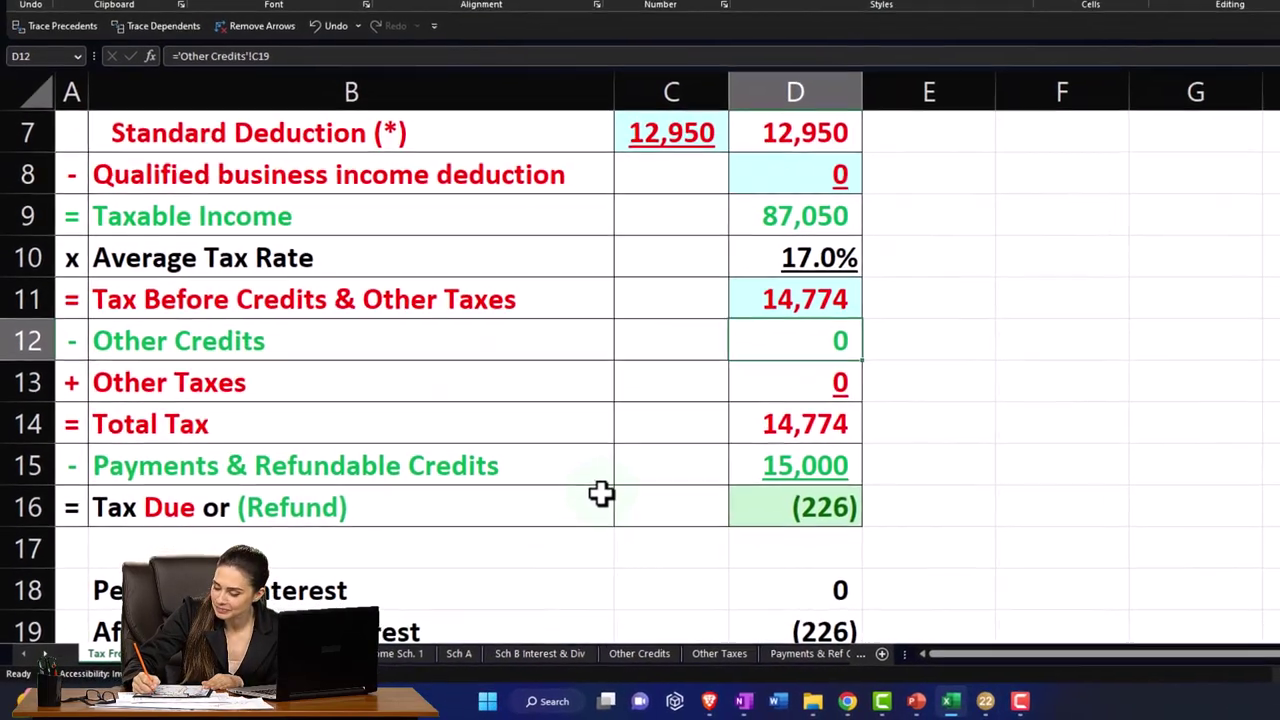
pyautogui.scroll(2, 515, 525)
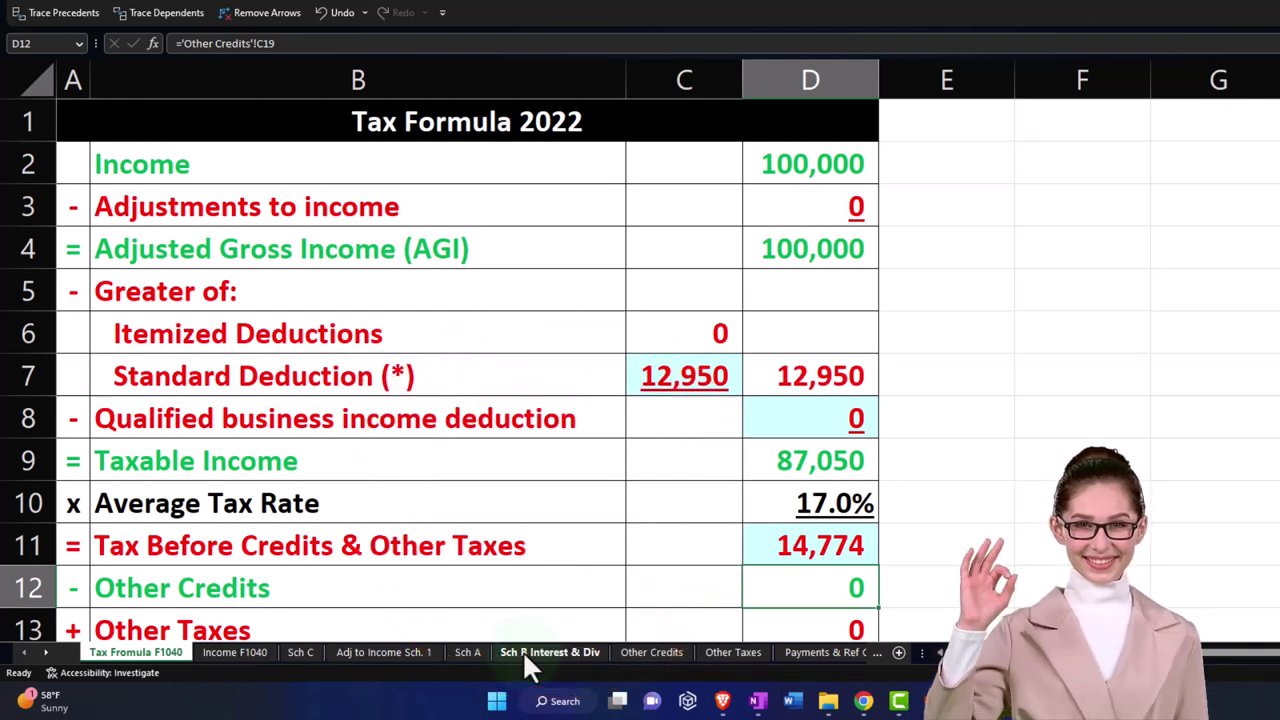
pyautogui.click(553, 655)
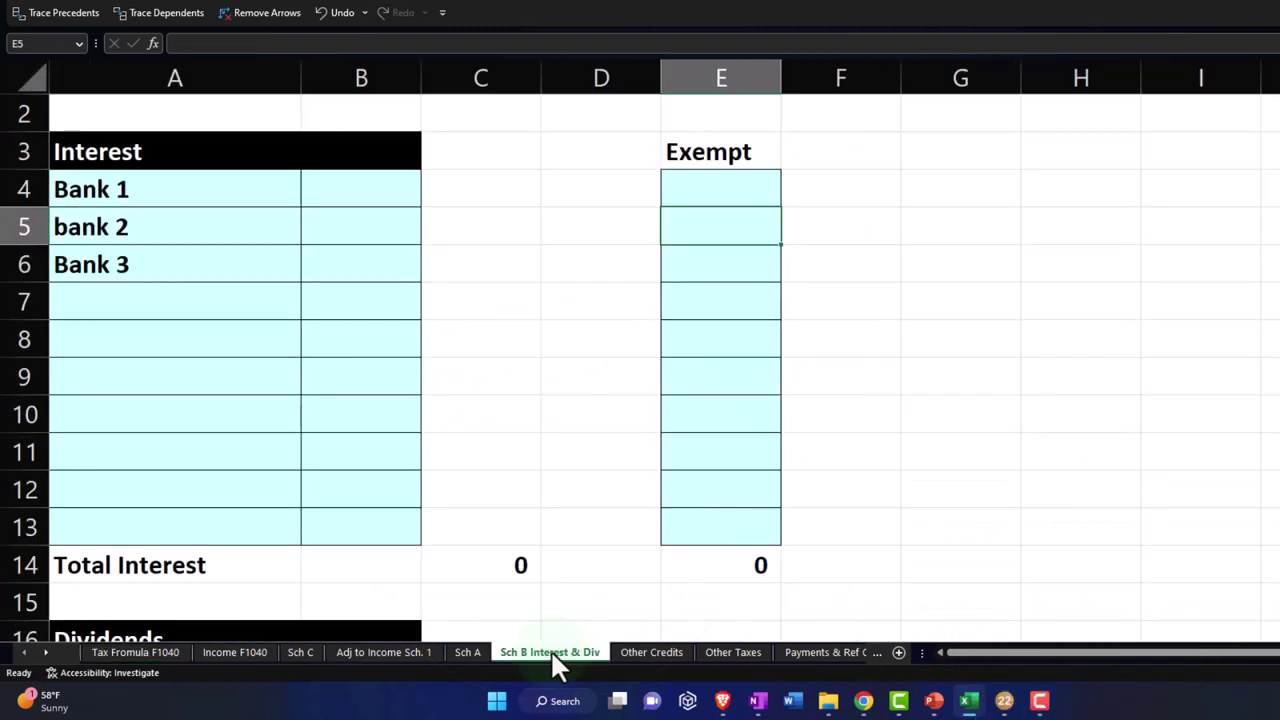
pyautogui.scroll(-3, 337, 520)
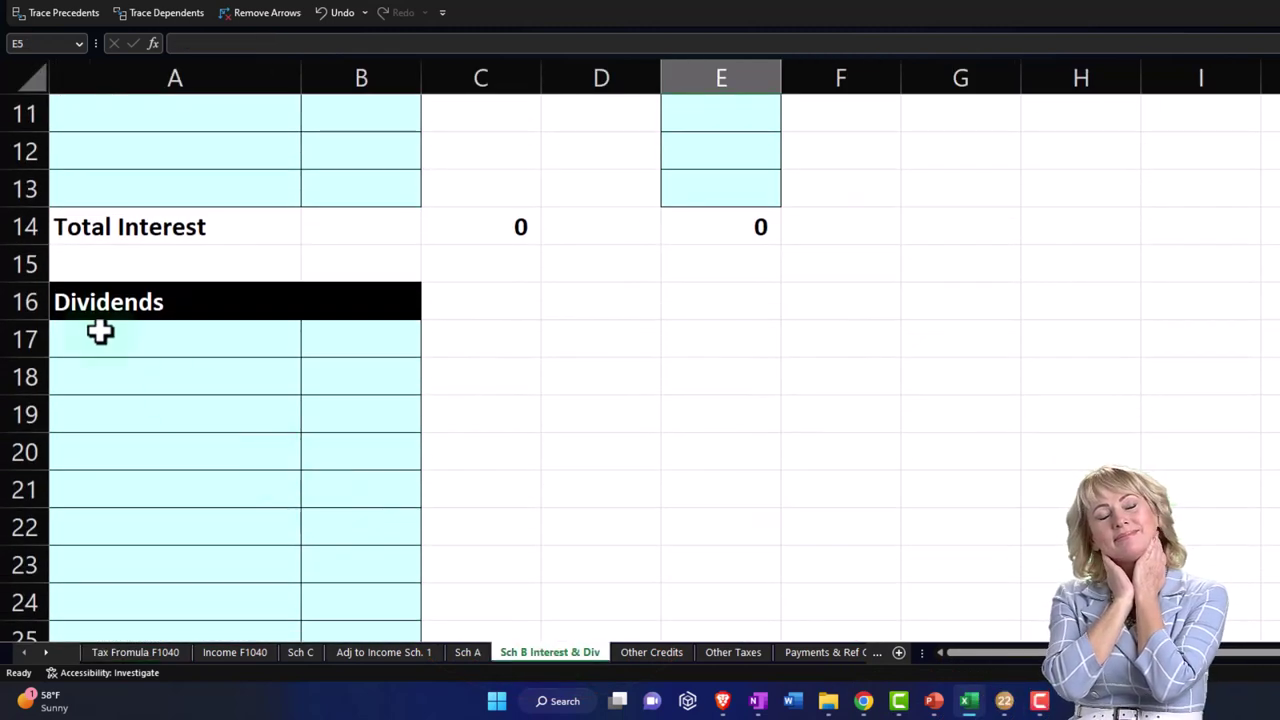
# - Enter Corp 1 with dividends of 1000 in row 17, the first row of the Dividends section
pyautogui.click(98, 332)
pyautogui.write('xcaro')
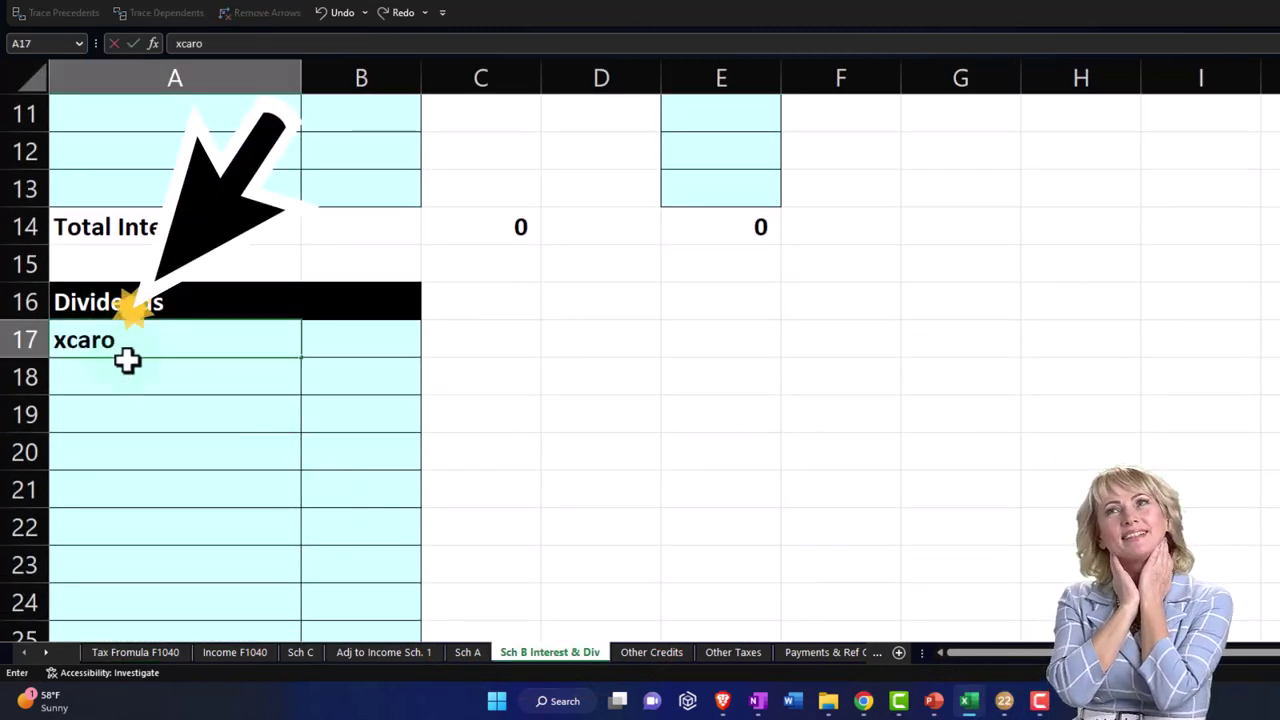
pyautogui.press('BackSpace')
pyautogui.press('BackSpace')
pyautogui.press('BackSpace')
pyautogui.press('BackSpace')
pyautogui.press('BackSpace')
pyautogui.write('Corp')
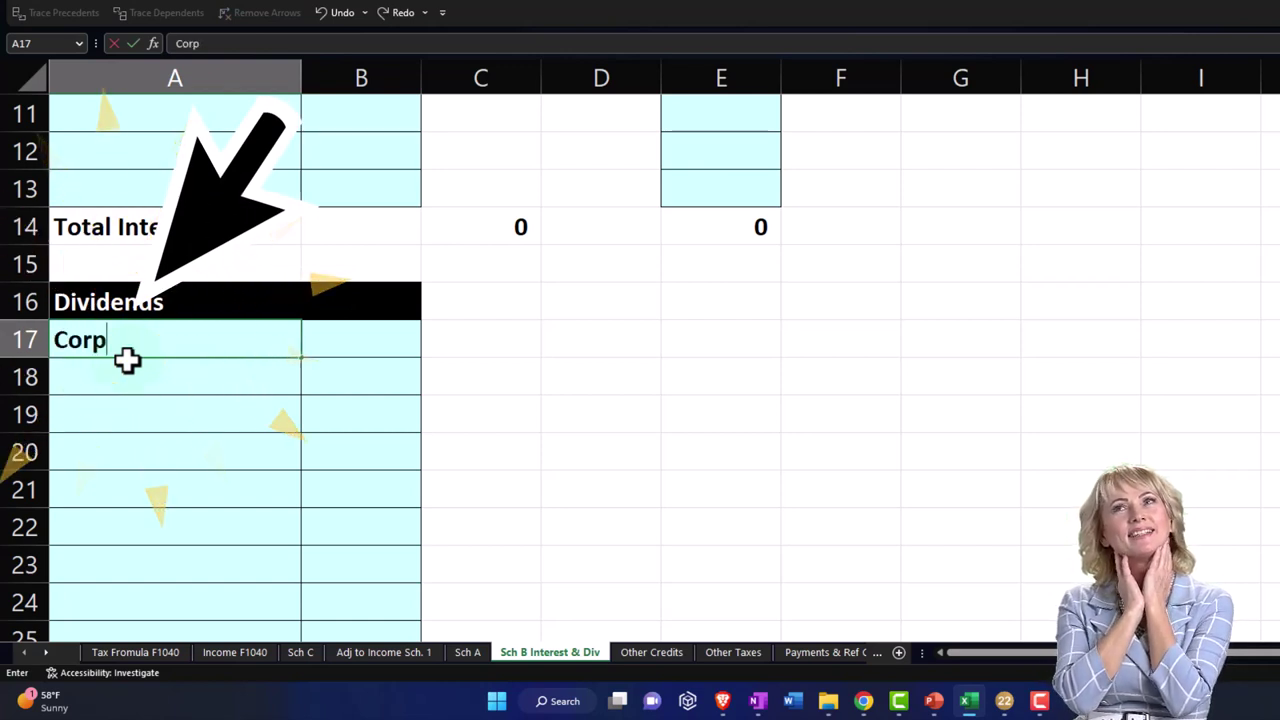
pyautogui.write(' 1')
pyautogui.press('Tab')
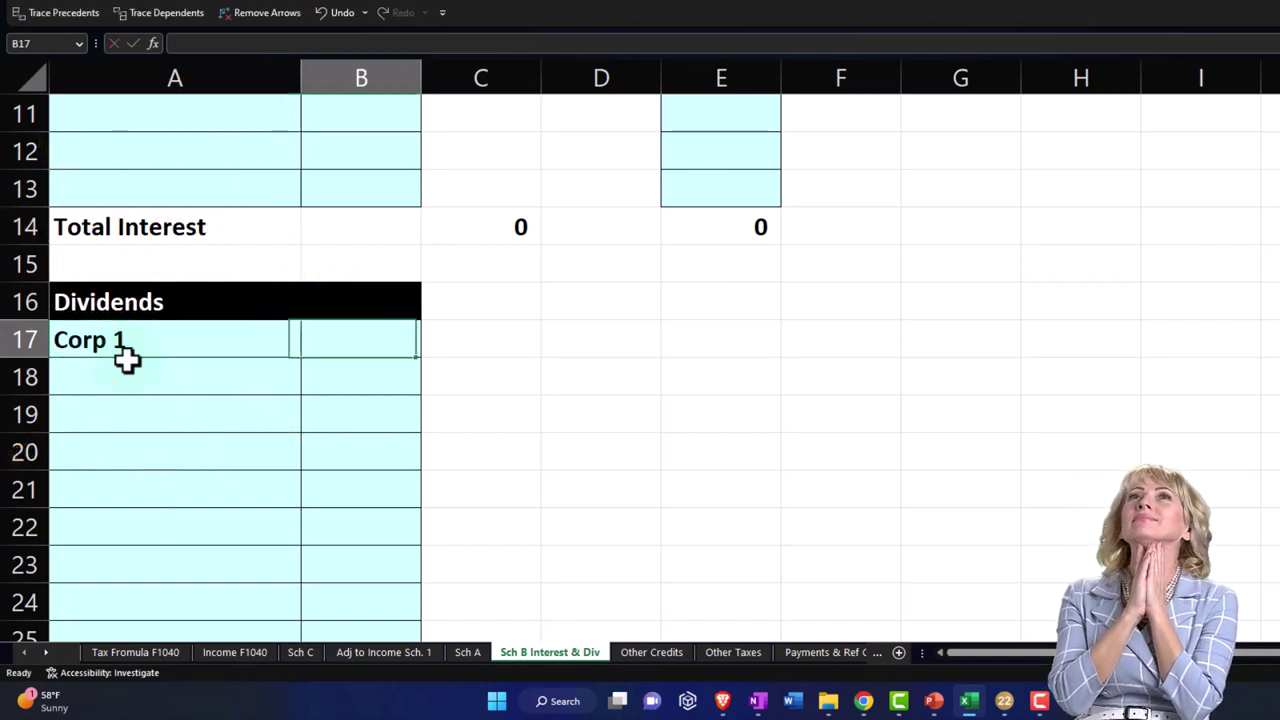
pyautogui.write('1000')
pyautogui.press('Return')
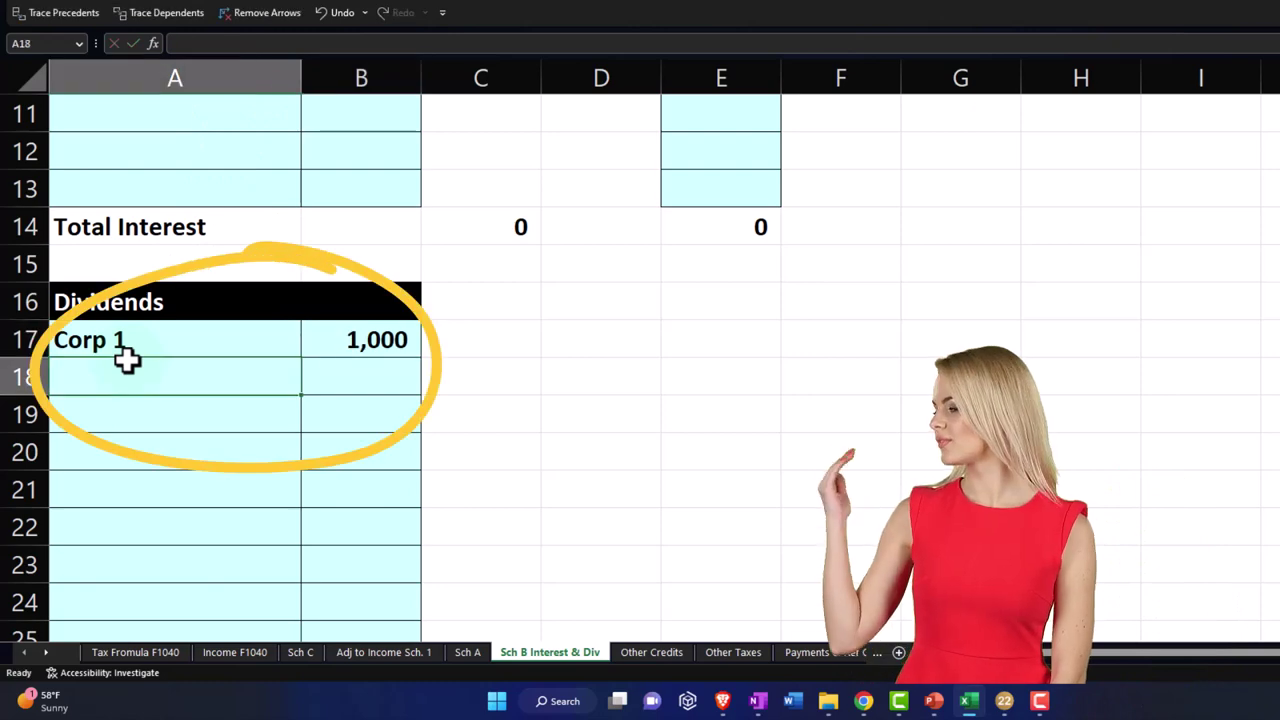
# - Check the dividend totals, and review income, standard deduction, taxable income and tax before credits on the Tax Fromula F1040 sheet
pyautogui.scroll(-2, 206, 505)
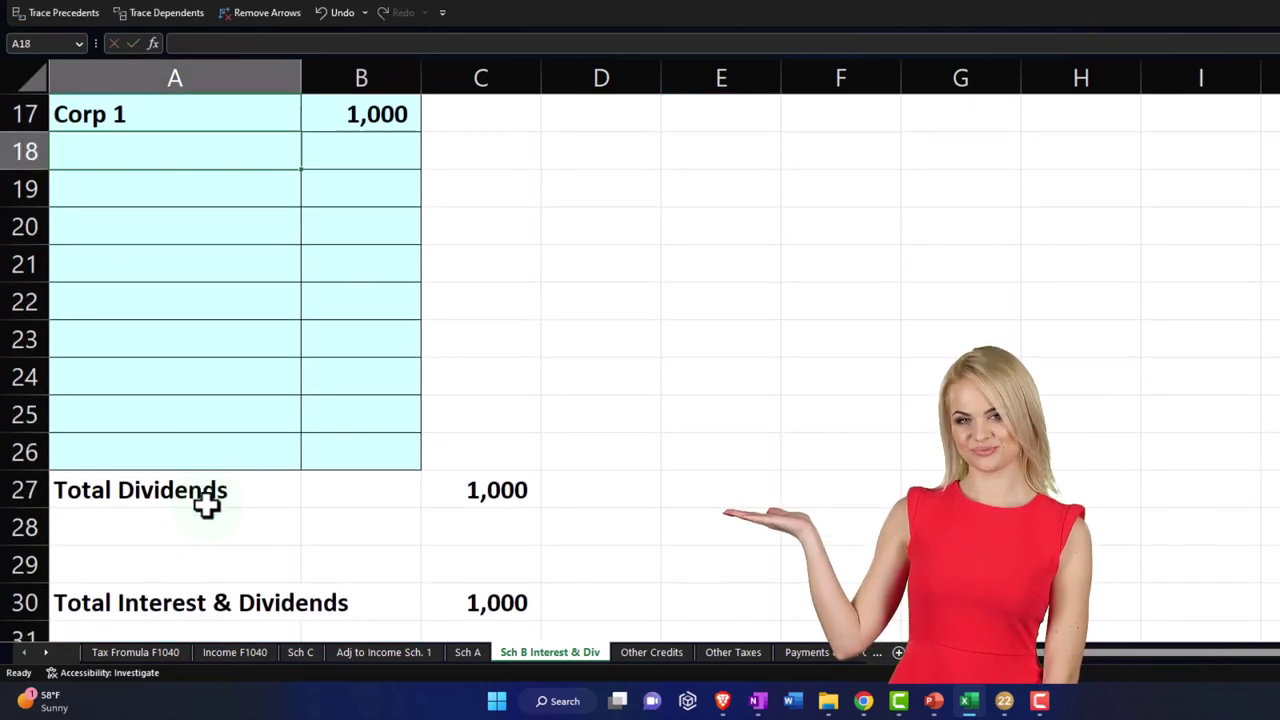
pyautogui.scroll(-1, 434, 494)
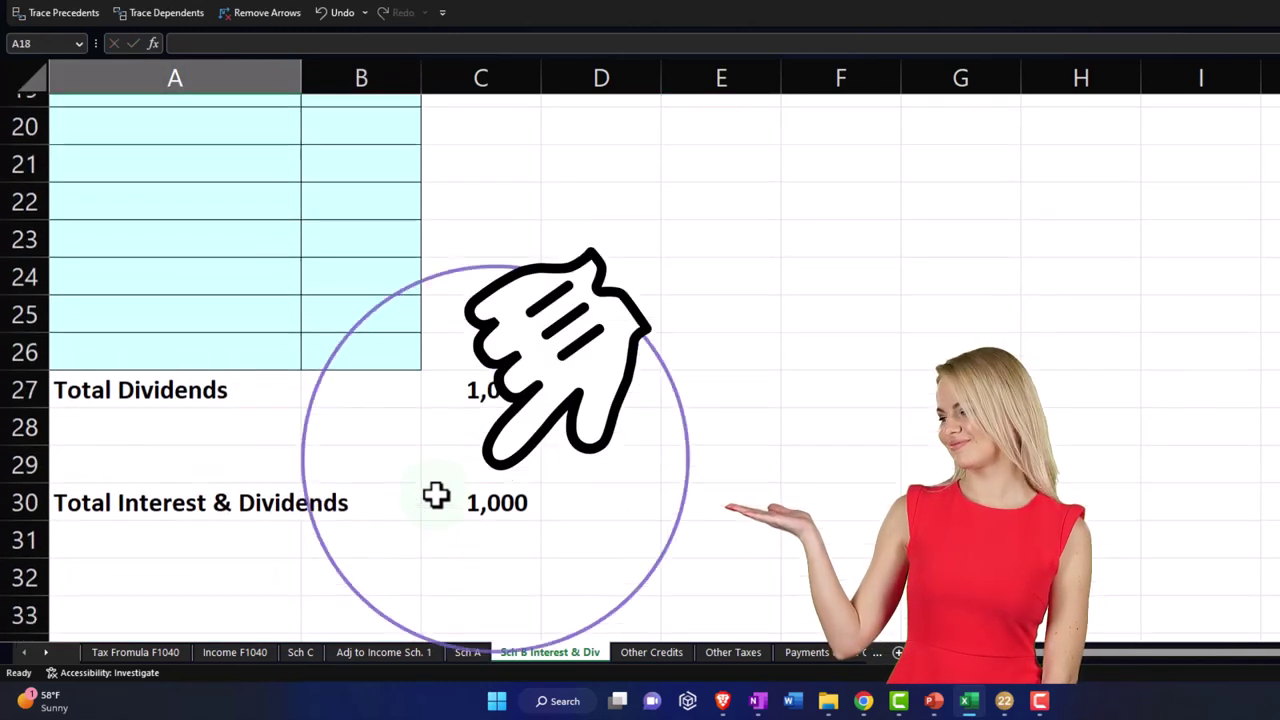
pyautogui.click(152, 653)
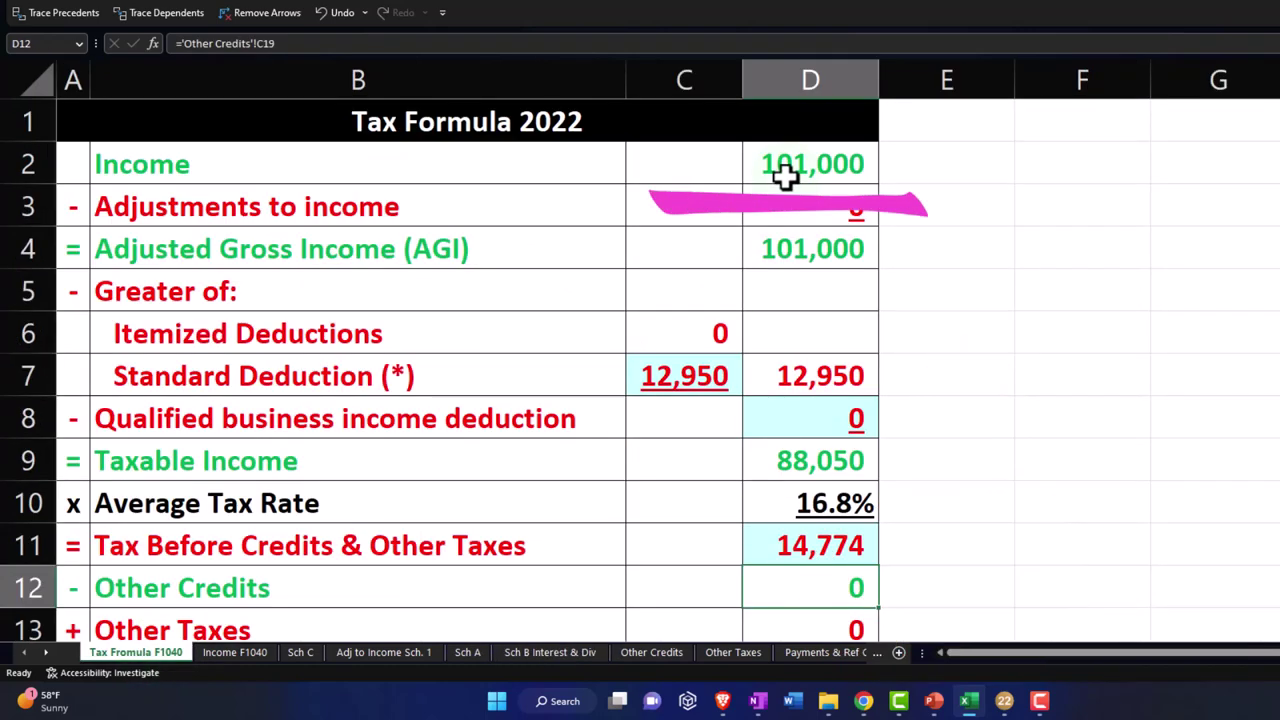
pyautogui.click(796, 373)
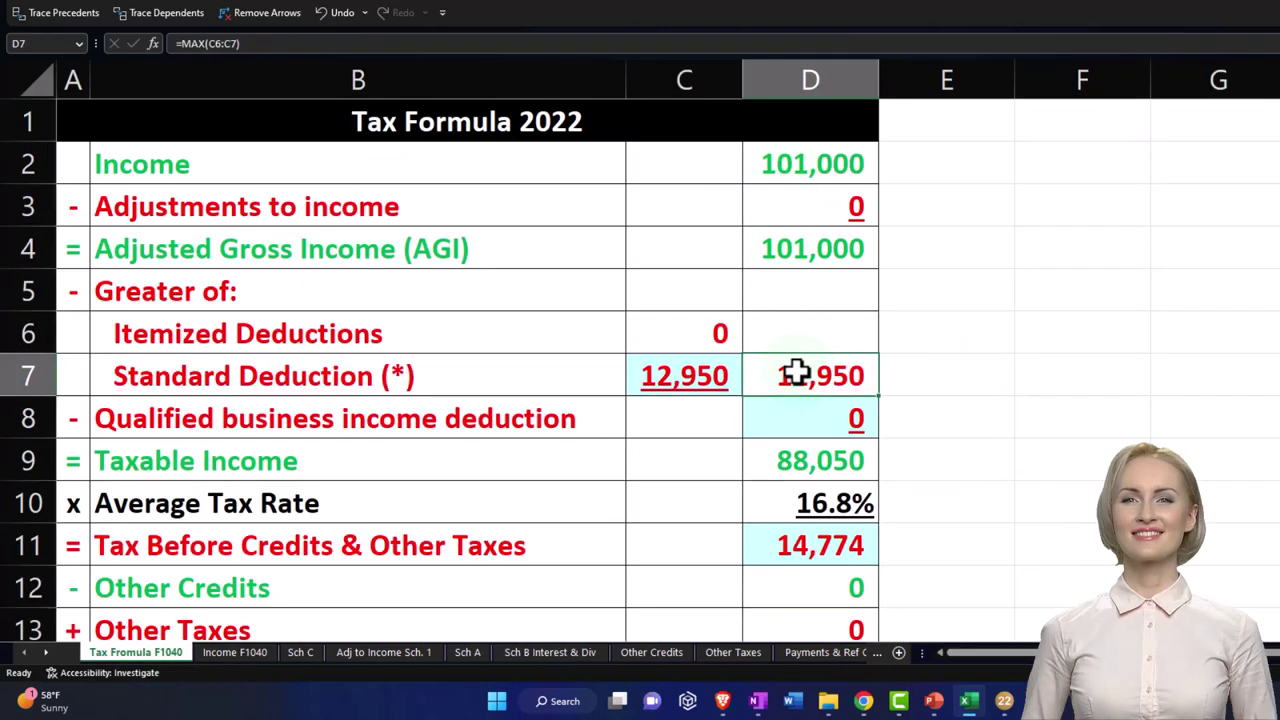
pyautogui.click(778, 446)
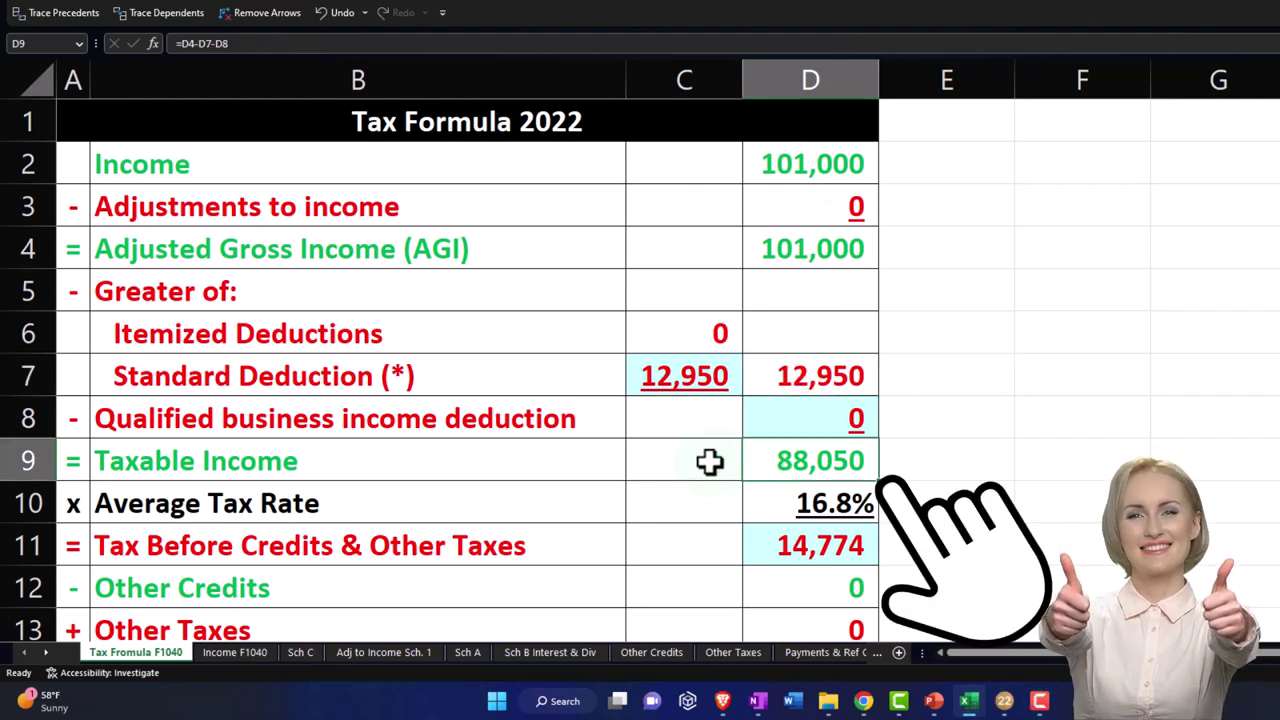
pyautogui.scroll(-1, 709, 461)
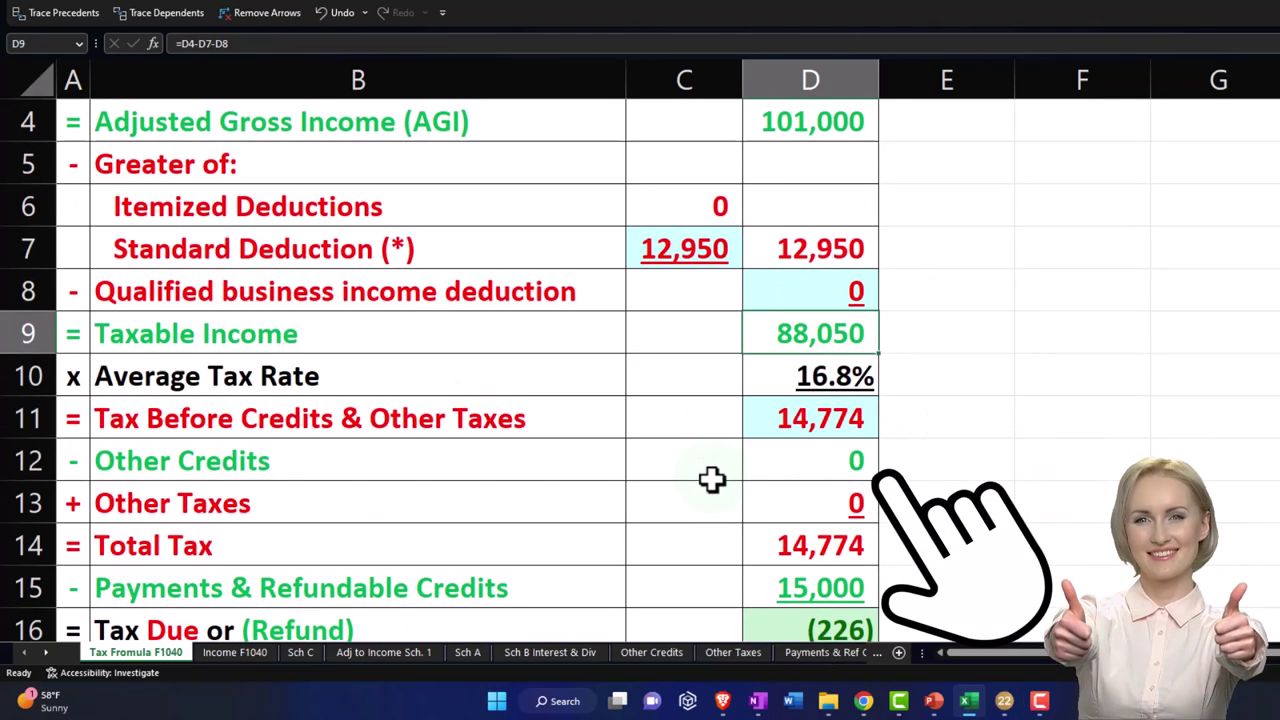
pyautogui.click(773, 427)
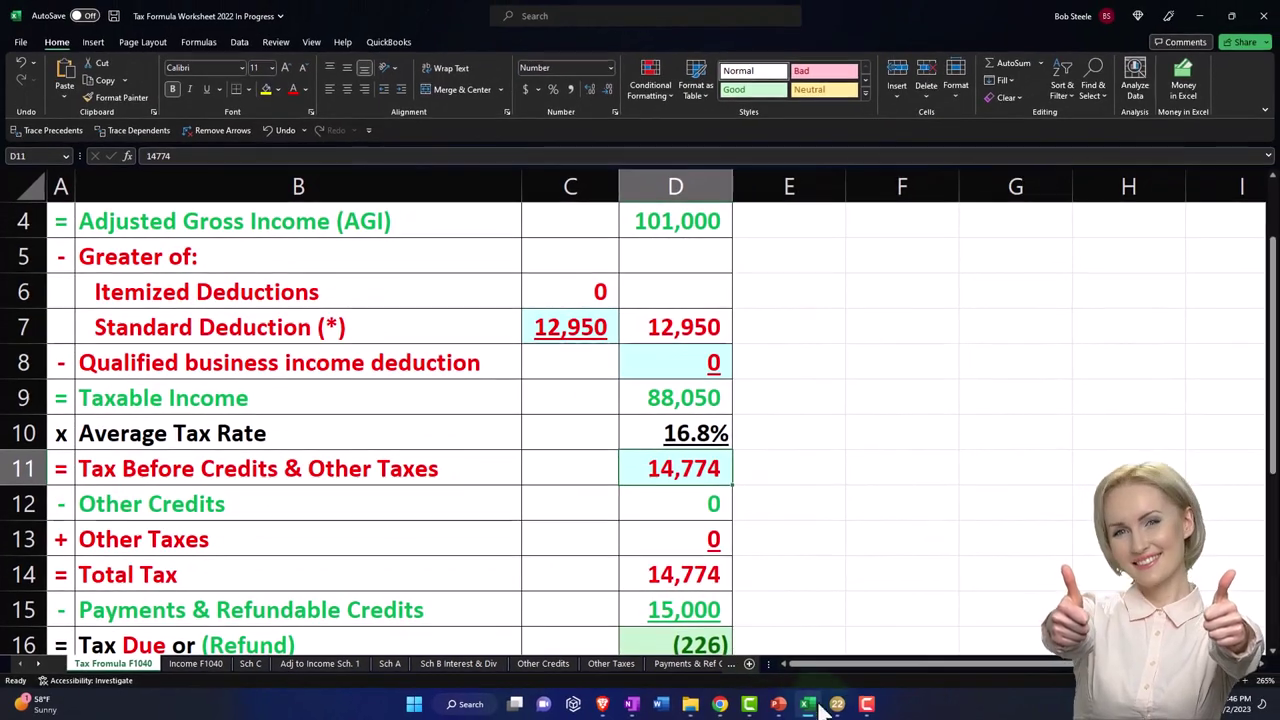
# - Switch to Lacerte to check the line 16 tax on Form 1040 page 2, and return to the Excel worksheet
pyautogui.click(812, 706)
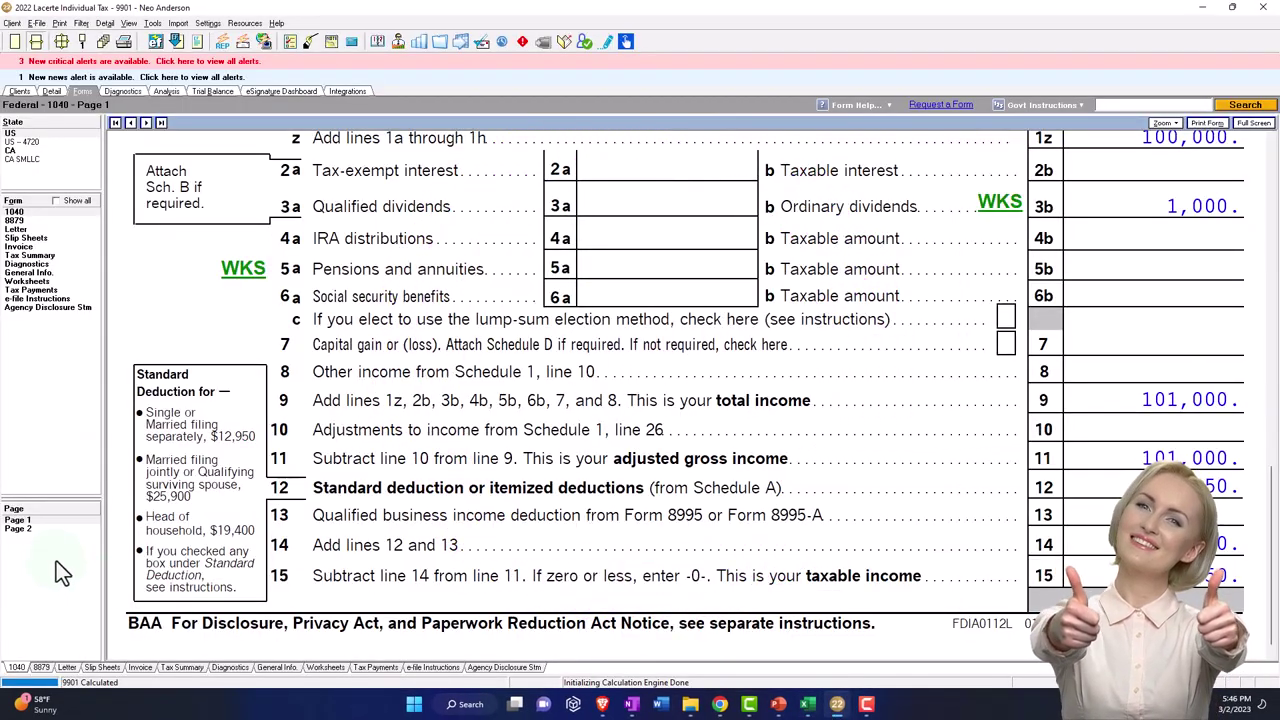
pyautogui.click(30, 529)
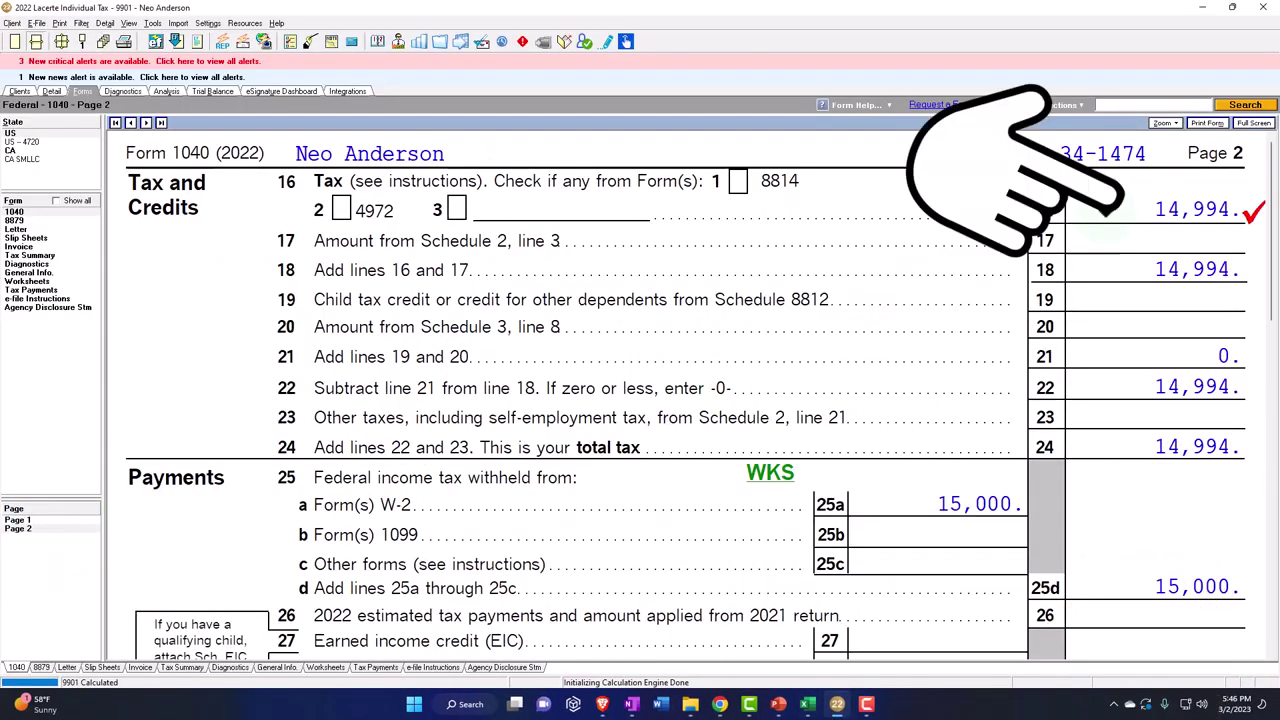
pyautogui.click(810, 705)
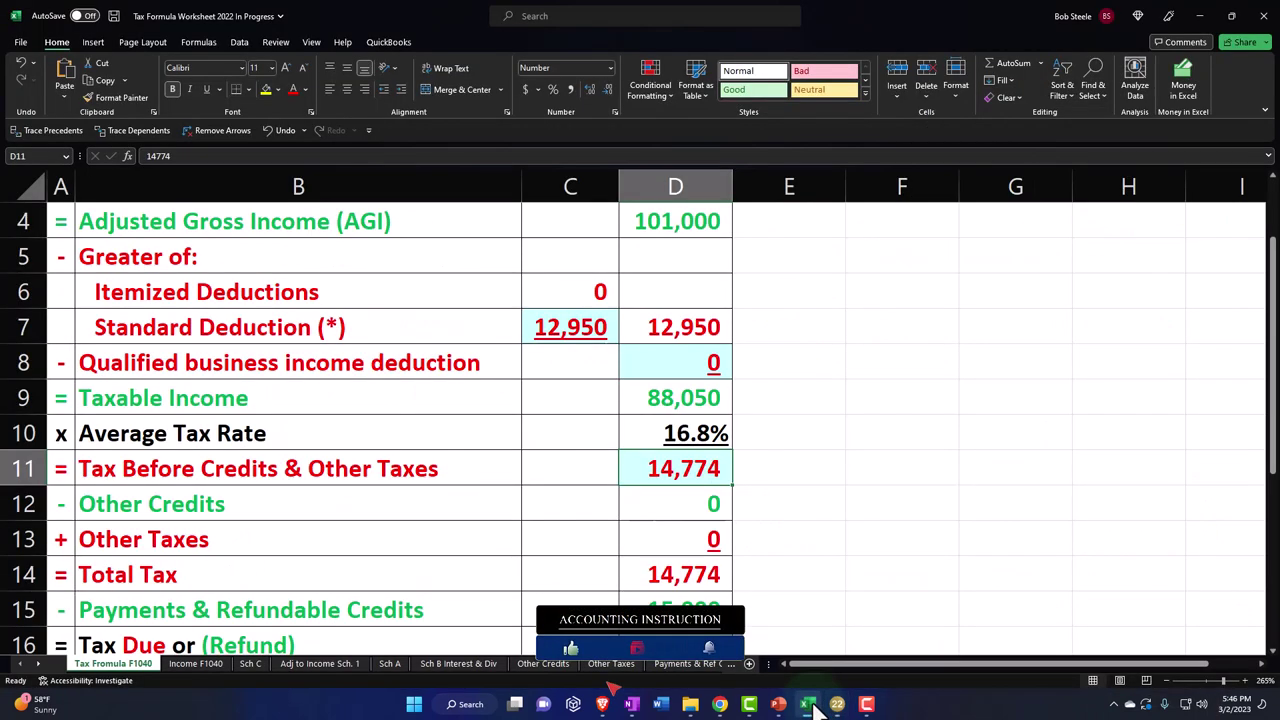
# - Enter 14774 in cell E11, beside the Tax Before Credits & Other Taxes amount
pyautogui.scroll(-1, 780, 594)
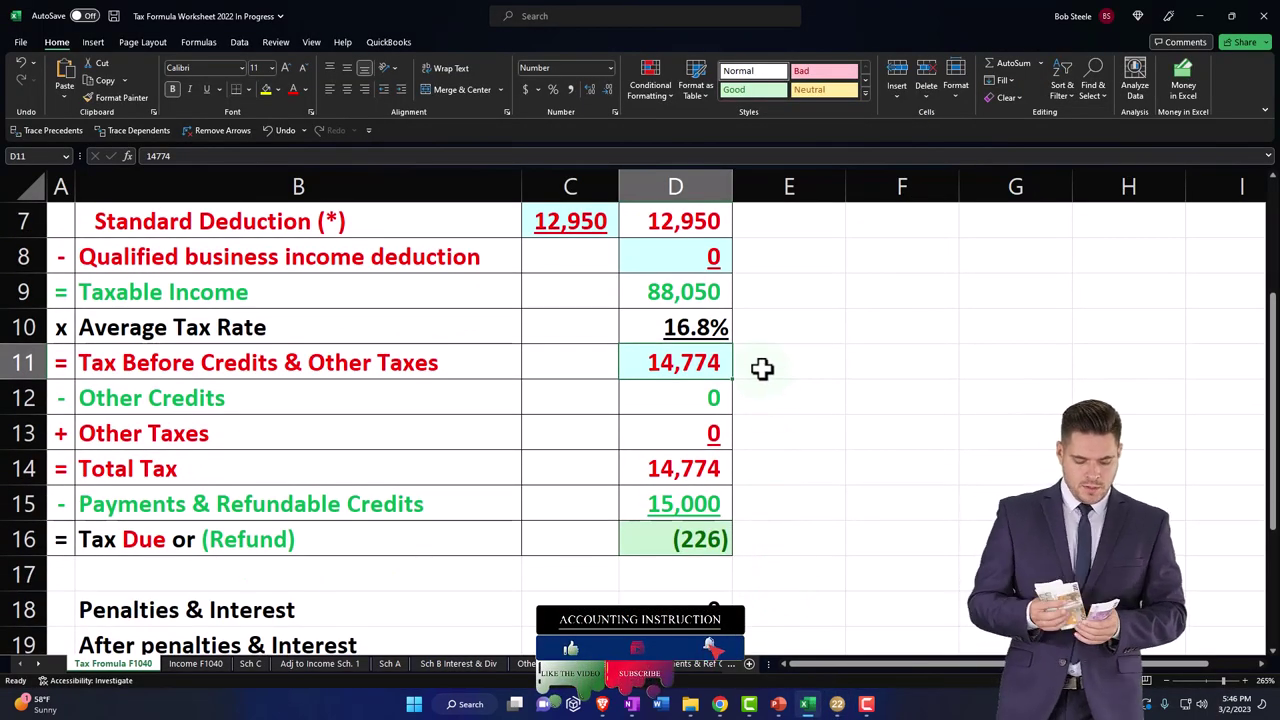
pyautogui.click(778, 362)
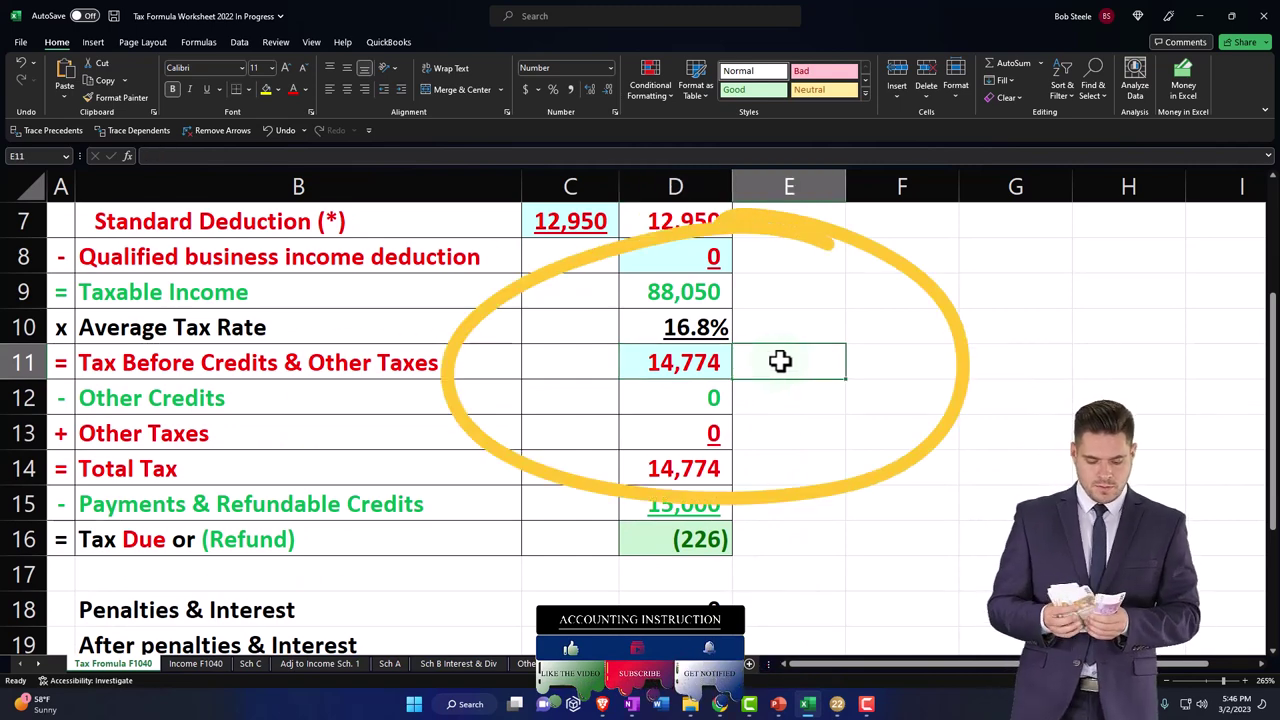
pyautogui.write('14774')
pyautogui.press('Return')
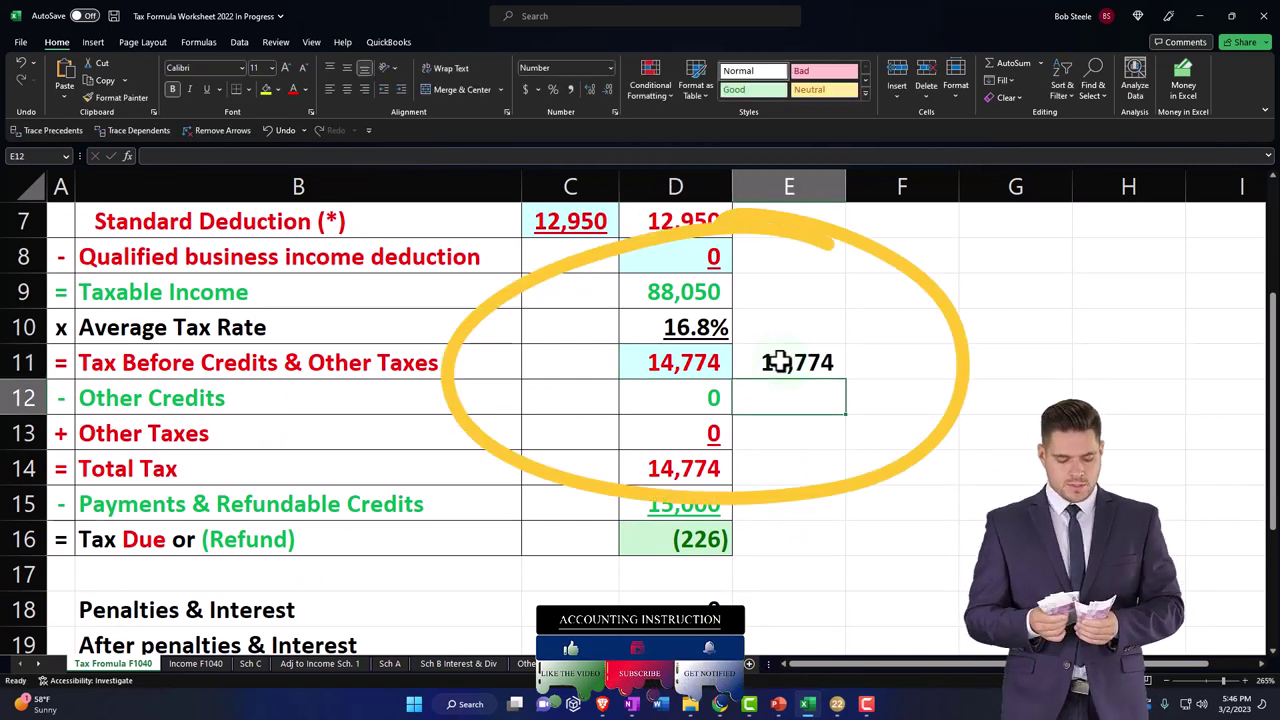
# - Set Tax Before Credits & Other Taxes in cell D11 to 14,994
pyautogui.press('Up')
pyautogui.press('Left')
pyautogui.write('14,994')
pyautogui.press('Return')
# - Calculate the tax increase in cell F11 by subtracting E11 from D11
pyautogui.press('Right')
pyautogui.press('Up')
pyautogui.press('Right')
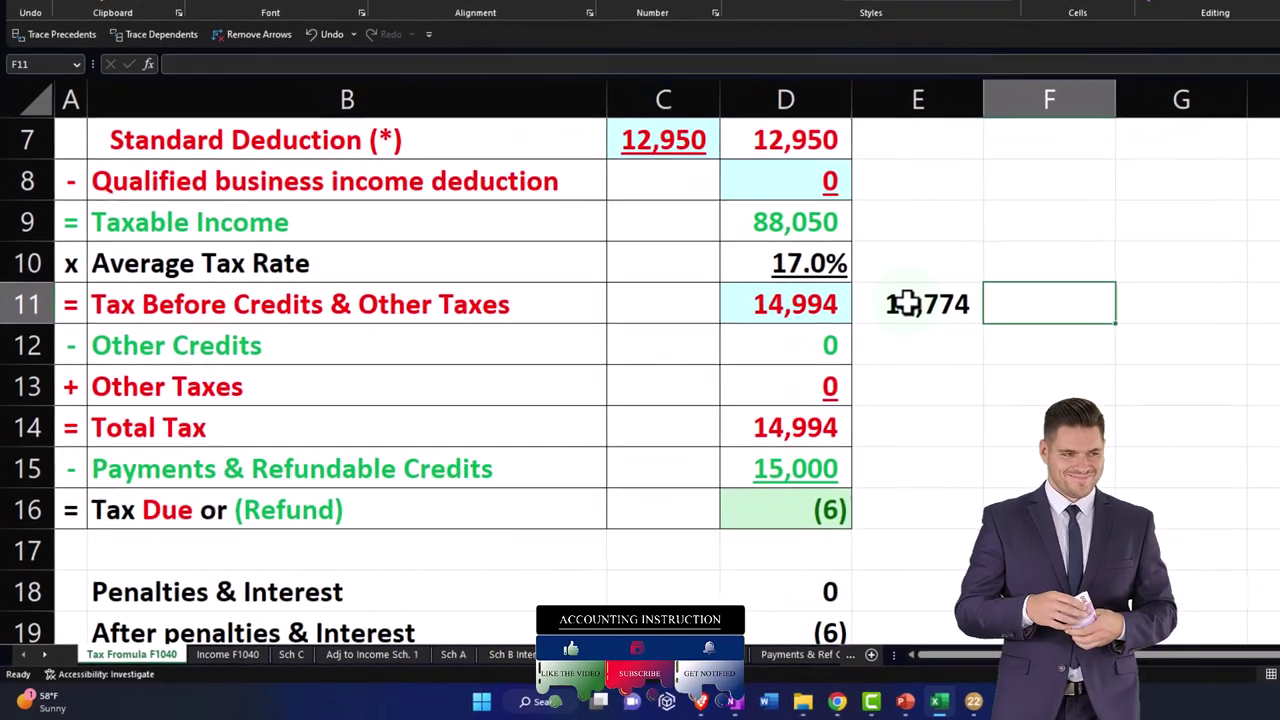
pyautogui.write('=')
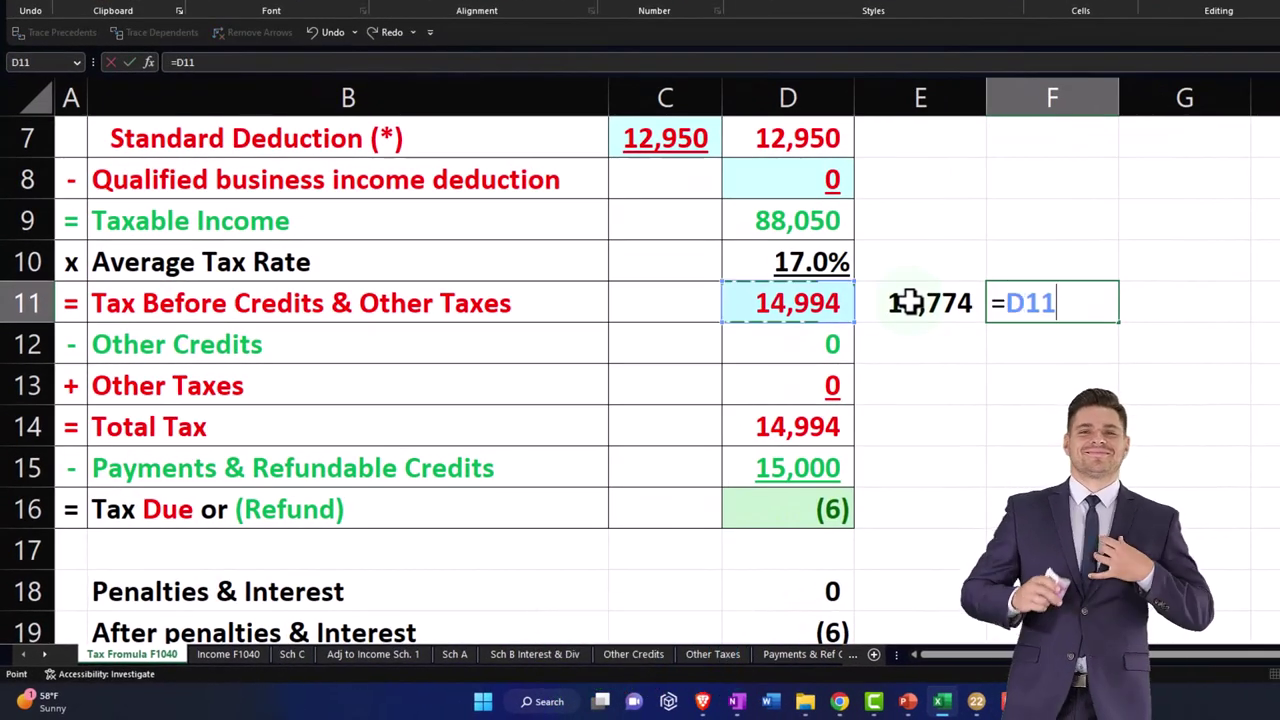
pyautogui.press('Return')
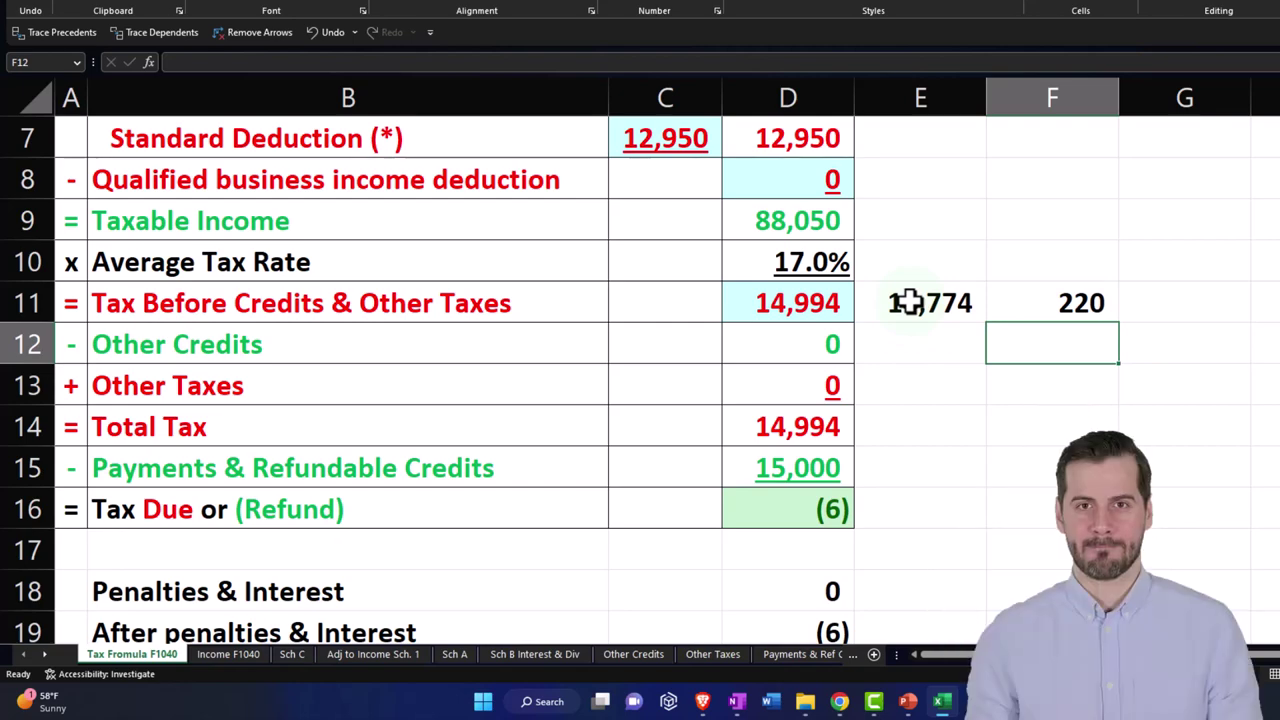
# - Enter the 1000 dividend income amount in cell G11
pyautogui.click(1200, 301)
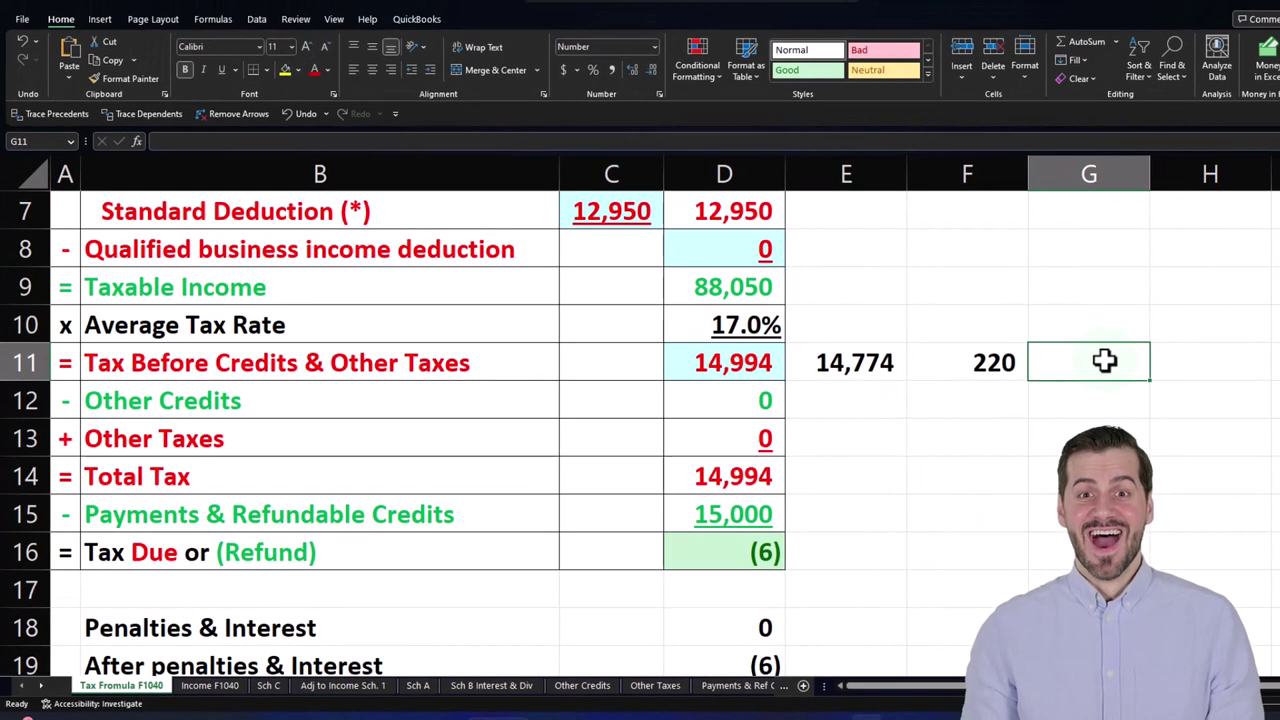
pyautogui.write('1000')
pyautogui.press('Return')
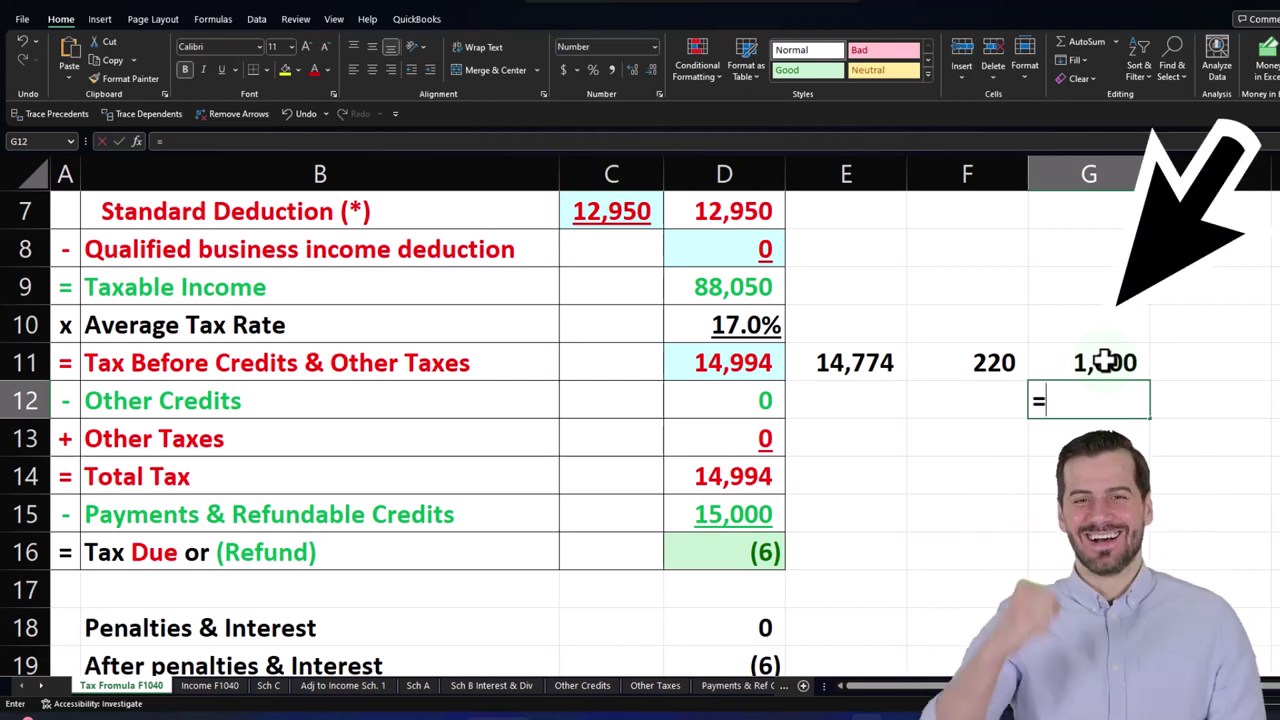
# - Calculate the tax rate on the added income in G12 with =F11/G11 and format it as a percentage
pyautogui.write('=')
pyautogui.press('Left')
pyautogui.press('Up')
pyautogui.write('/')
pyautogui.click(1105, 362)
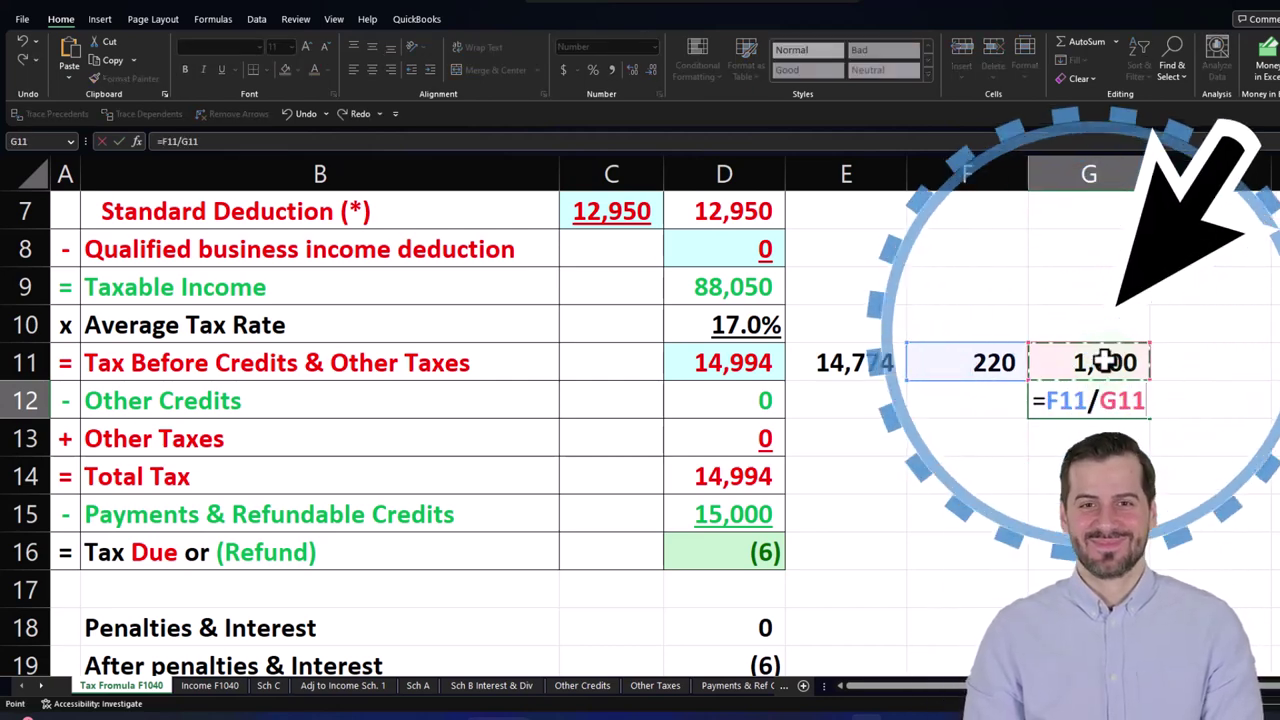
pyautogui.press('Return')
pyautogui.press('Up')
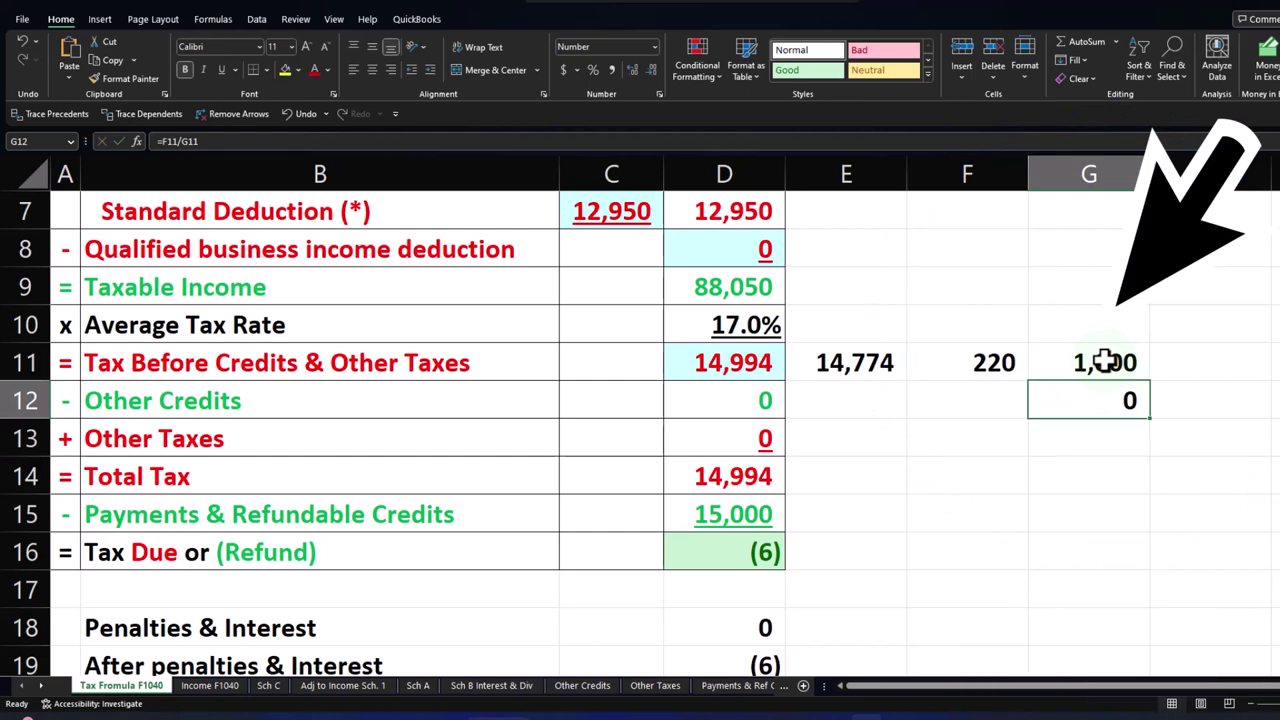
pyautogui.click(590, 69)
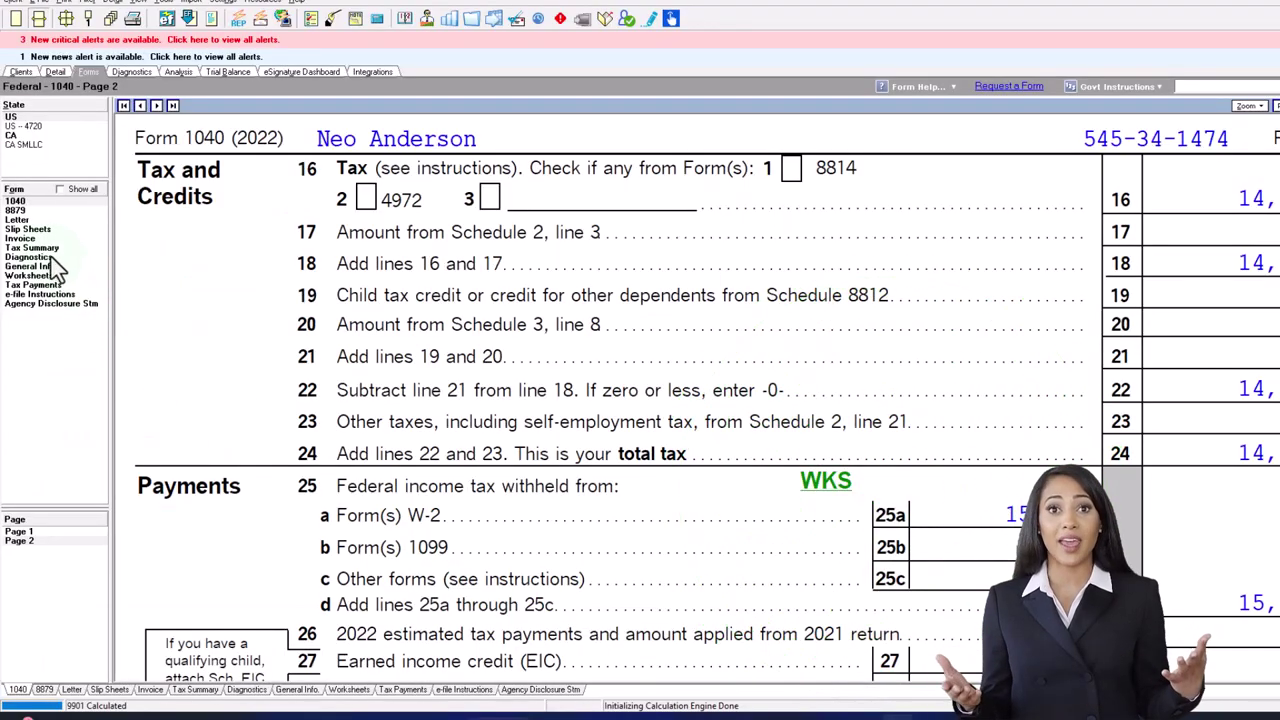
# - Switch to Lacerte and examine the marginal and effective tax rates in the Federal Income Tax Summary
pyautogui.click(32, 248)
pyautogui.scroll(-10, 648, 376)
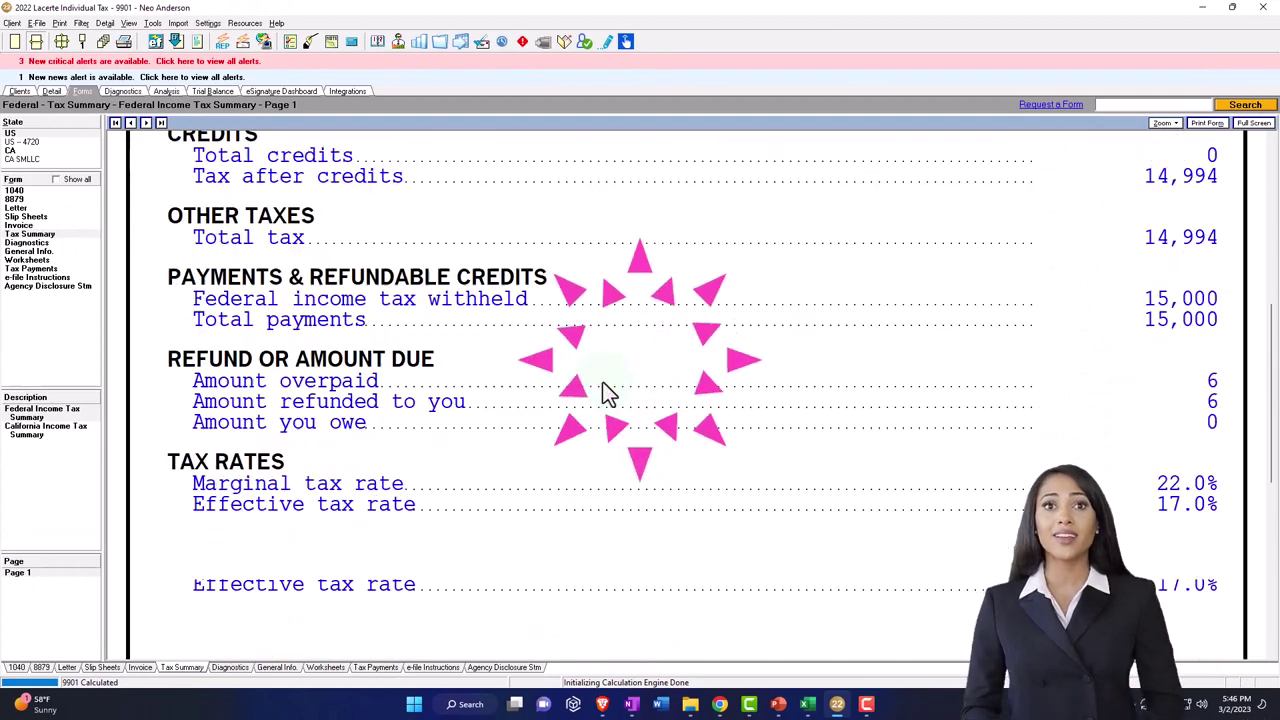
# - Set the qualified dividends for Corp 1 to 1,000 in the 1099-DIV dividend income entry
pyautogui.scroll(-3, 605, 390)
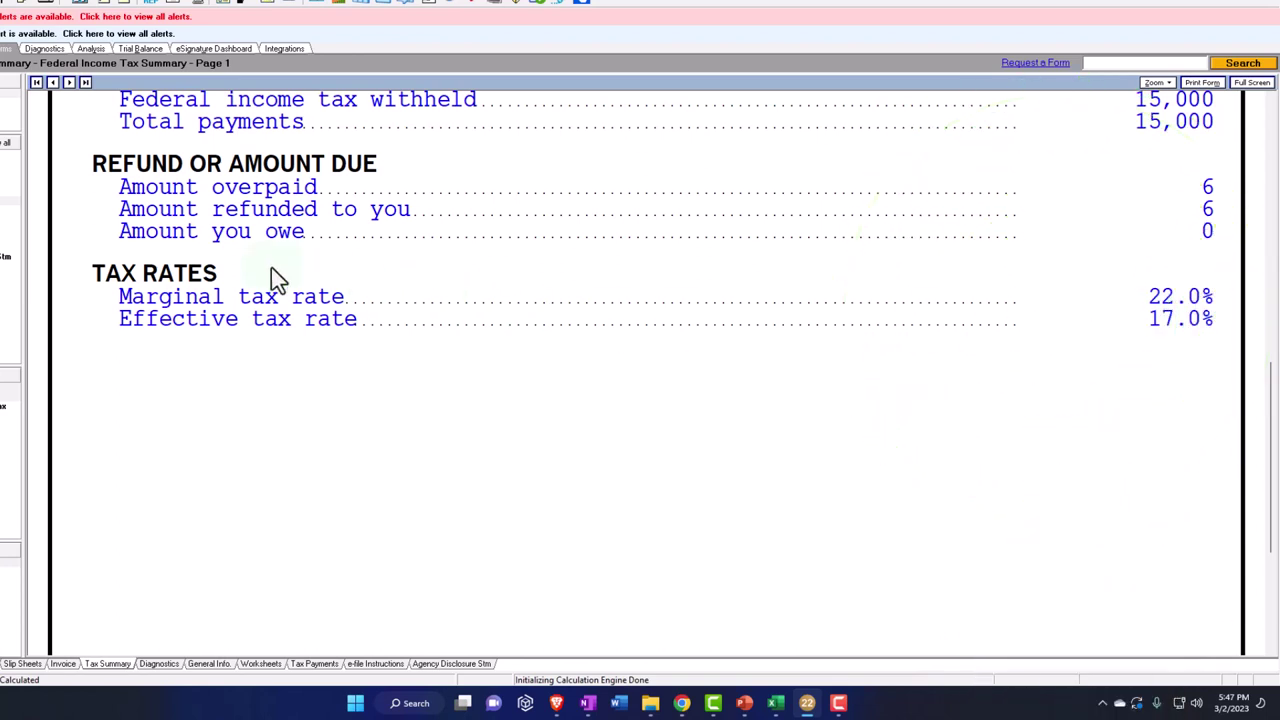
pyautogui.click(20, 205)
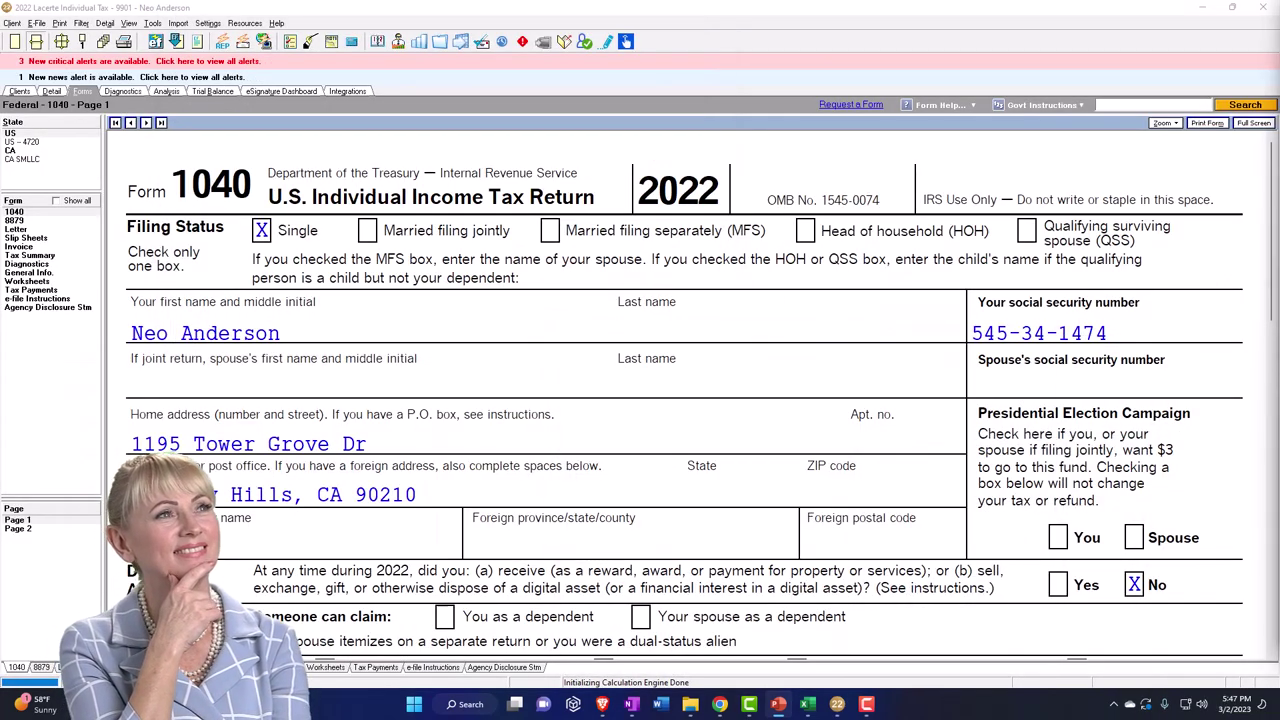
pyautogui.click(52, 91)
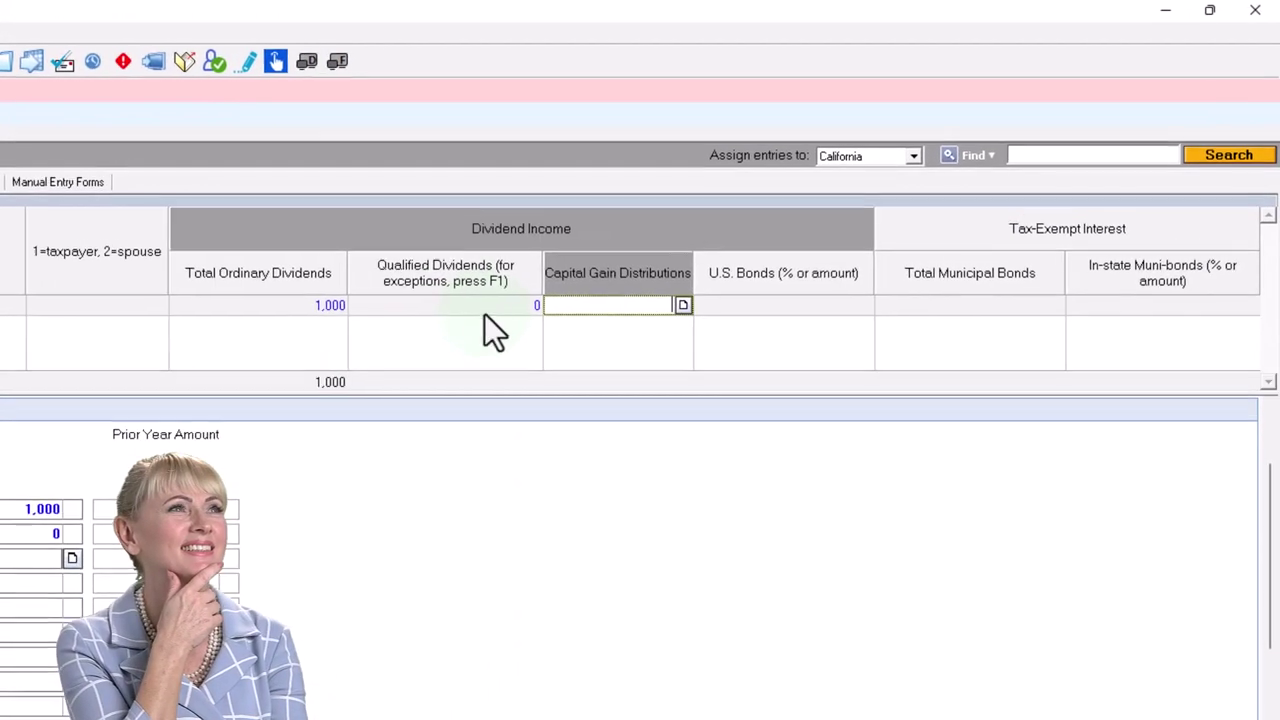
pyautogui.click(687, 212)
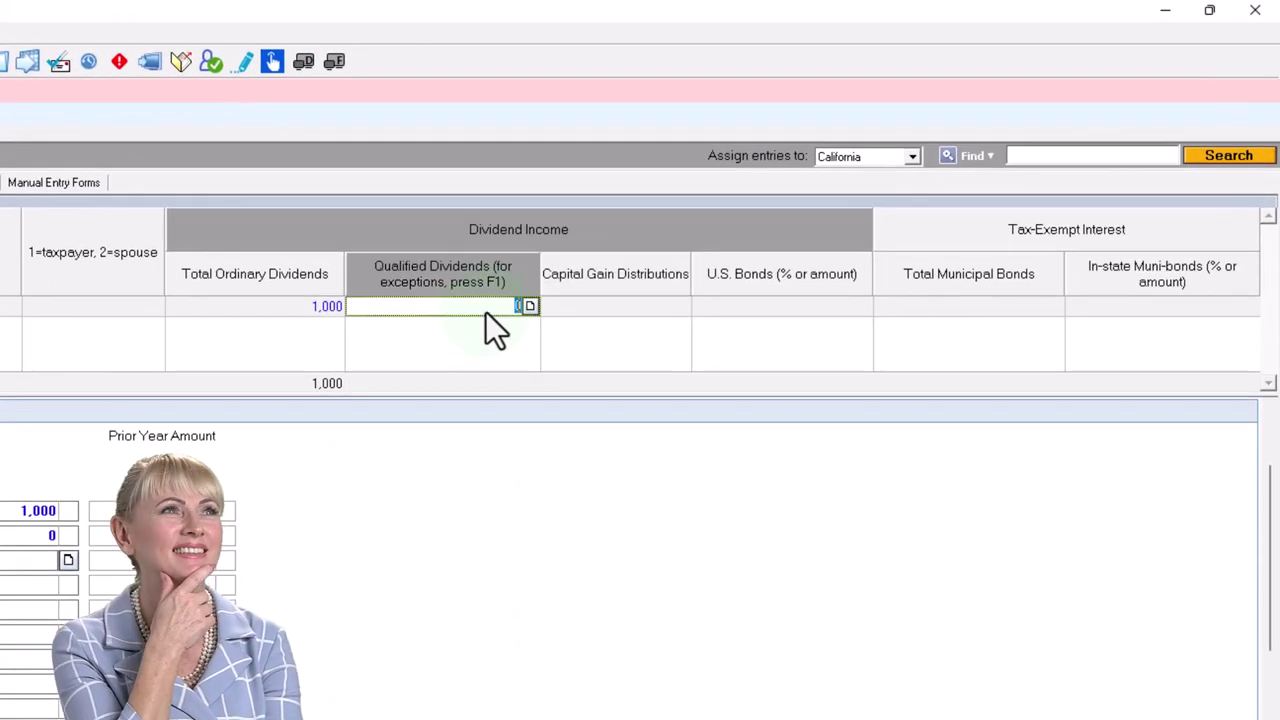
pyautogui.write('1000')
pyautogui.press('Tab')
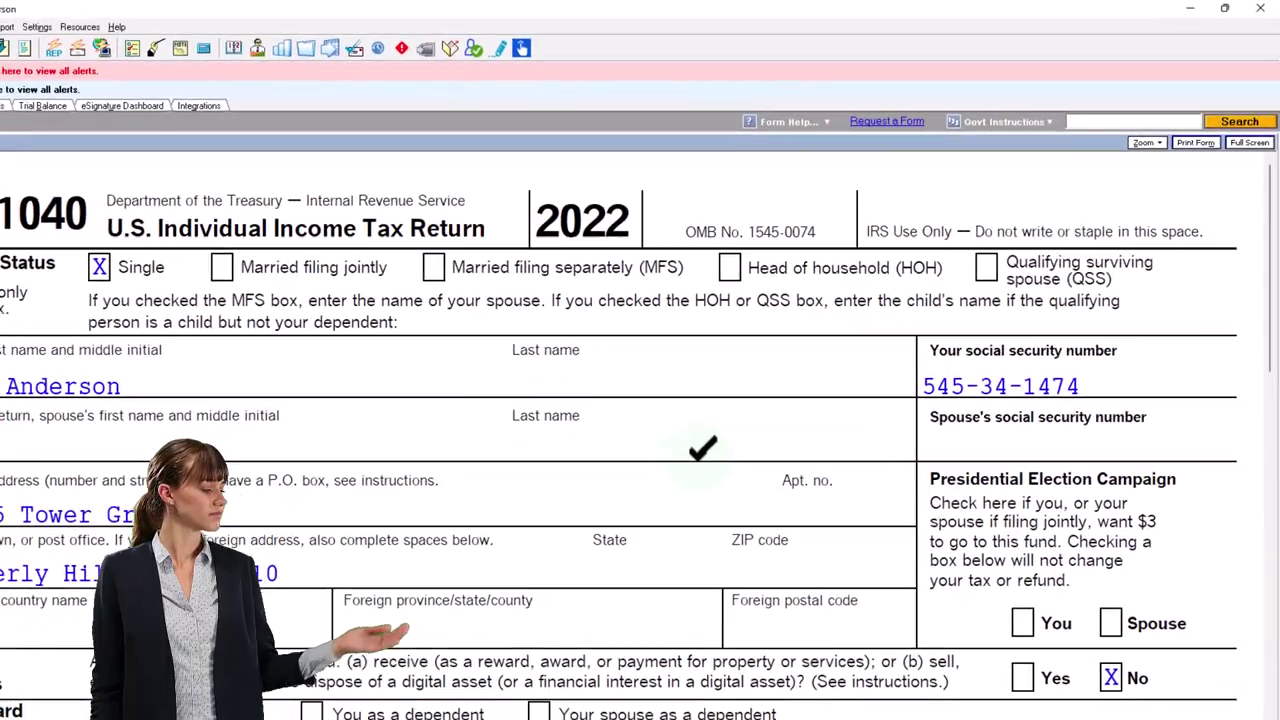
# - Review the qualified and ordinary dividends, total income and taxable income on page 1 of Form 1040
pyautogui.scroll(-10, 727, 453)
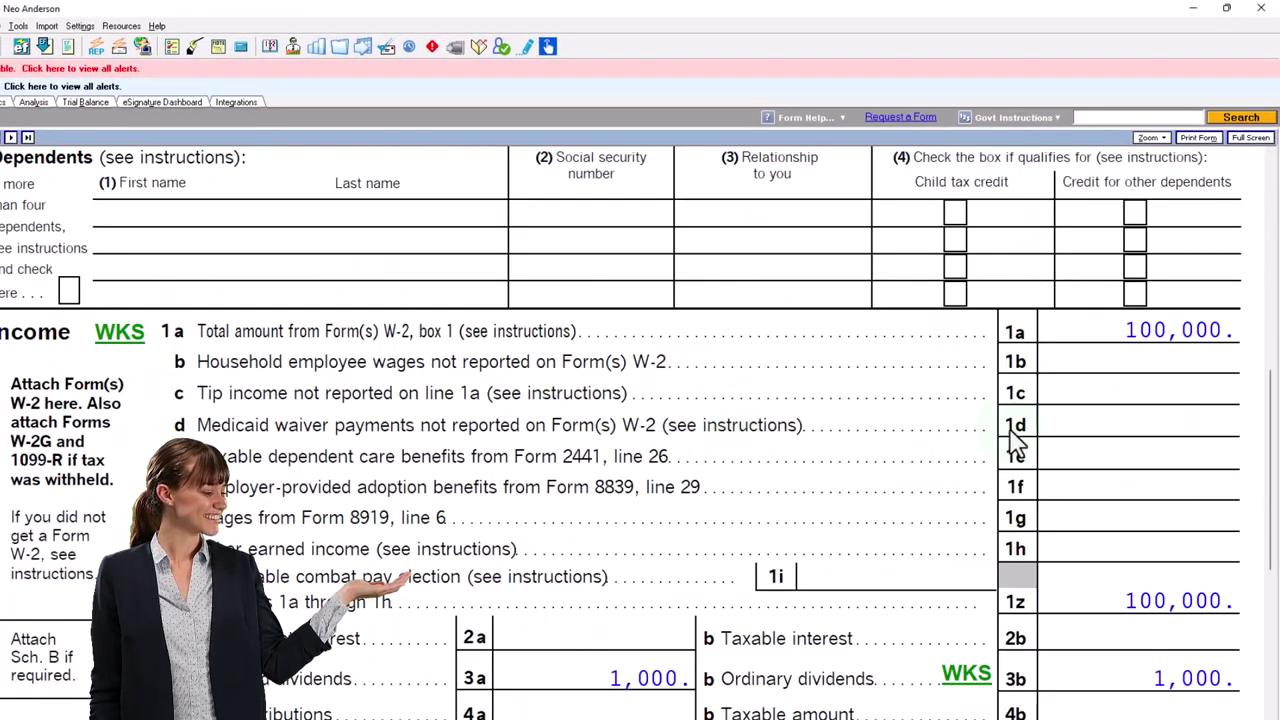
pyautogui.scroll(-1, 1015, 440)
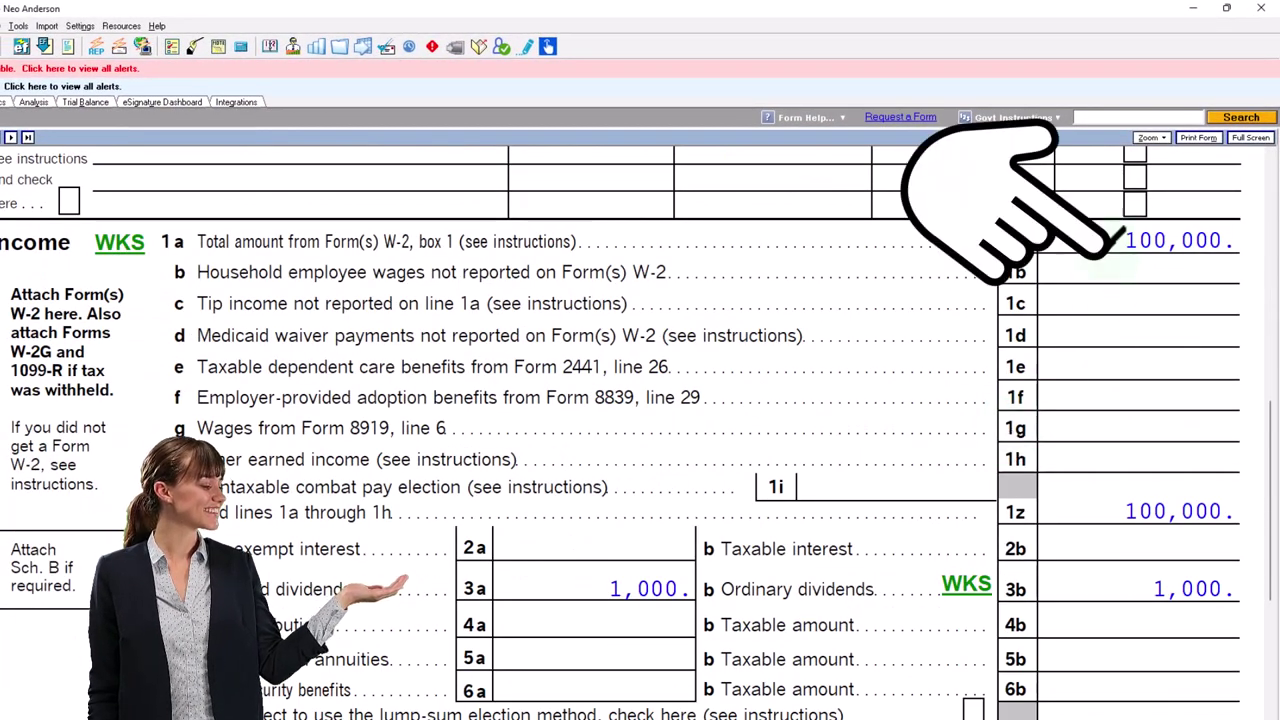
pyautogui.scroll(-1, 880, 475)
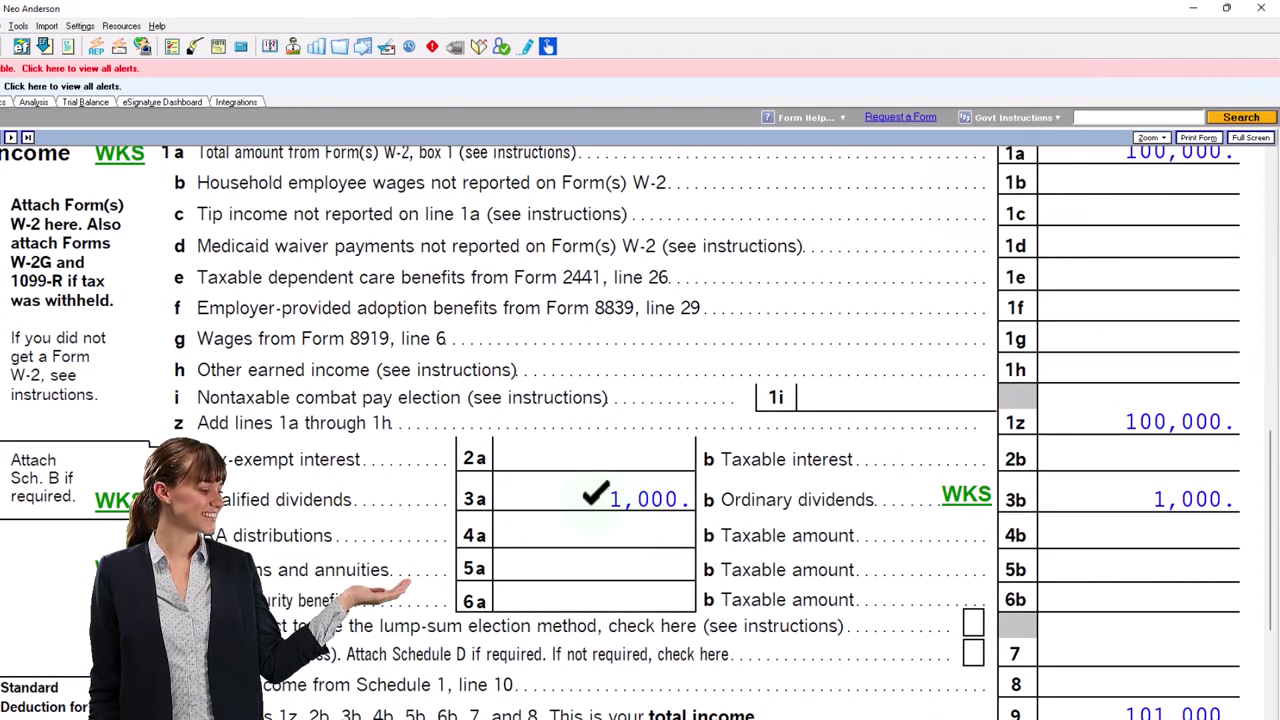
pyautogui.scroll(-1, 640, 430)
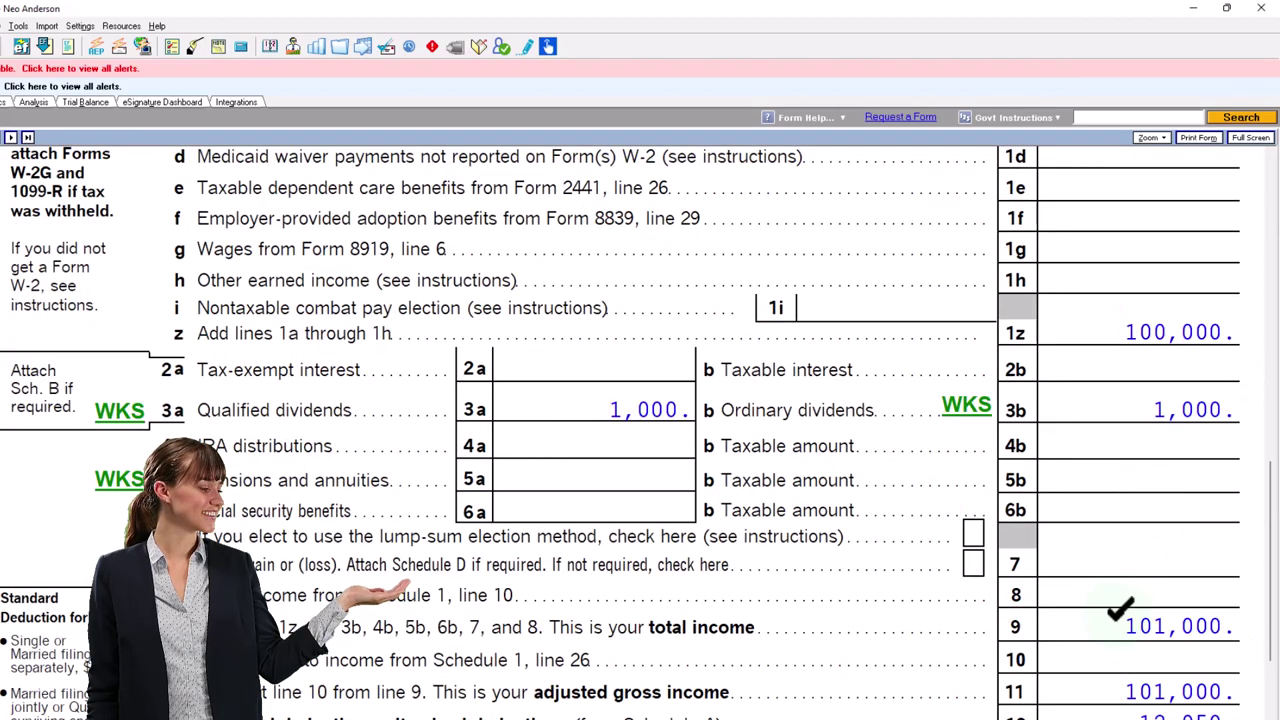
pyautogui.scroll(-2, 1120, 628)
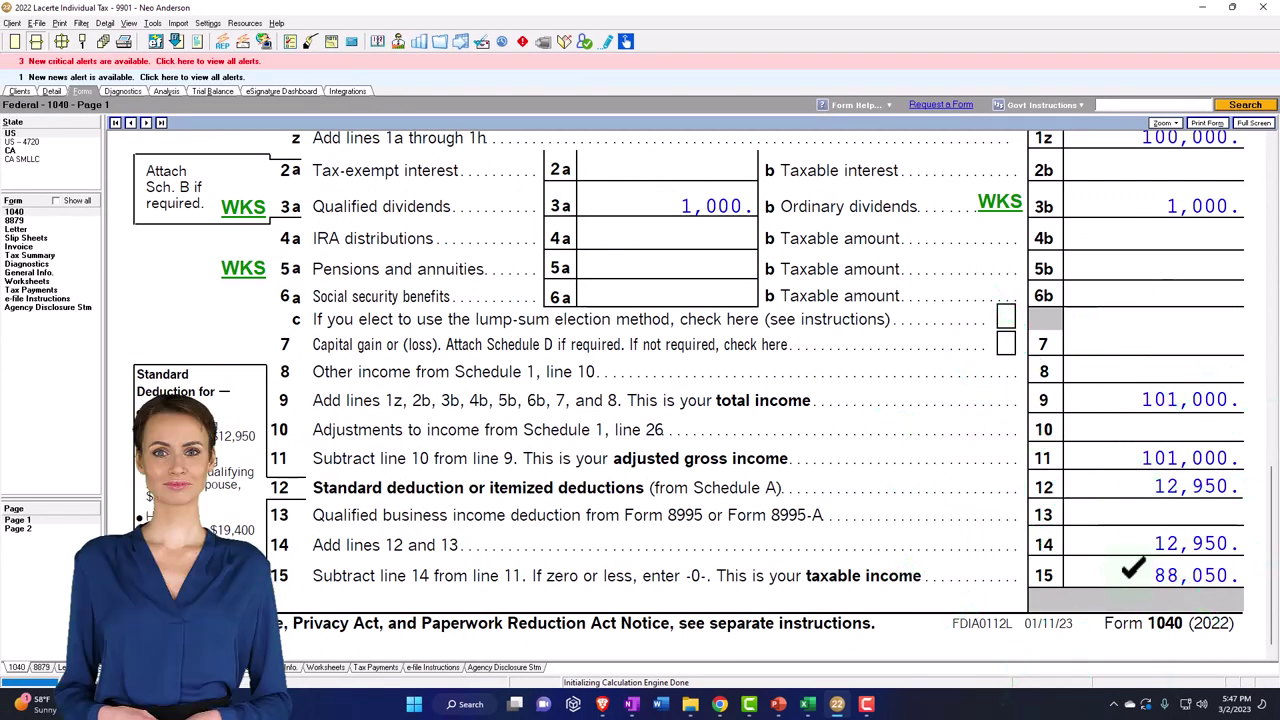
# - Compare the taxable income with the Excel worksheet and return to Lacerte to open page 2 of Form 1040
pyautogui.click(810, 705)
pyautogui.scroll(3, 760, 430)
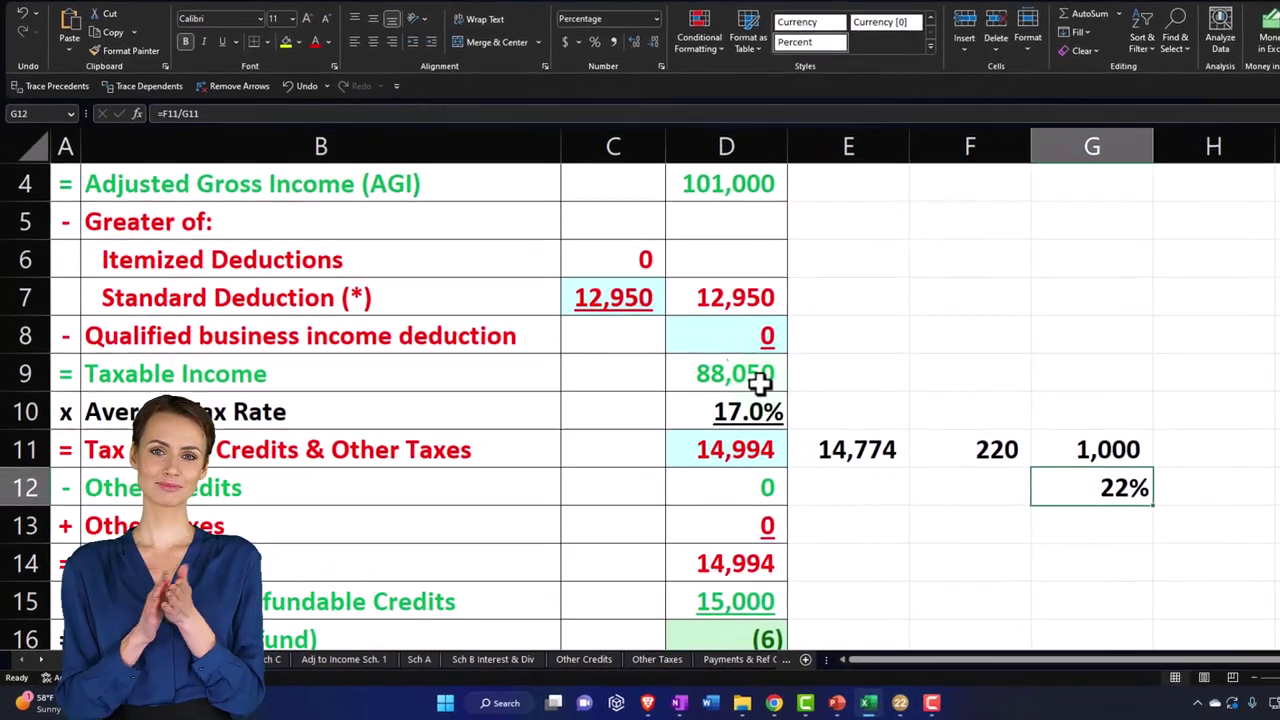
pyautogui.scroll(-3, 850, 560)
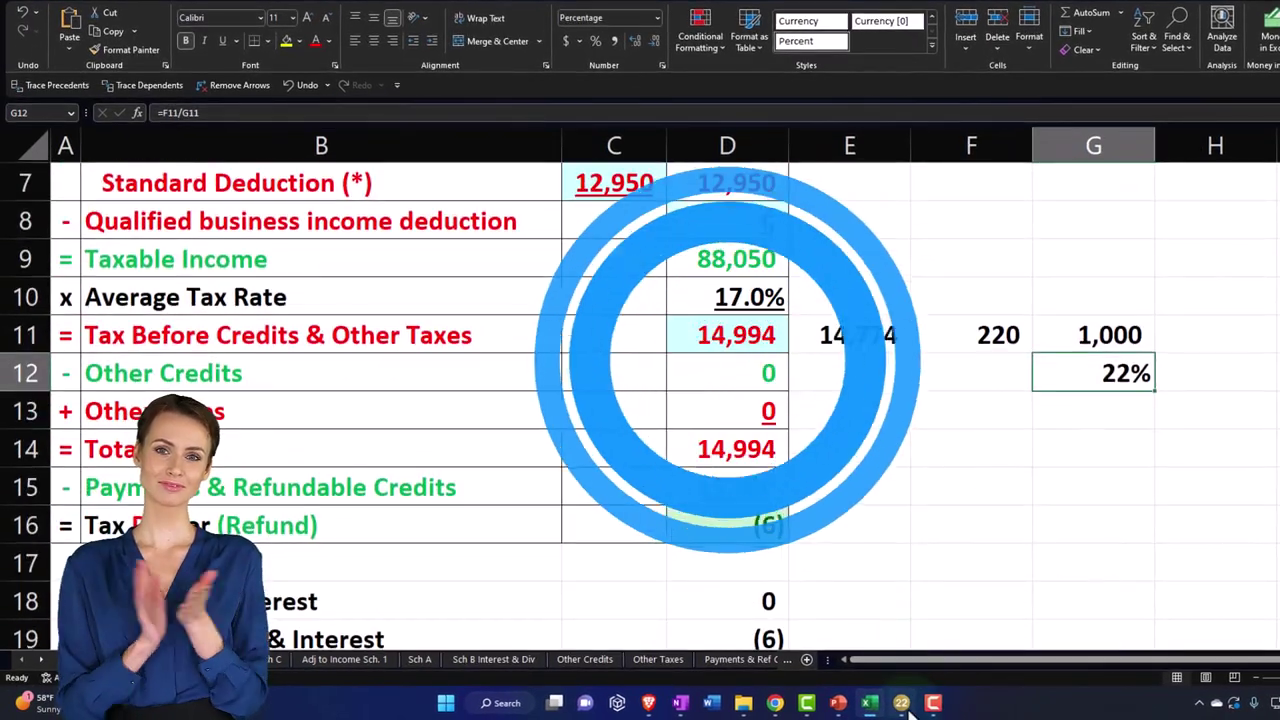
pyautogui.click(903, 705)
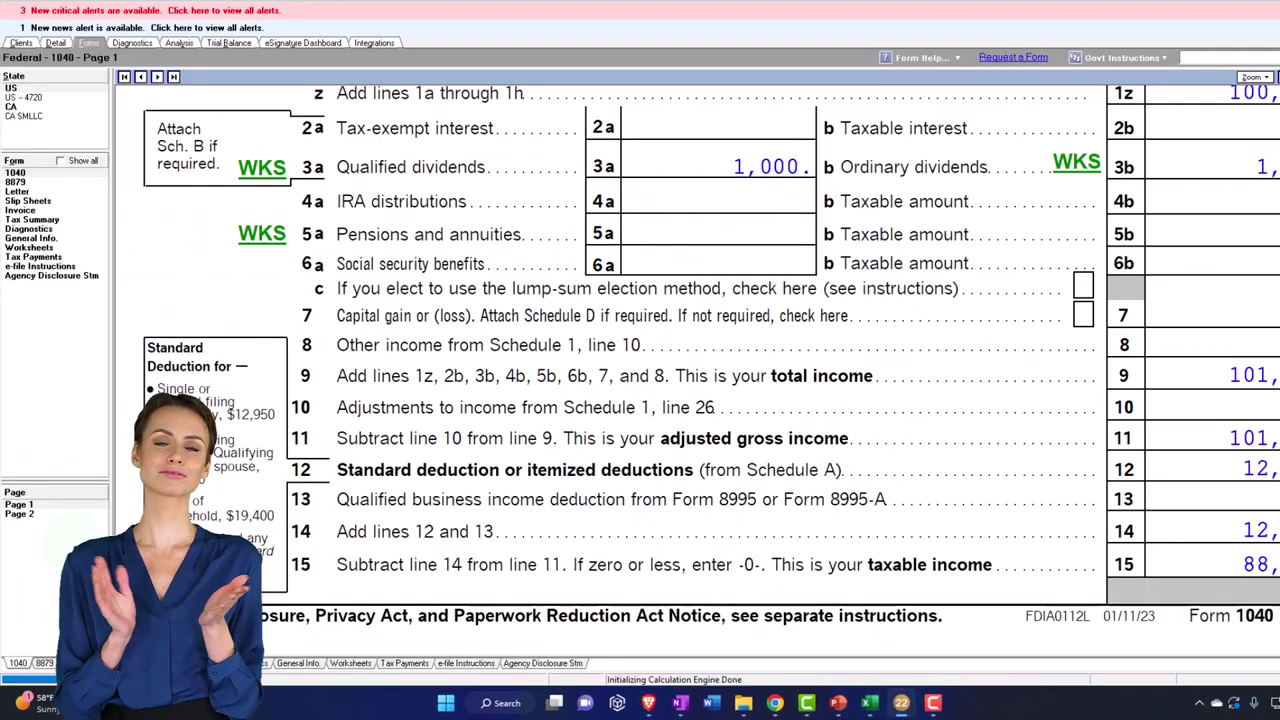
pyautogui.click(30, 519)
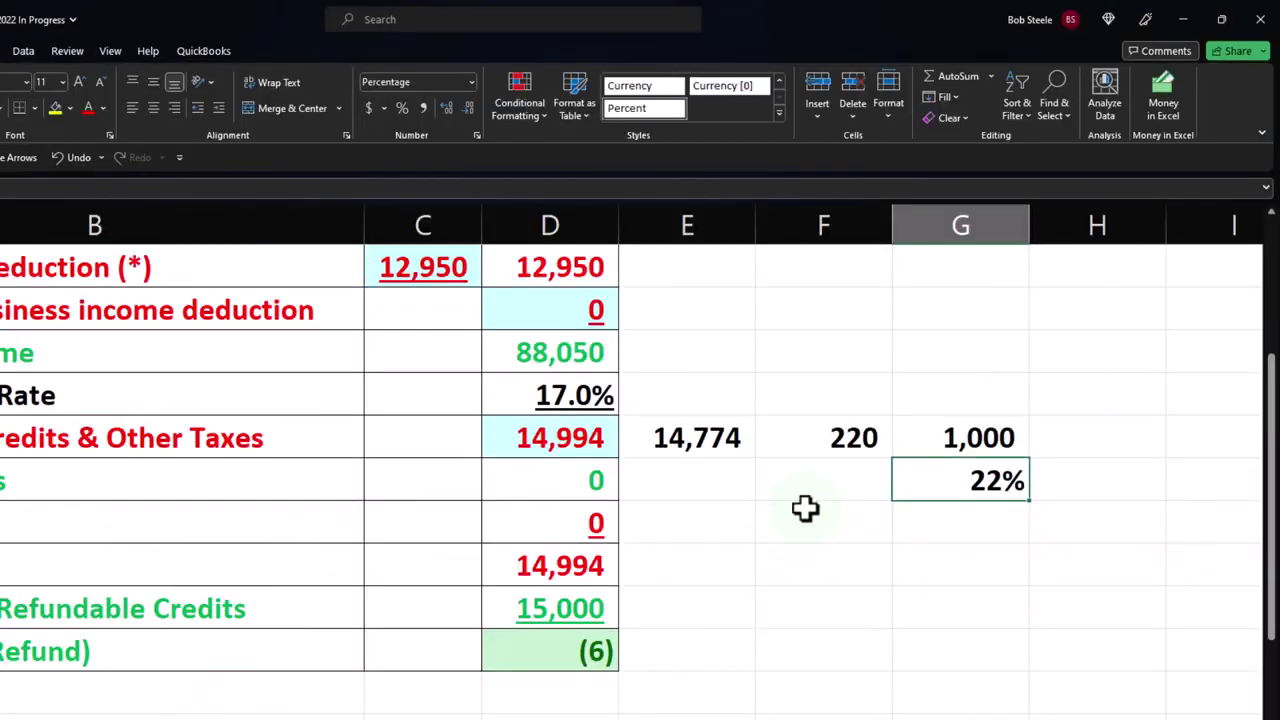
# - In the Excel worksheet, record the earlier tax amount of 14994 in cell E12
pyautogui.click(795, 506)
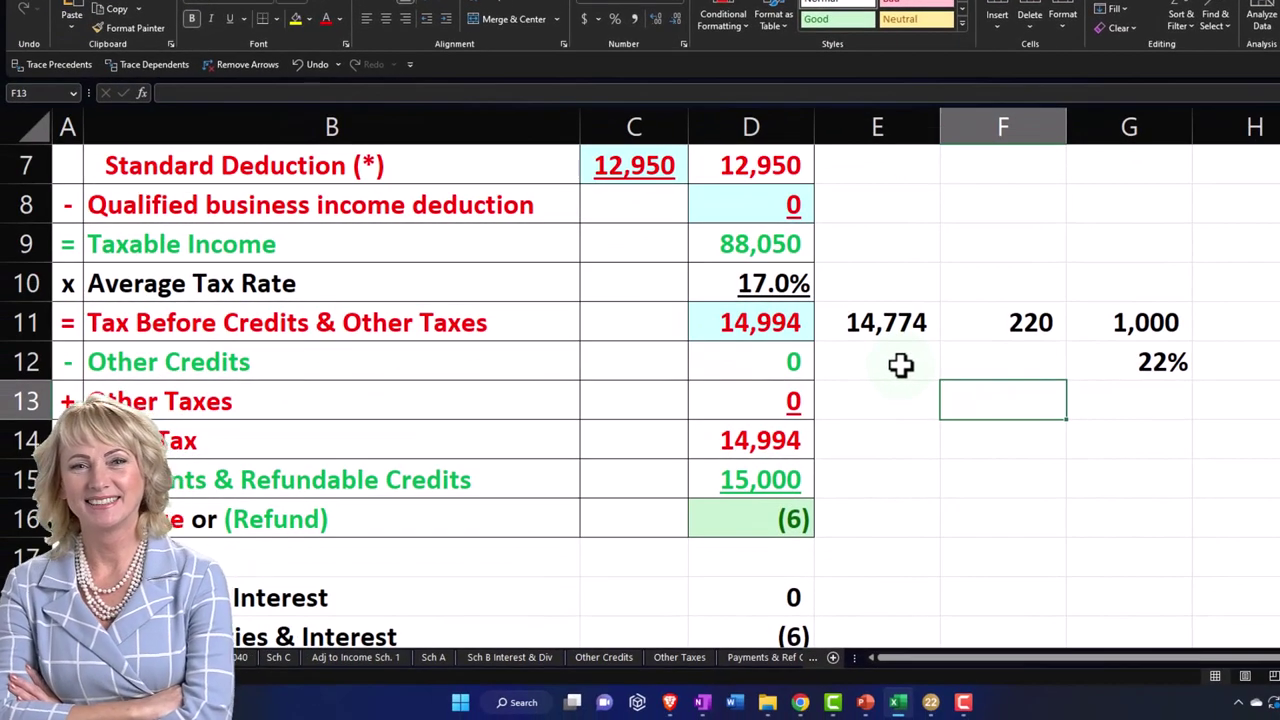
pyautogui.click(890, 369)
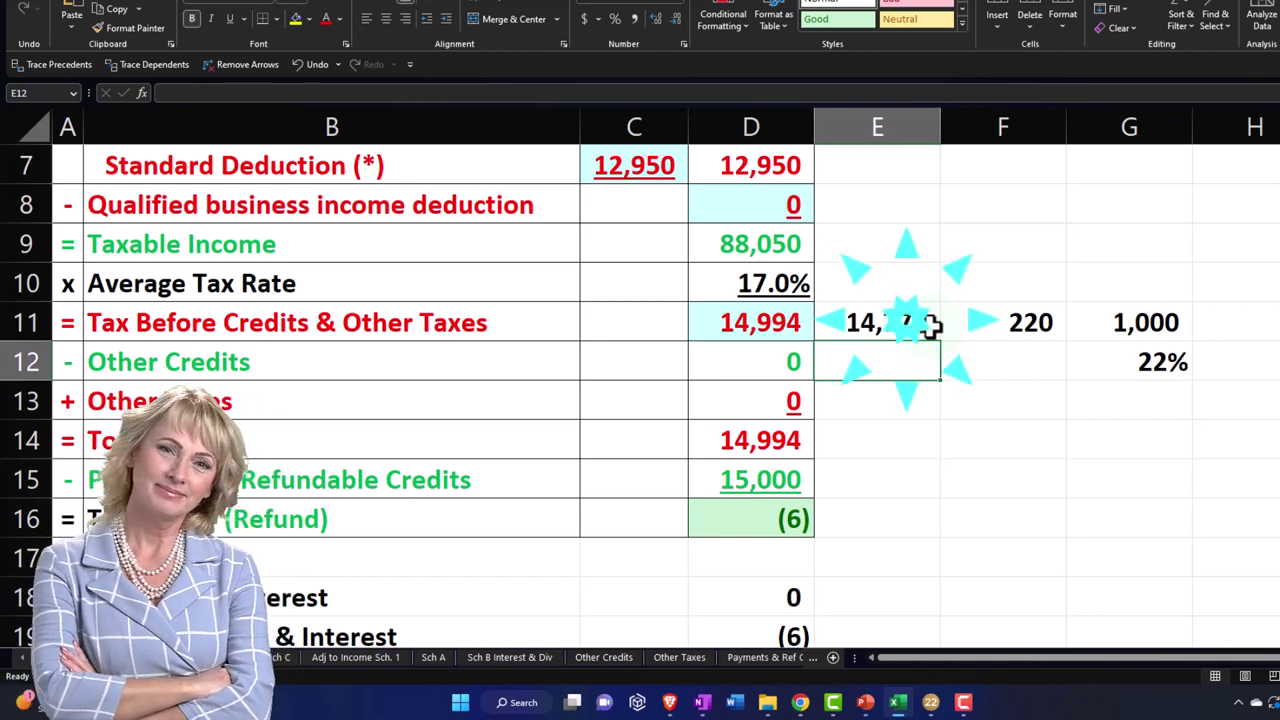
pyautogui.write('14994')
pyautogui.press('Return')
# - Check the tax on Form 1040 in Lacerte and set the worksheet's tax before credits in D11 to 14927
pyautogui.click(928, 323)
pyautogui.press('Left')
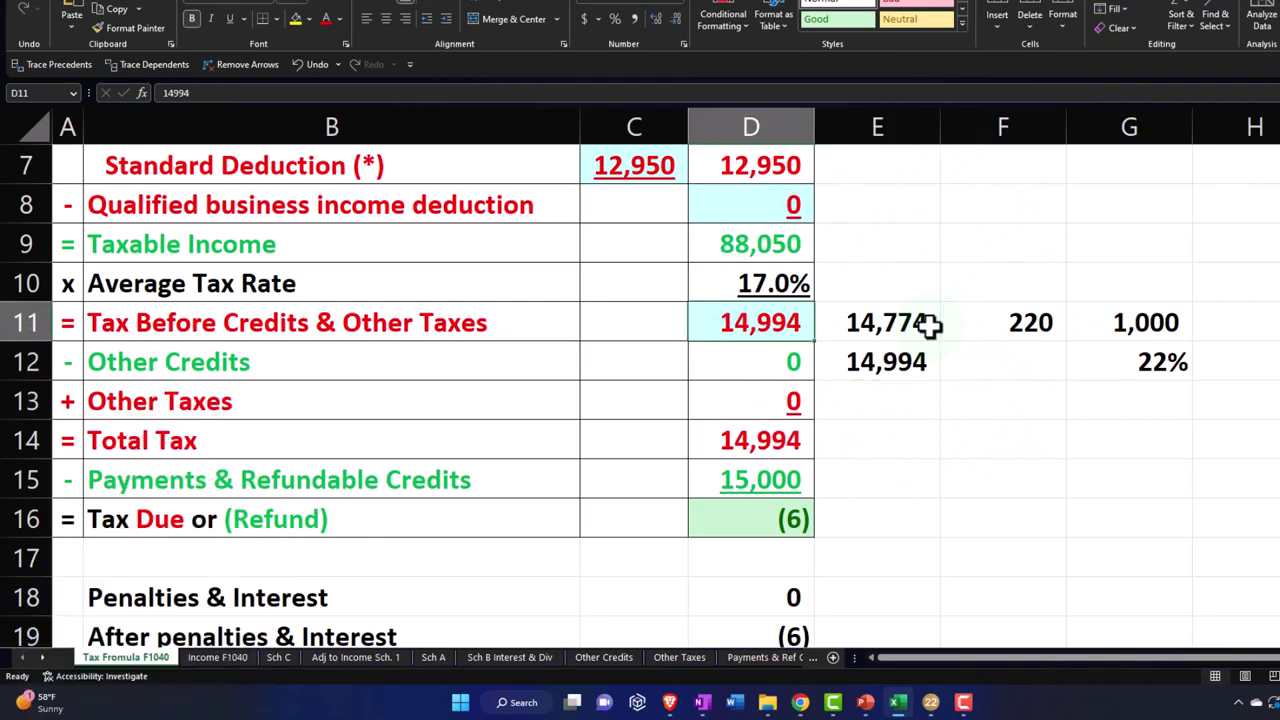
pyautogui.click(930, 703)
pyautogui.click(930, 703)
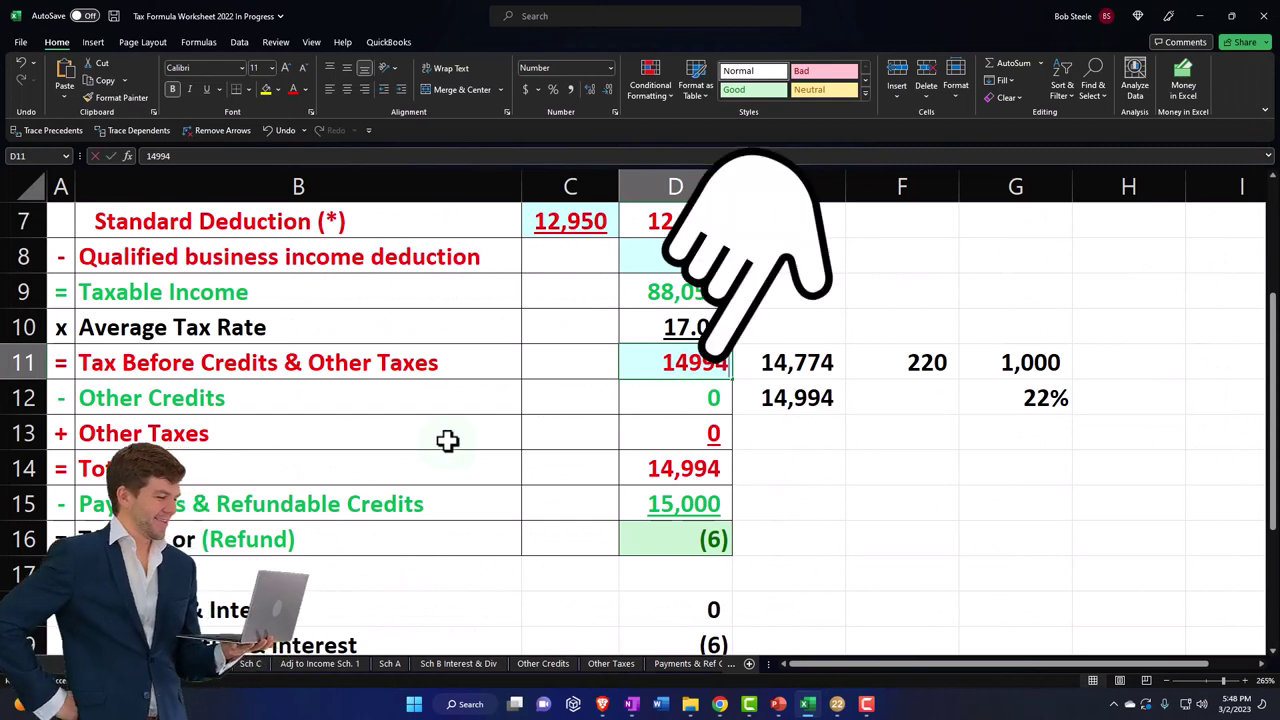
pyautogui.write('=E11+F11')
pyautogui.press('Return')
pyautogui.press('Up')
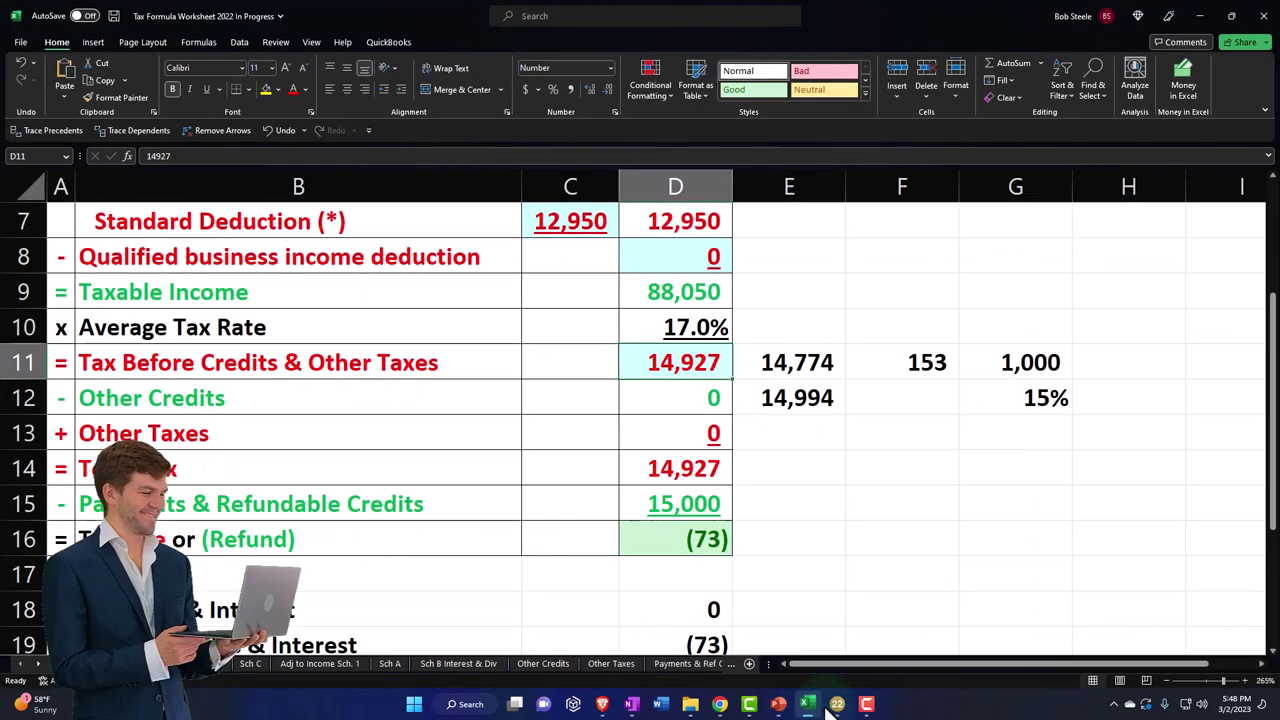
# - Recheck line 16 of Form 1040, set Excel cell D11 to 14924, and review the tax difference and rate beside it
pyautogui.click(837, 705)
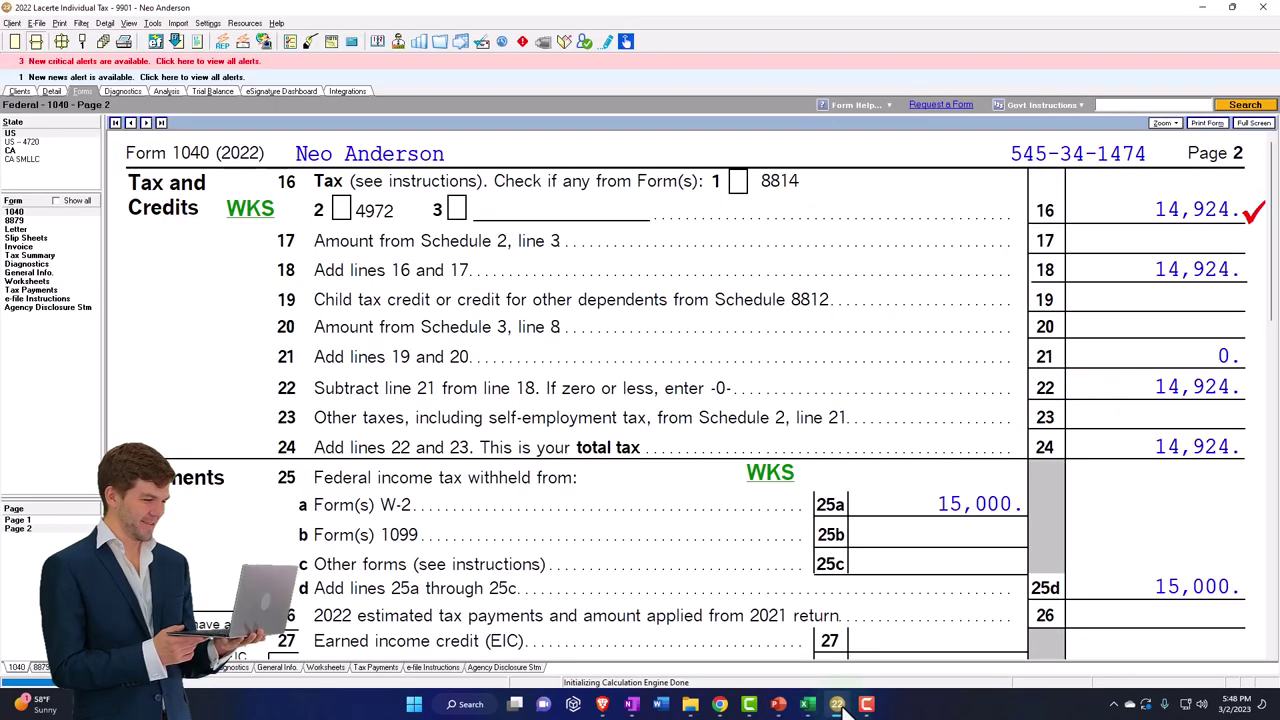
pyautogui.click(843, 708)
pyautogui.doubleClick(705, 363)
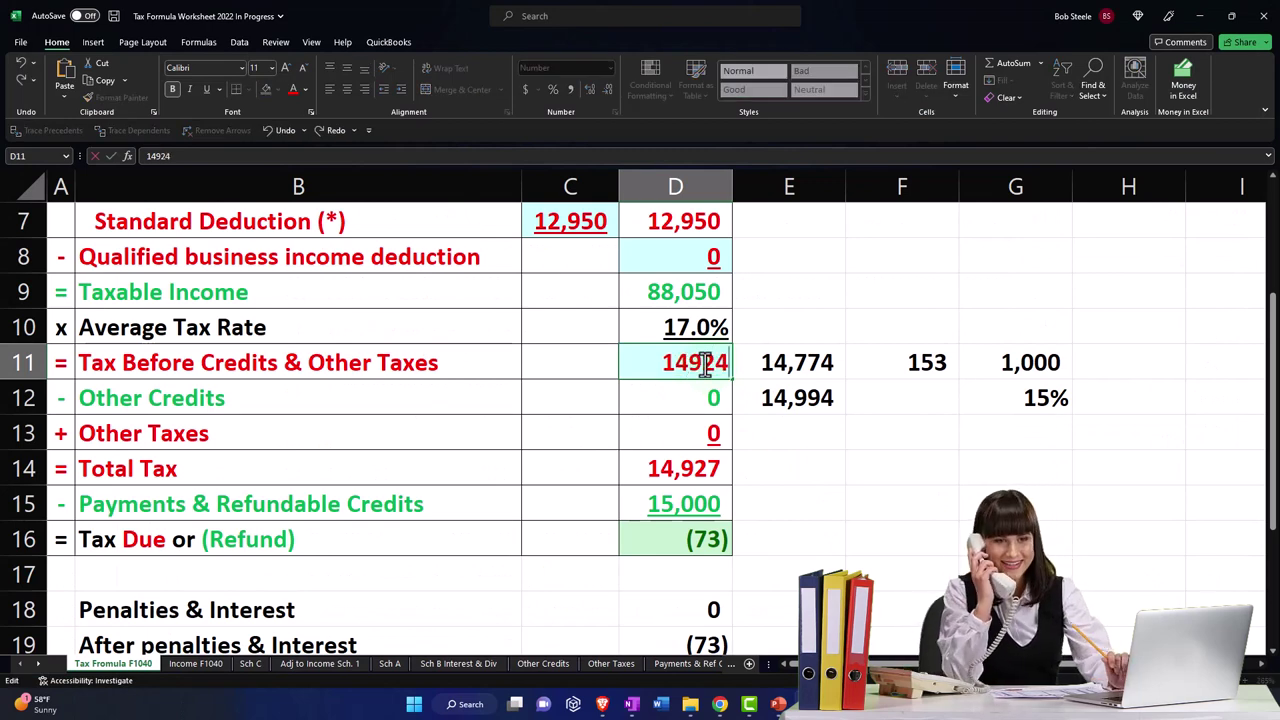
pyautogui.press('Return')
pyautogui.press('Right')
pyautogui.press('Up')
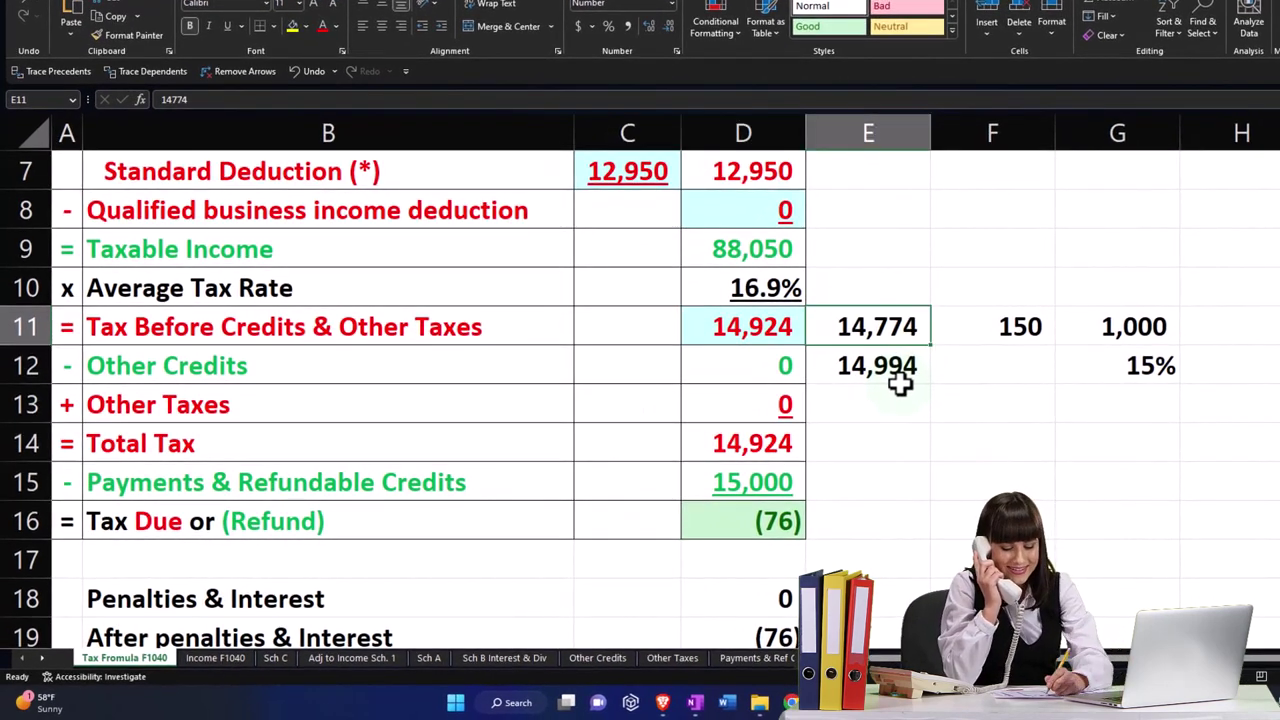
pyautogui.press('Right')
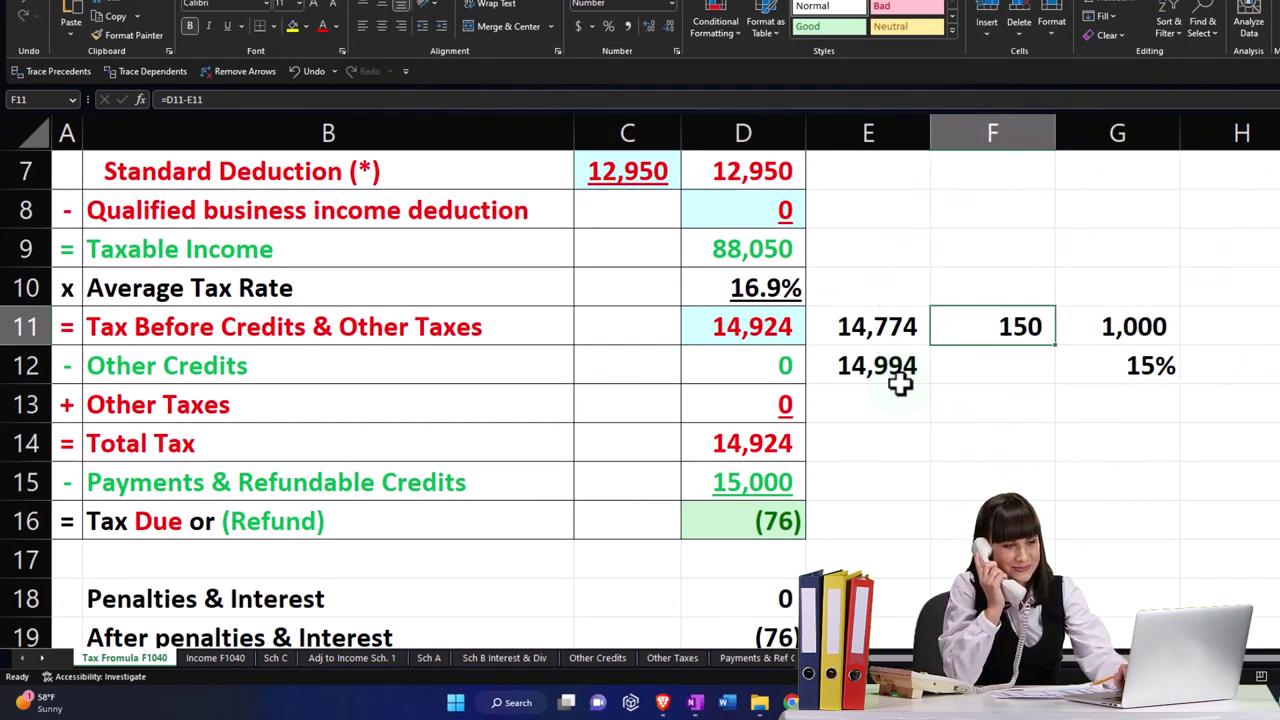
pyautogui.press('Right')
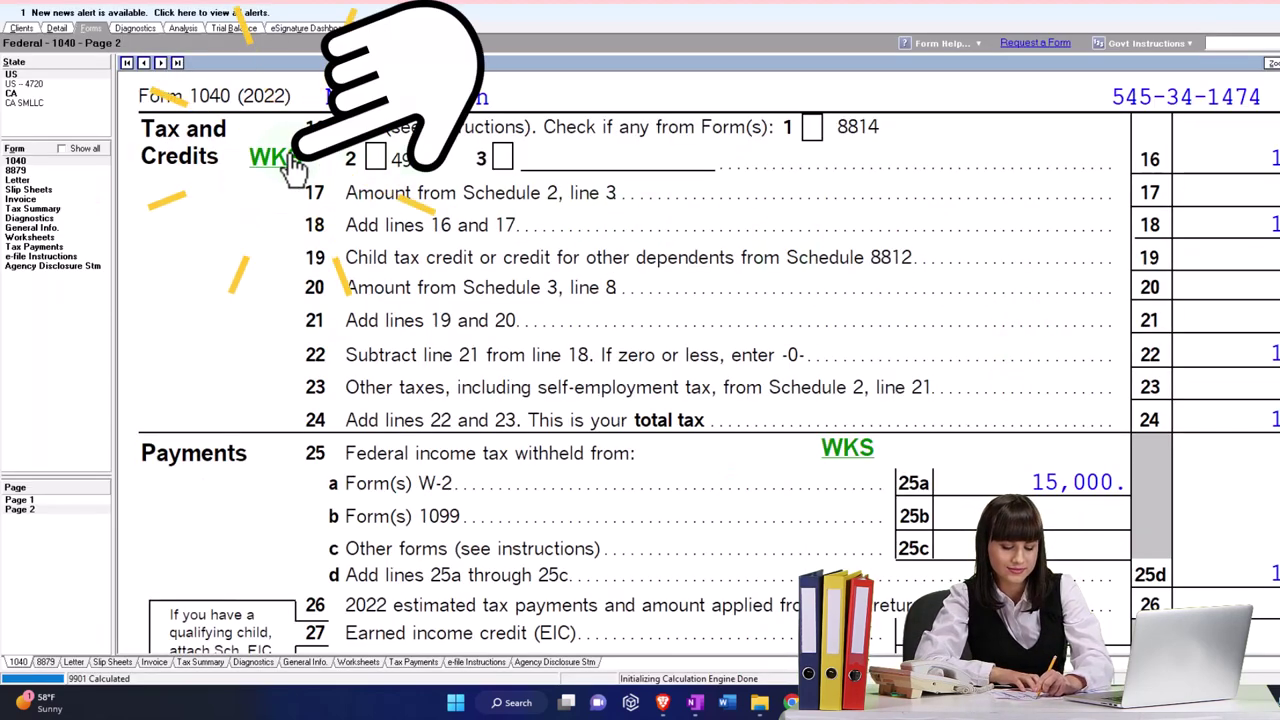
# - Examine the Qualified Dividends and Capital Gain Tax Worksheet behind Form 1040 line 16 in Lacerte, and close it
pyautogui.click(270, 158)
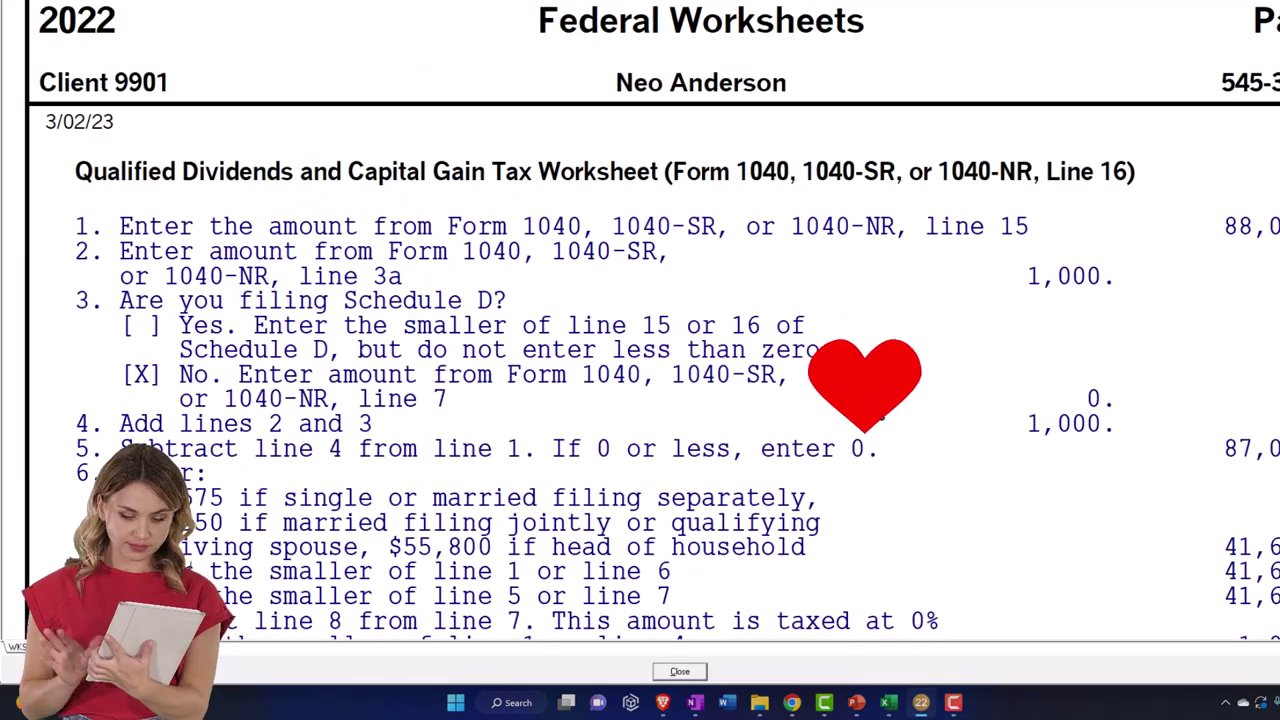
pyautogui.scroll(-1, 850, 405)
pyautogui.scroll(-5, 877, 403)
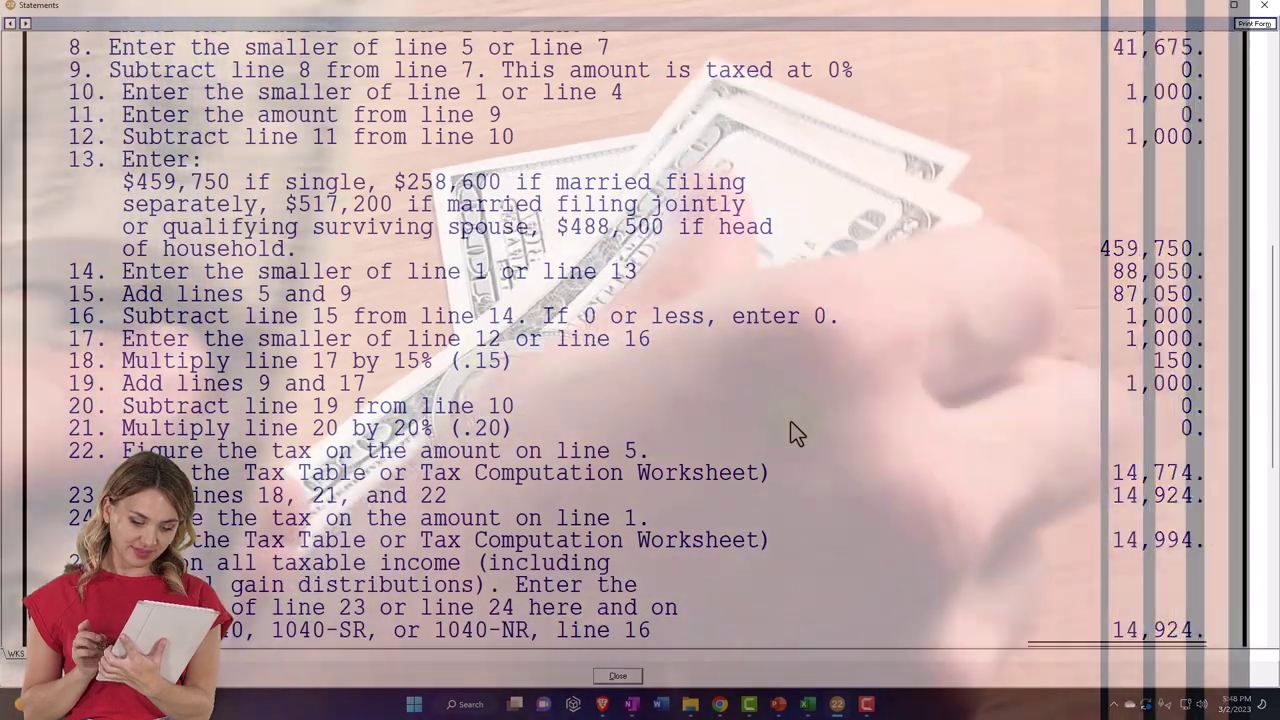
pyautogui.scroll(-2, 795, 432)
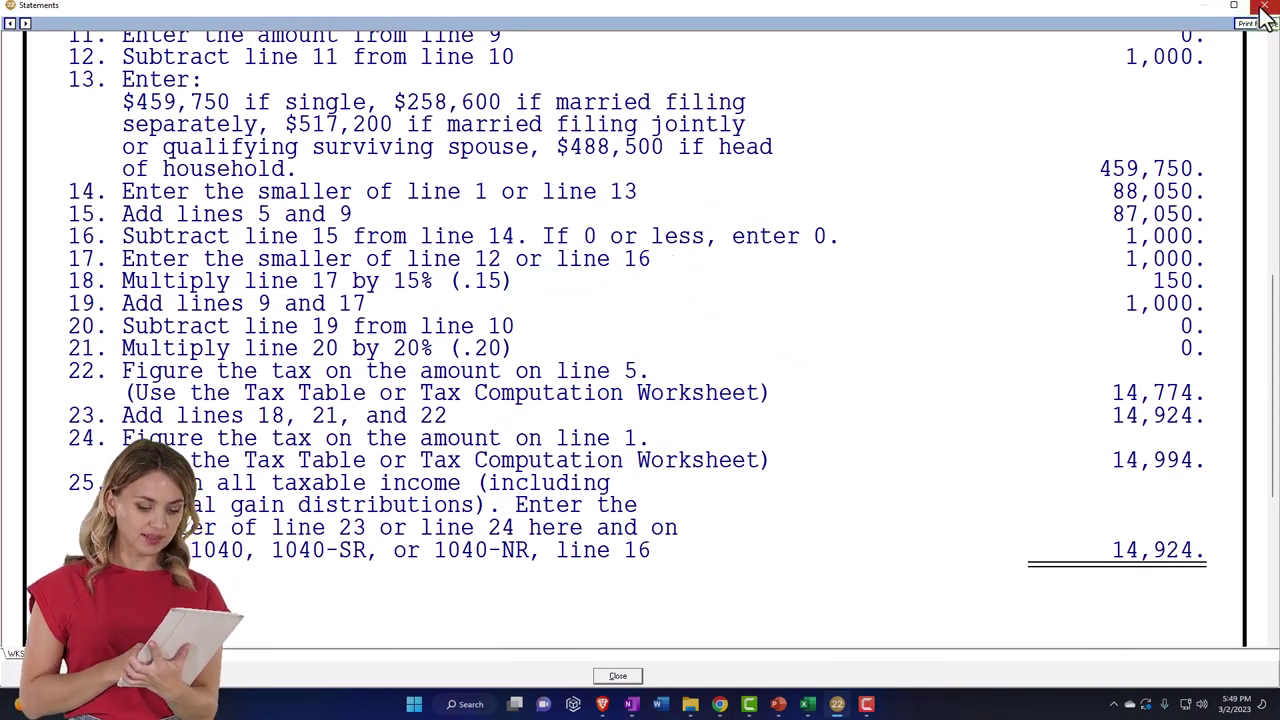
pyautogui.click(1262, 8)
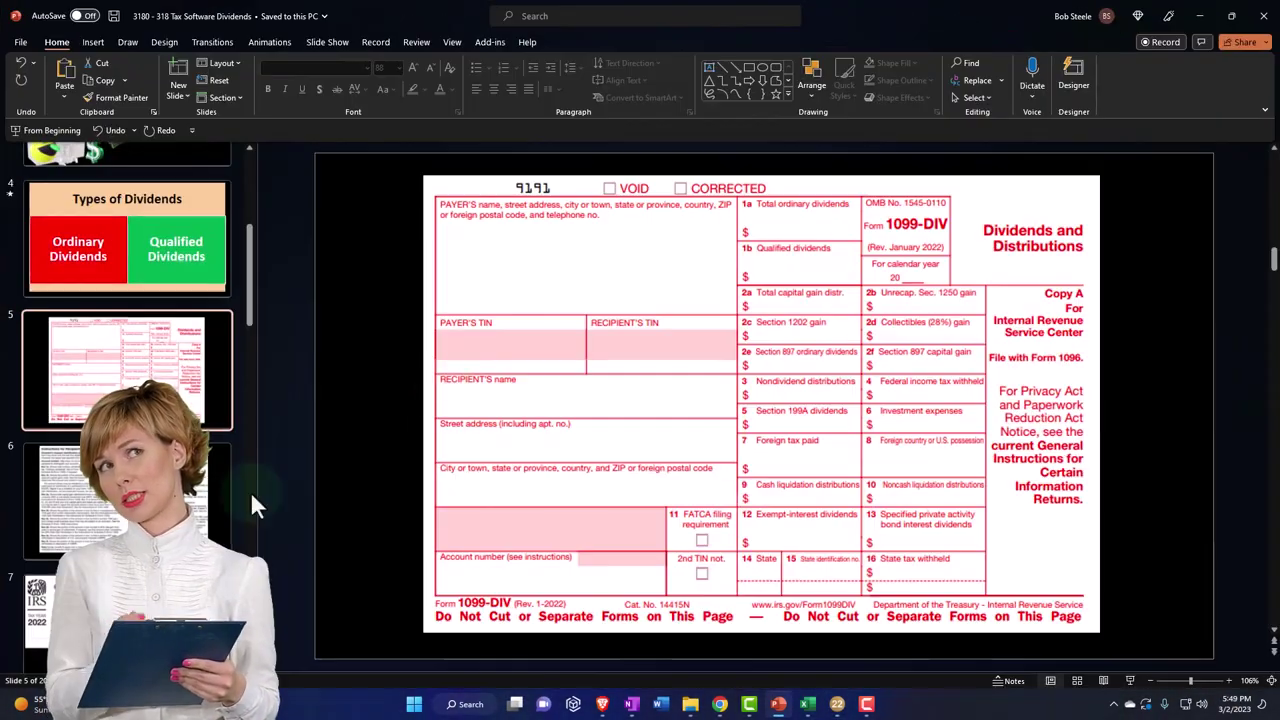
# - Browse the PowerPoint slides that follow the Form 1099-DIV slide
pyautogui.scroll(-15, 250, 491)
pyautogui.click(215, 575)
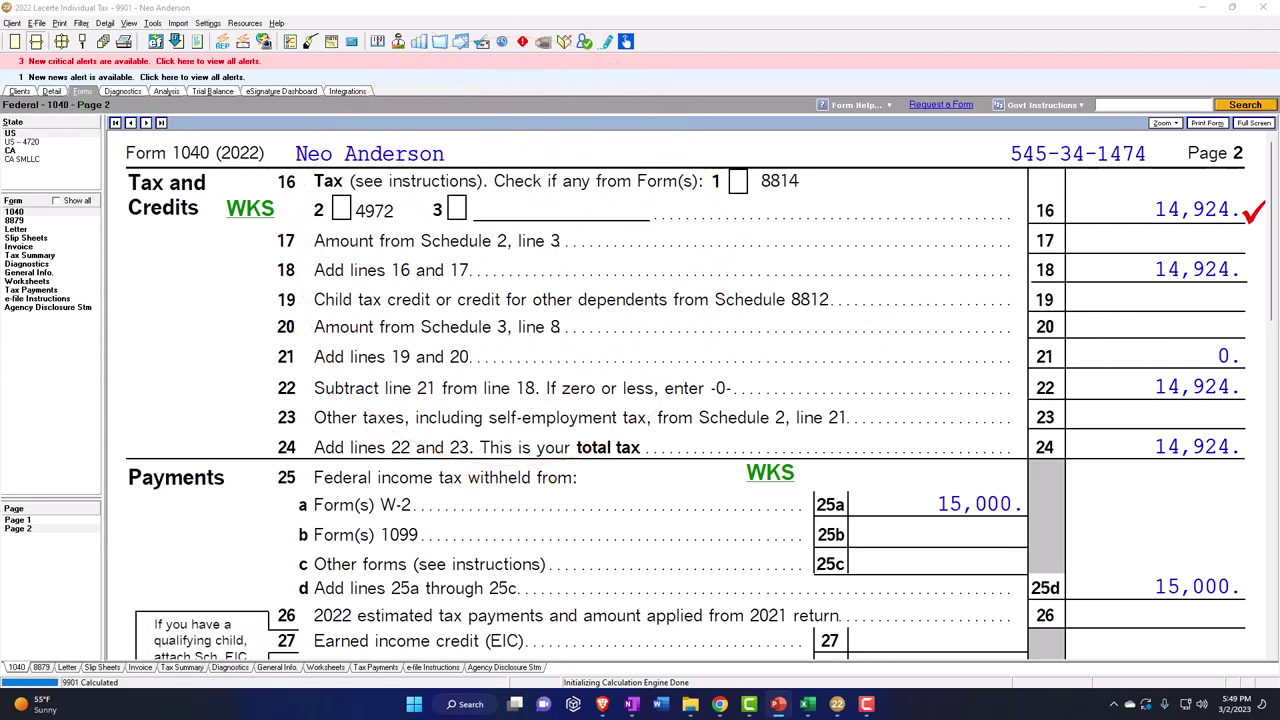
pyautogui.moveTo(1279, 385); pyautogui.dragTo(531, 3)
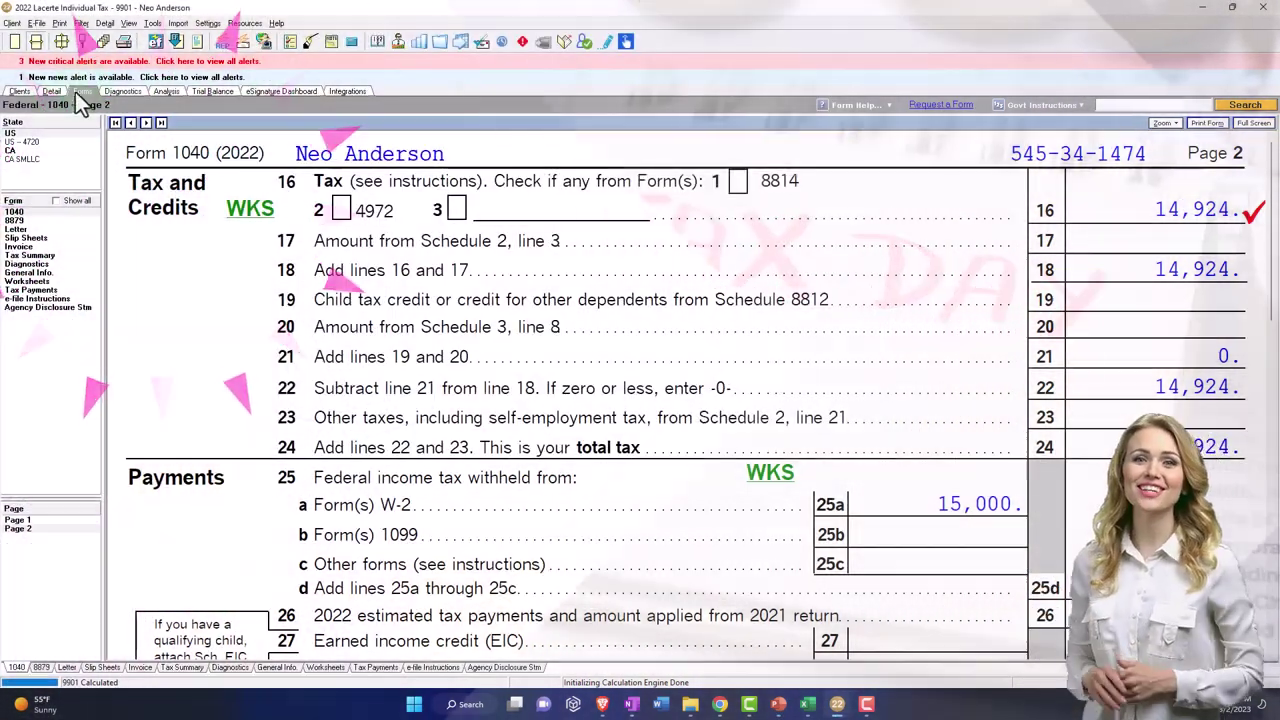
# - In Lacerte's W-2 entry, set the wages to 35,000 and the federal withholding to 0
pyautogui.click(51, 91)
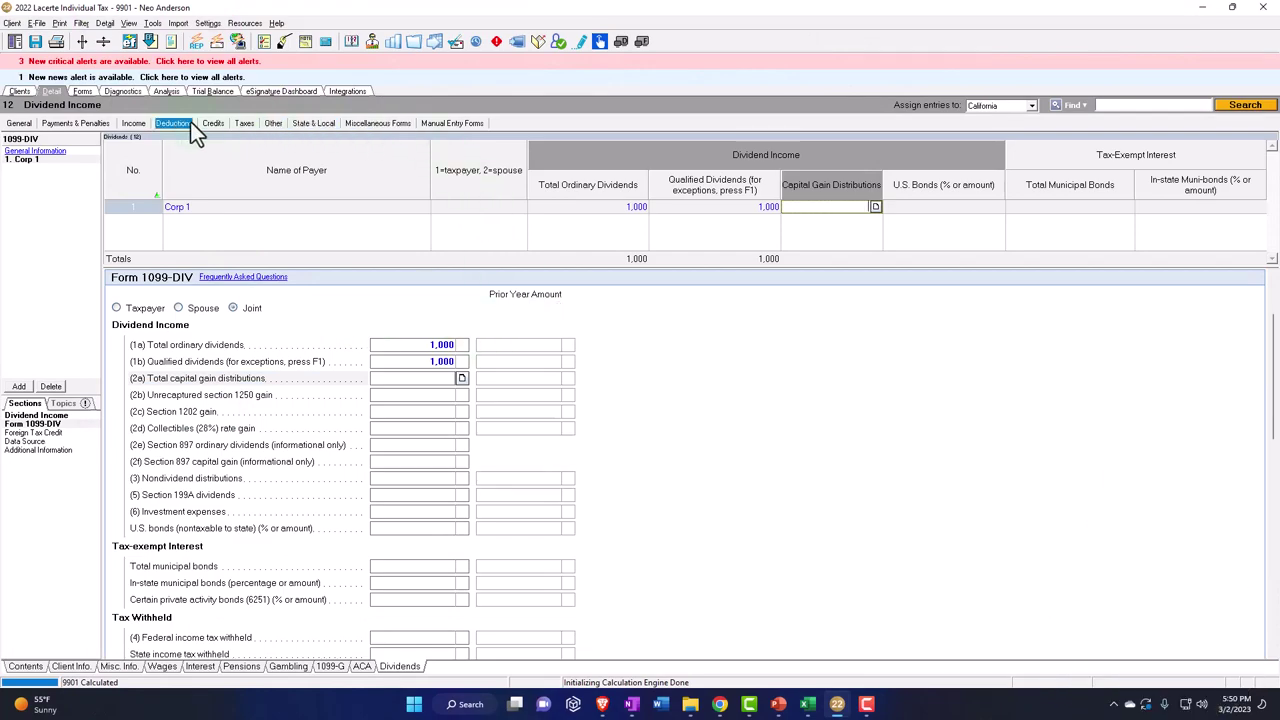
pyautogui.click(138, 140)
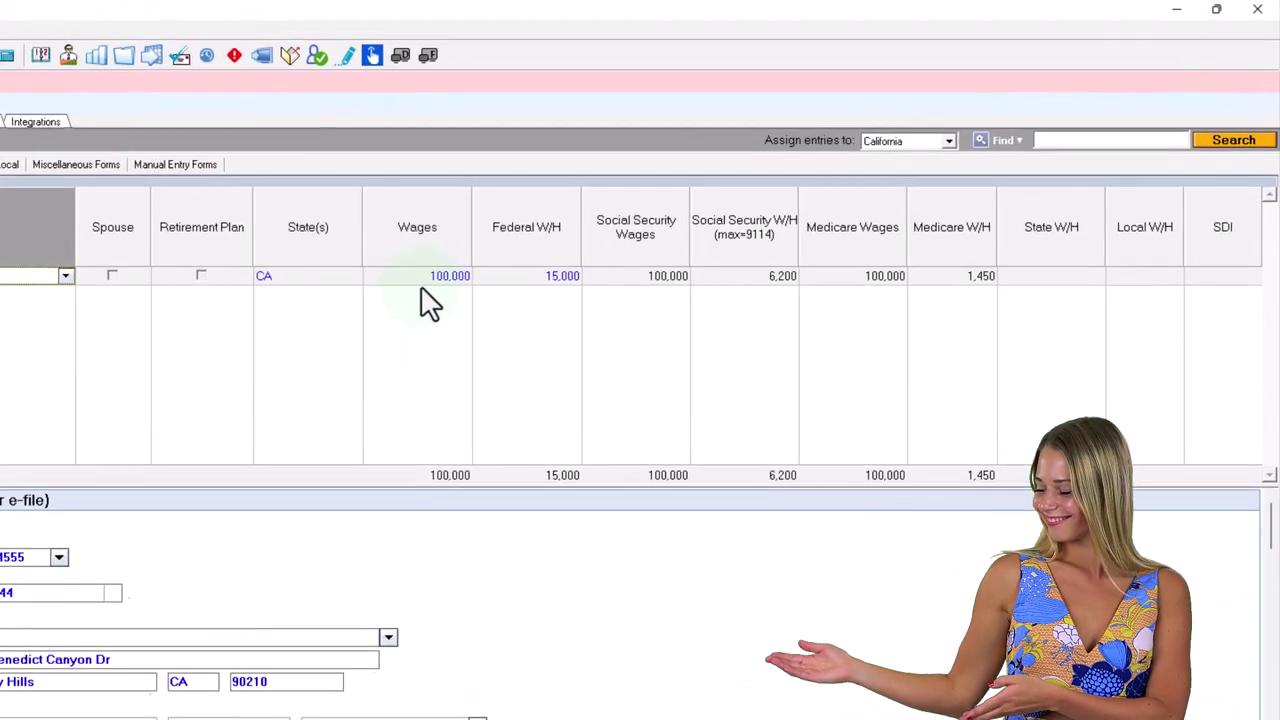
pyautogui.click(590, 226)
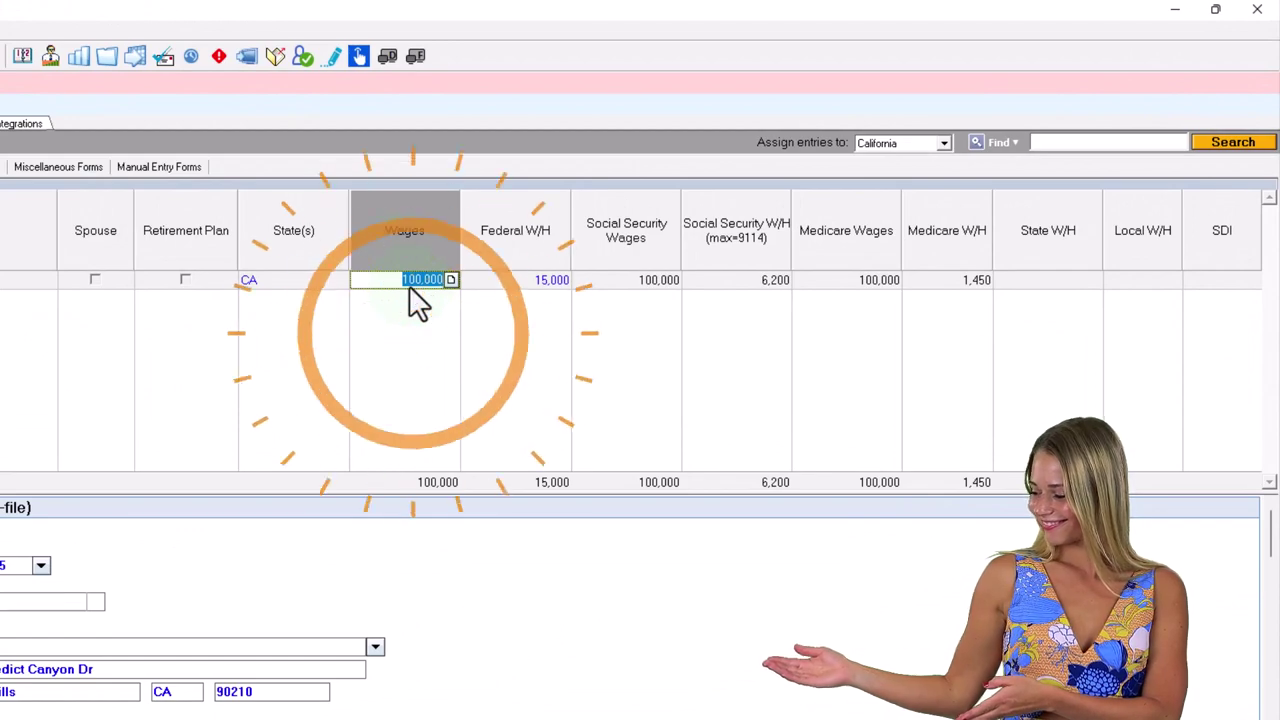
pyautogui.write('35000')
pyautogui.press('Tab')
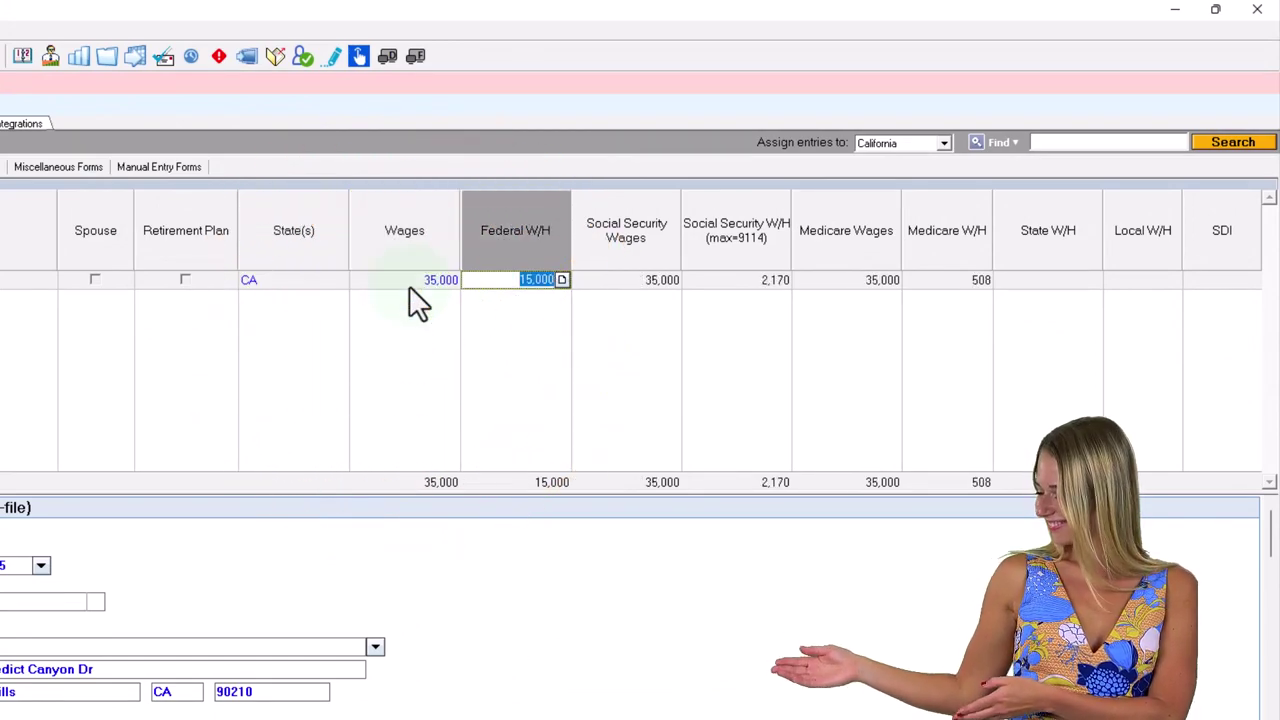
pyautogui.write('0')
pyautogui.press('Tab')
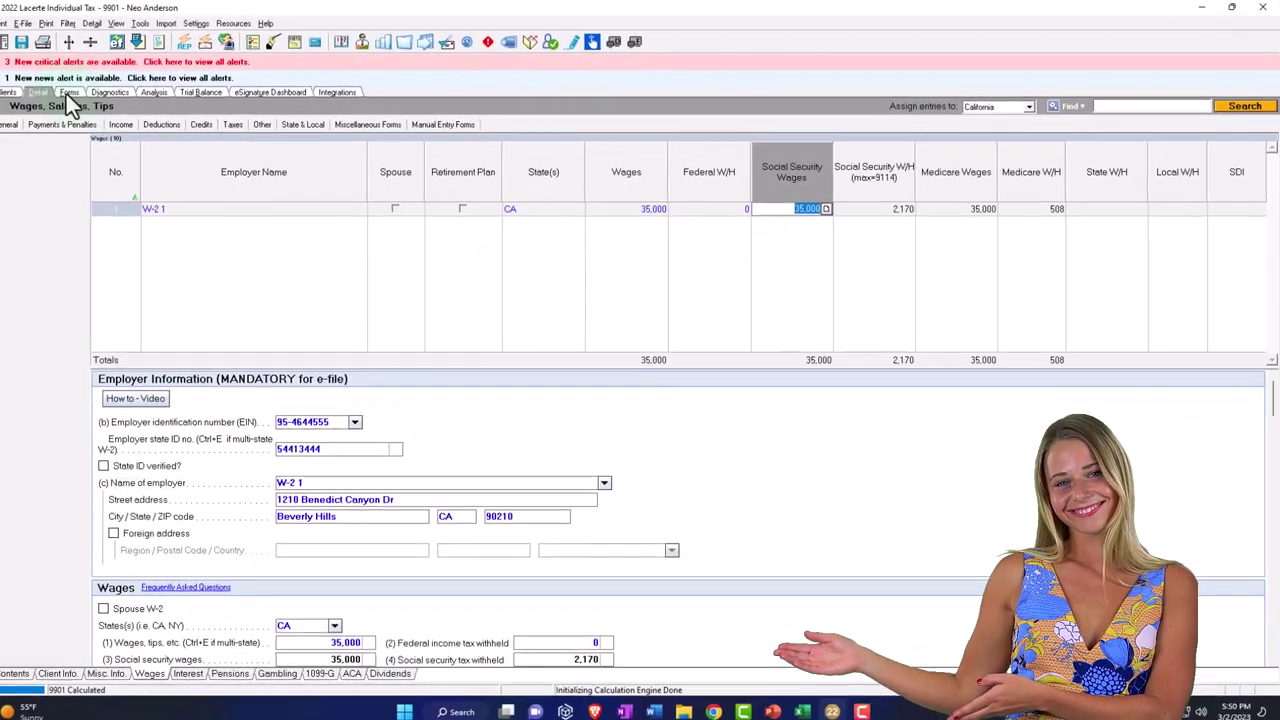
# - Review the wages and dividend lines on page 1 of Form 1040
pyautogui.click(68, 93)
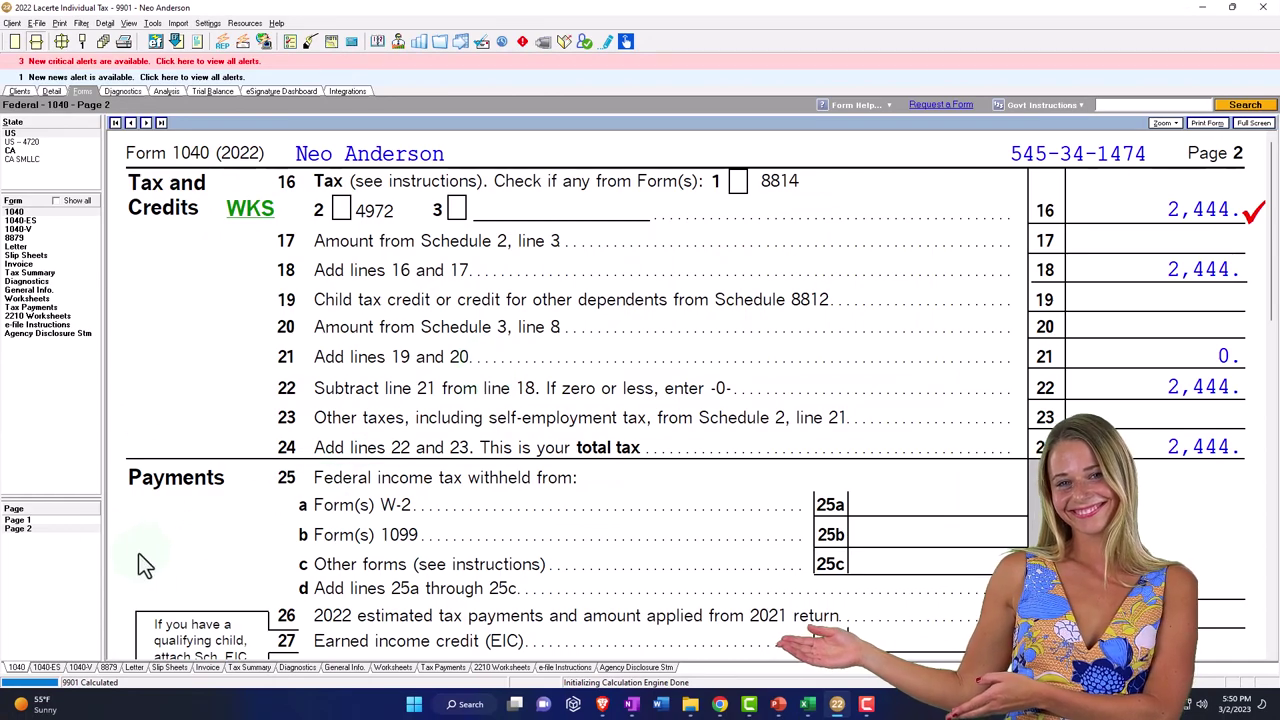
pyautogui.click(48, 521)
pyautogui.scroll(-10, 680, 415)
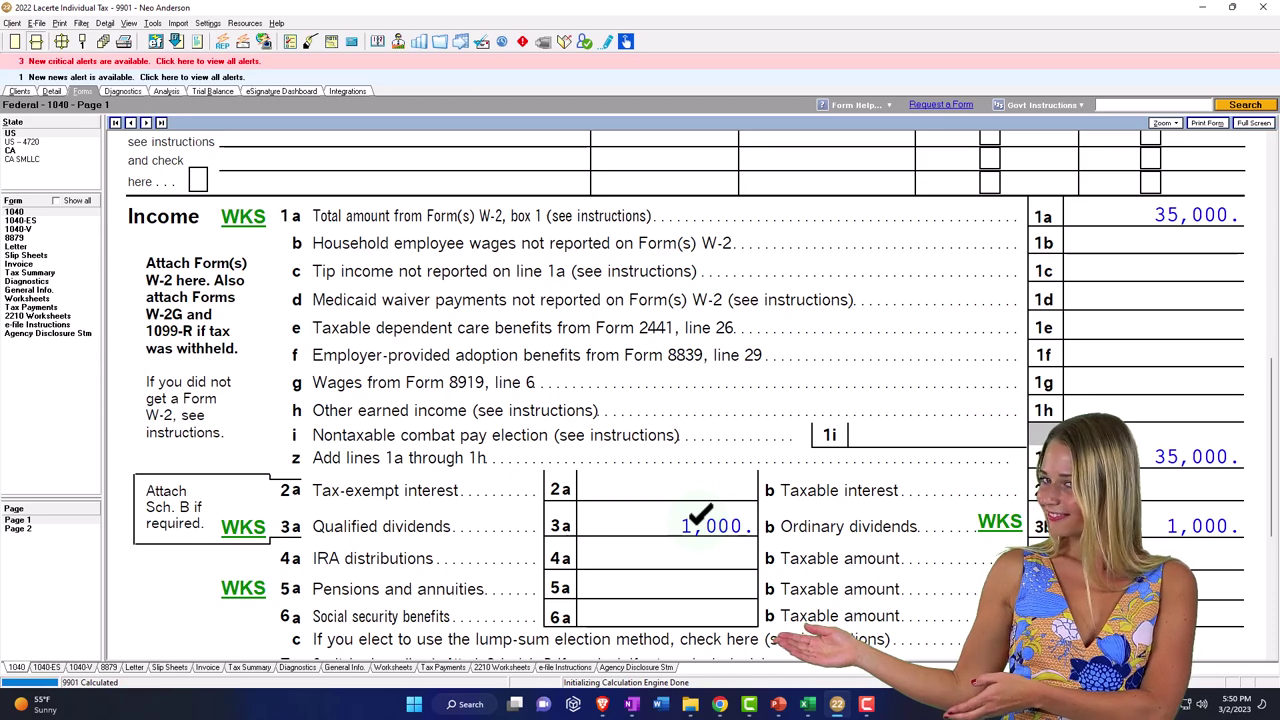
# - Clear Corp 1's total ordinary and qualified dividends in the 1099-DIV entry, and review the income lines on Form 1040 page 1
pyautogui.click(51, 91)
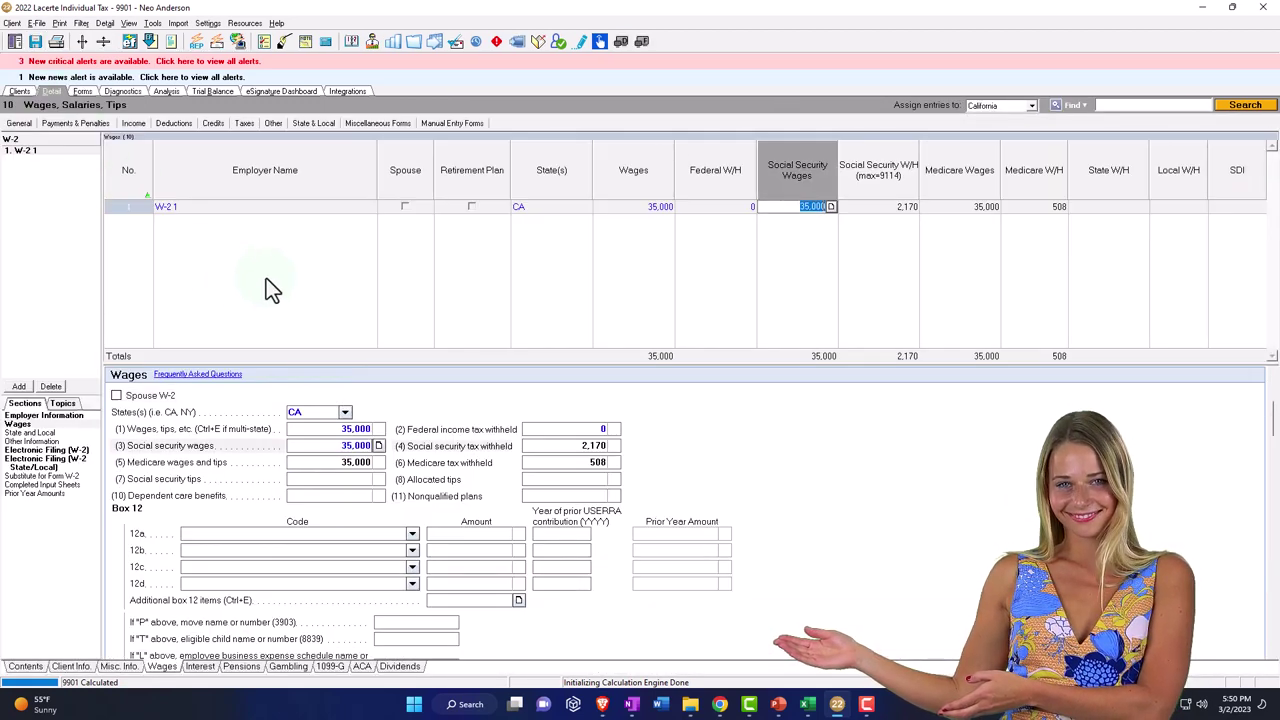
pyautogui.click(135, 123)
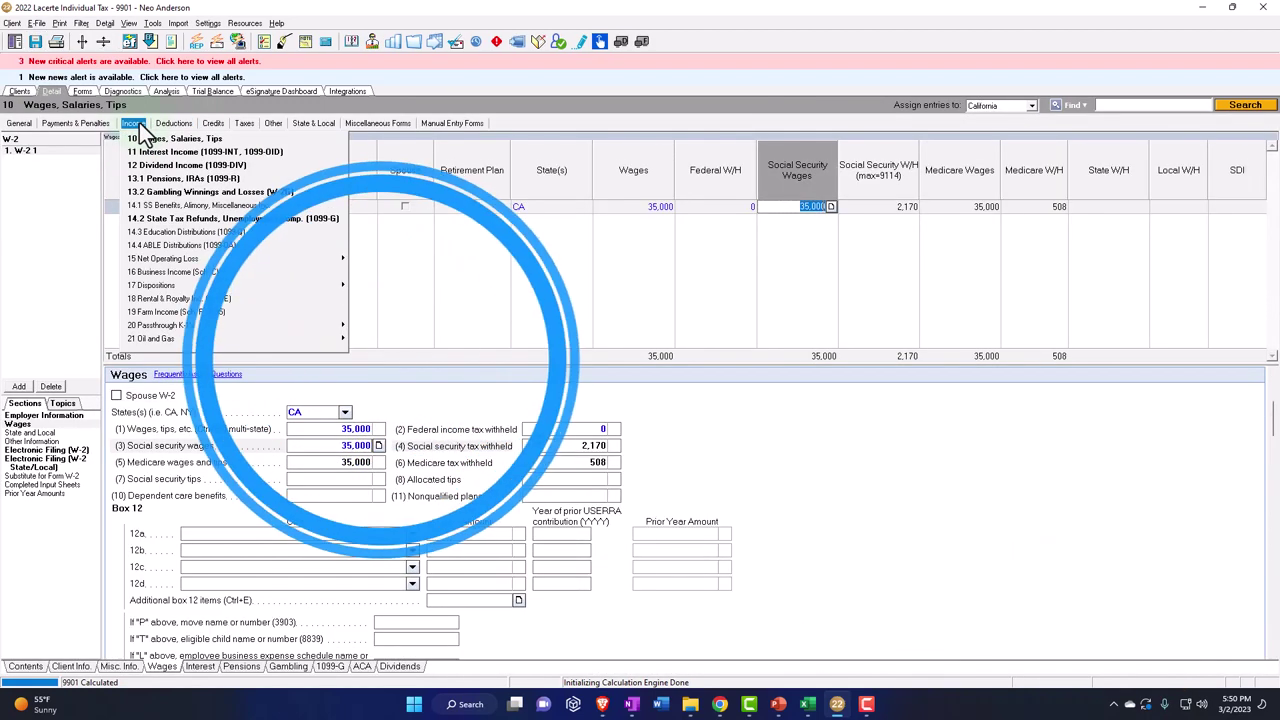
pyautogui.click(165, 158)
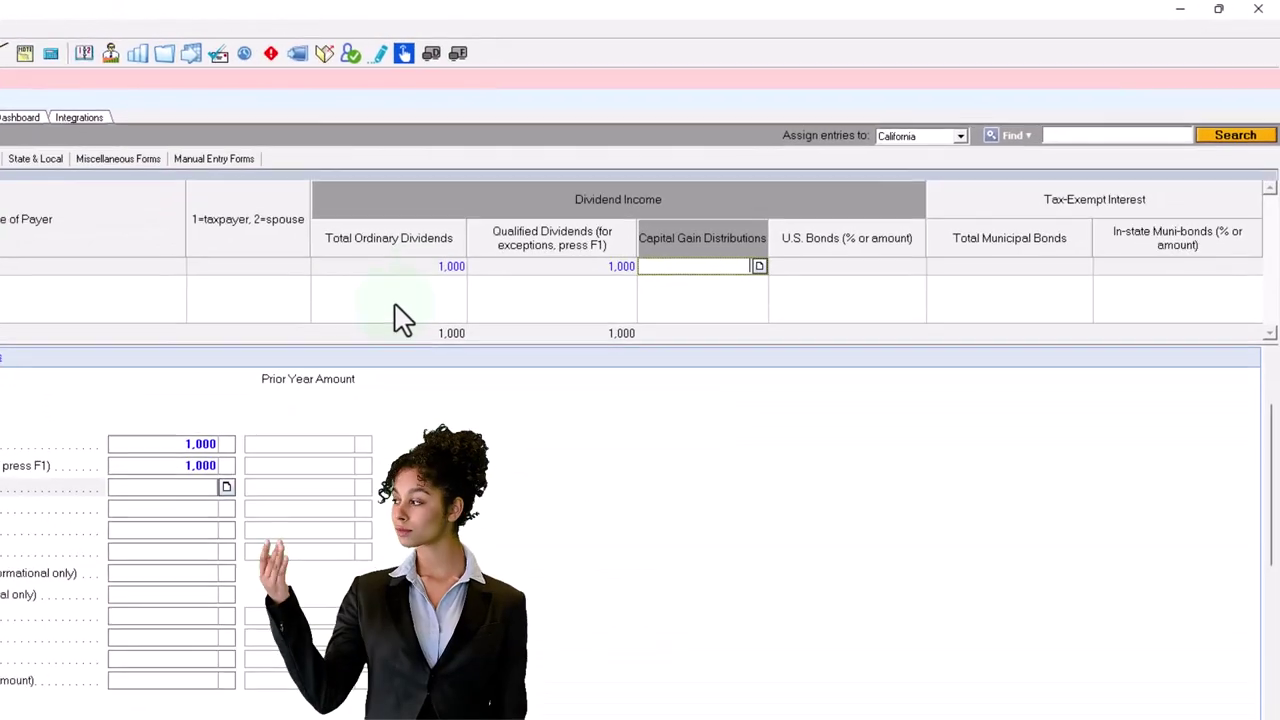
pyautogui.click(425, 268)
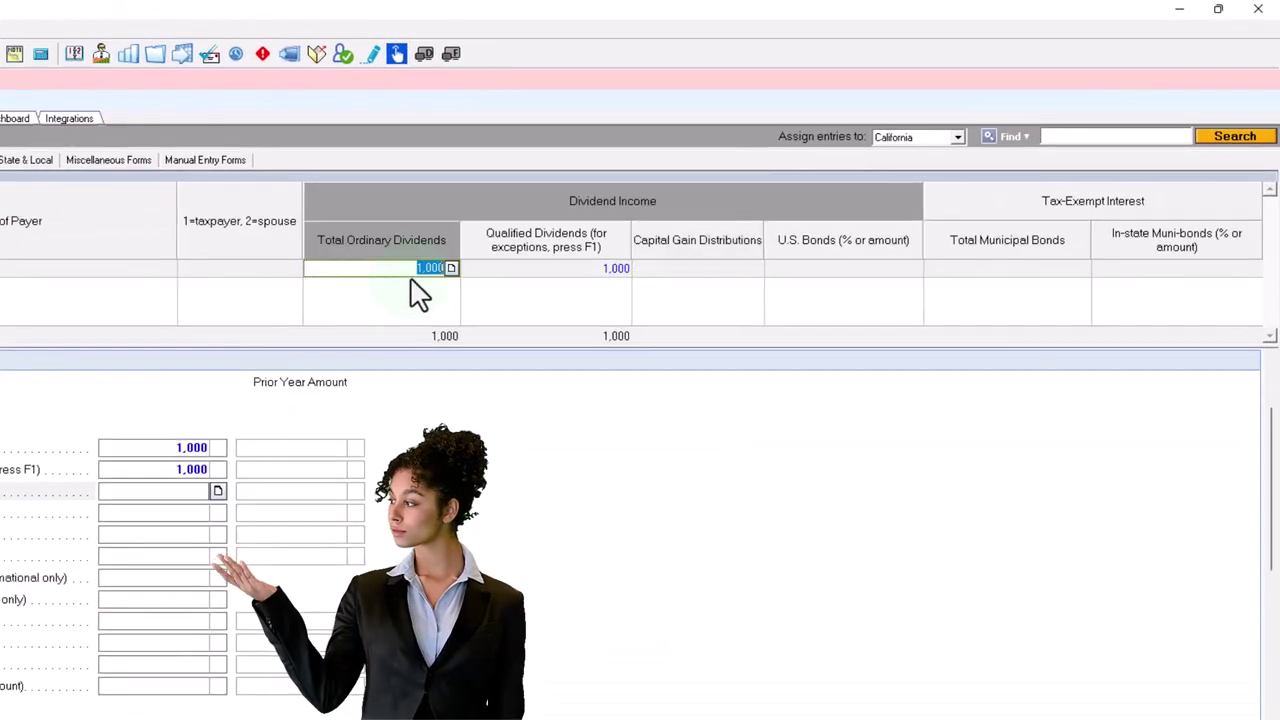
pyautogui.press('Tab')
pyautogui.press('Delete')
pyautogui.press('Tab')
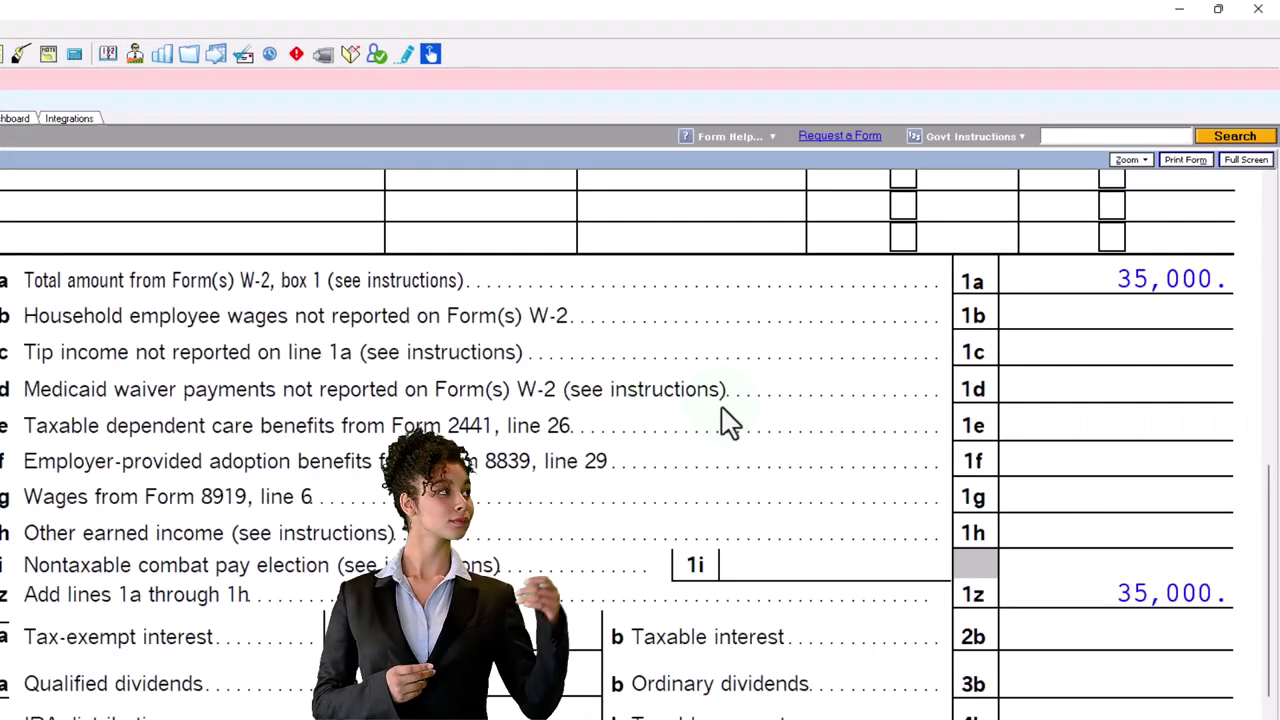
pyautogui.scroll(-2, 737, 437)
pyautogui.scroll(-2, 810, 407)
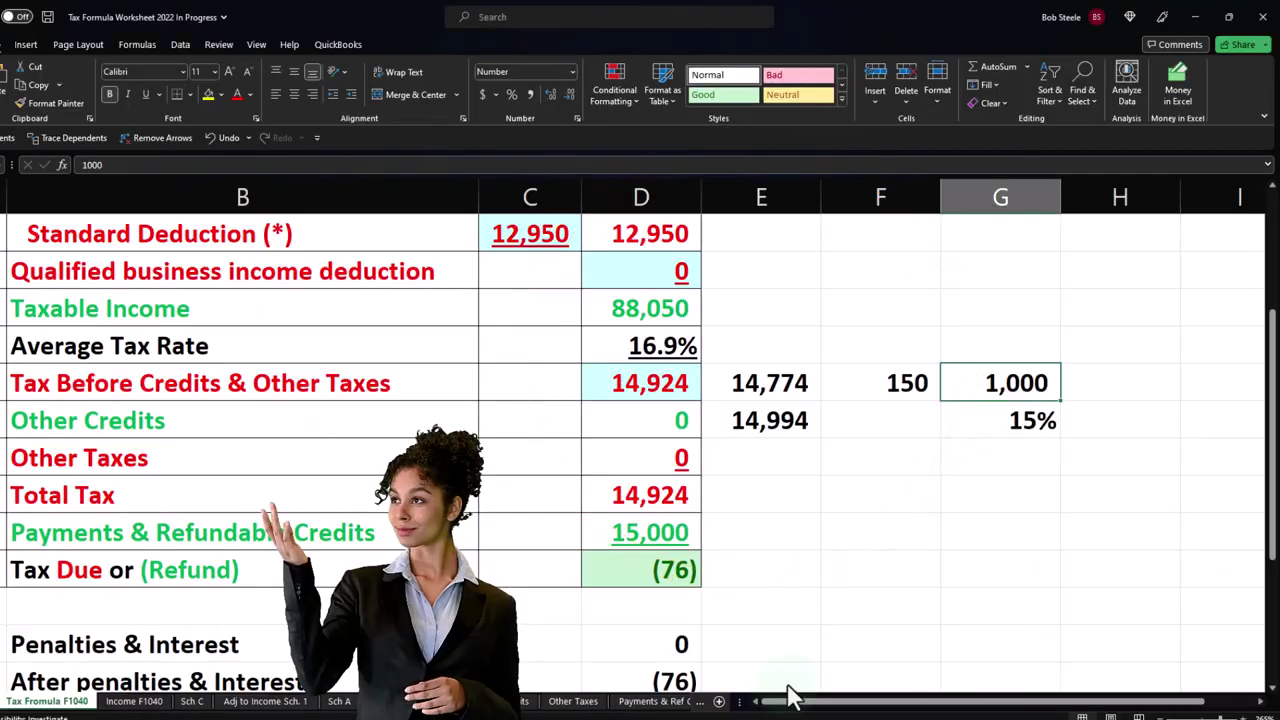
# - In Excel, set W-2 Employer 1 on the Income F1040 sheet to 35000 and return to the tax formula sheet
pyautogui.scroll(2, 598, 397)
pyautogui.click(132, 702)
pyautogui.write('35000')
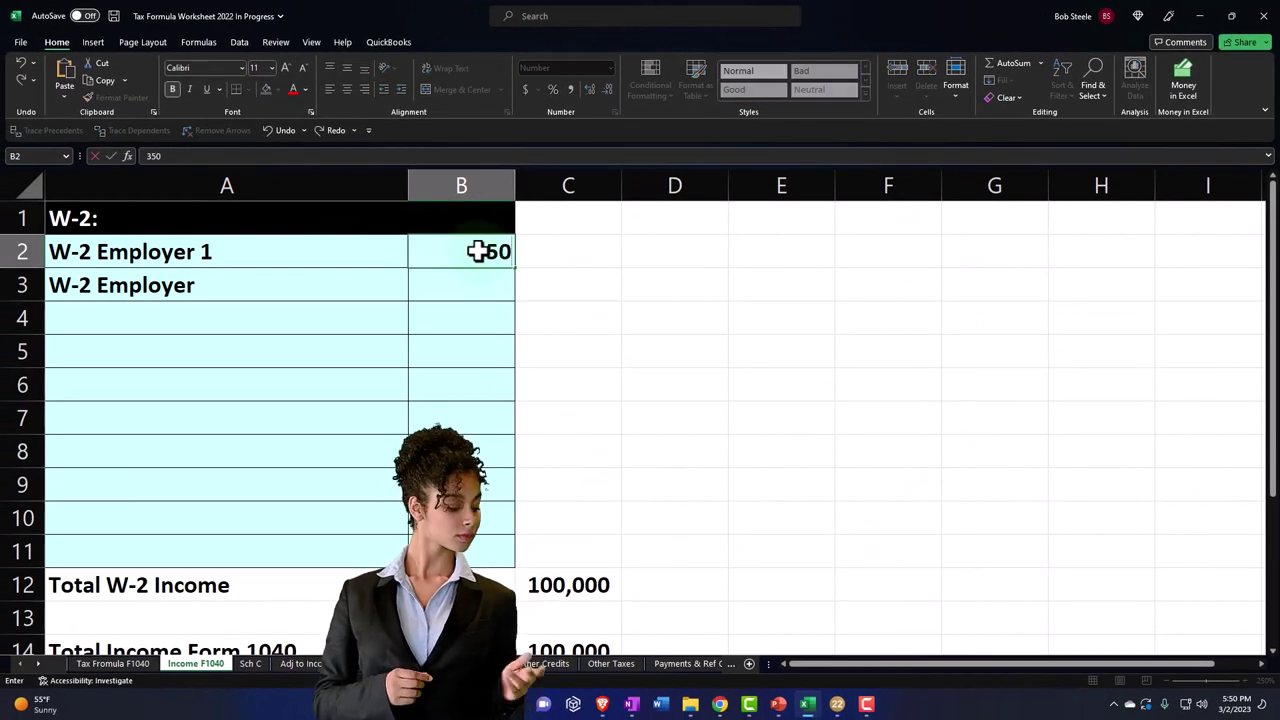
pyautogui.press('Return')
pyautogui.click(133, 670)
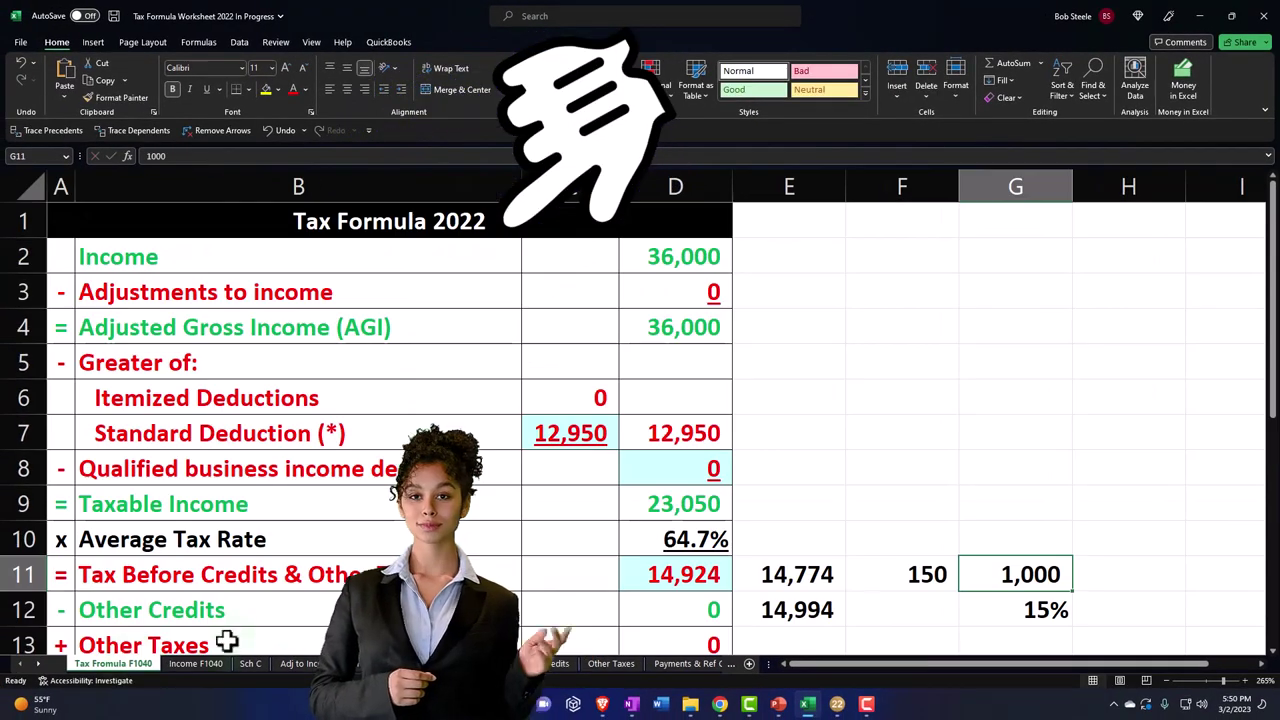
# - Compare the standard deduction and taxable income on the tax formula sheet with Form 1040 line 15 in Lacerte
pyautogui.click(571, 434)
pyautogui.scroll(-1, 570, 435)
pyautogui.scroll(-1, 571, 434)
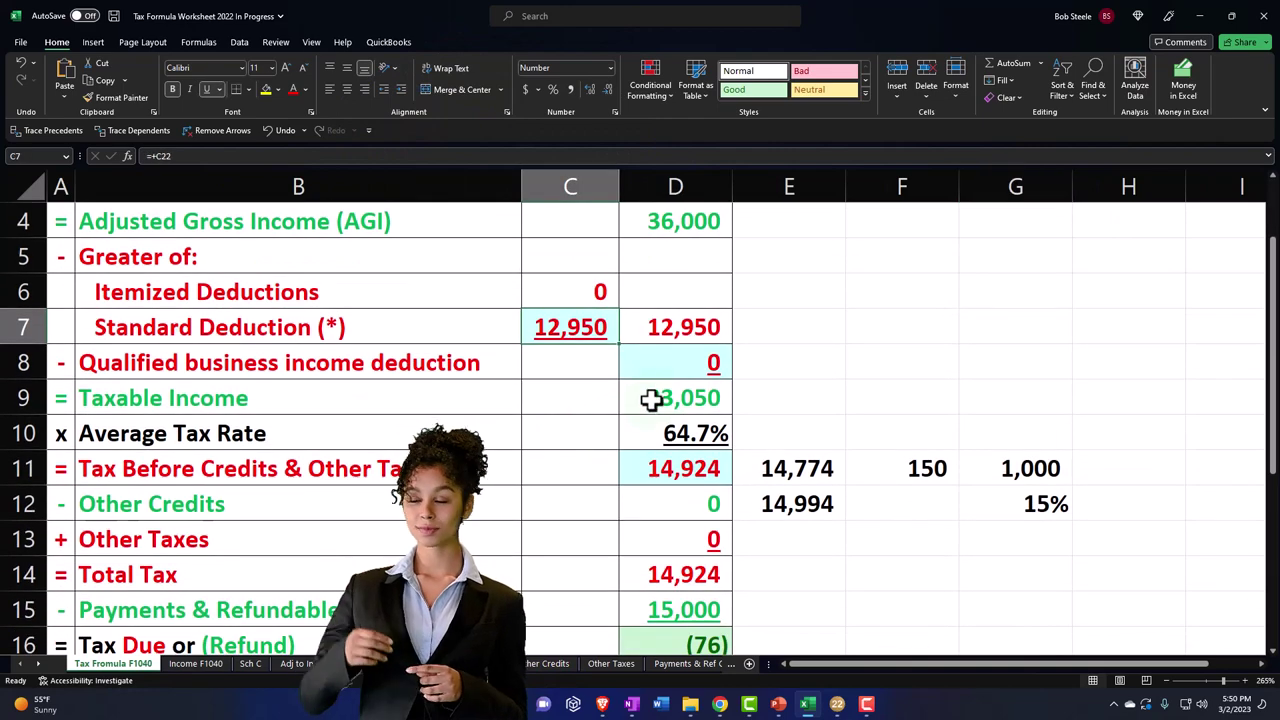
pyautogui.click(672, 395)
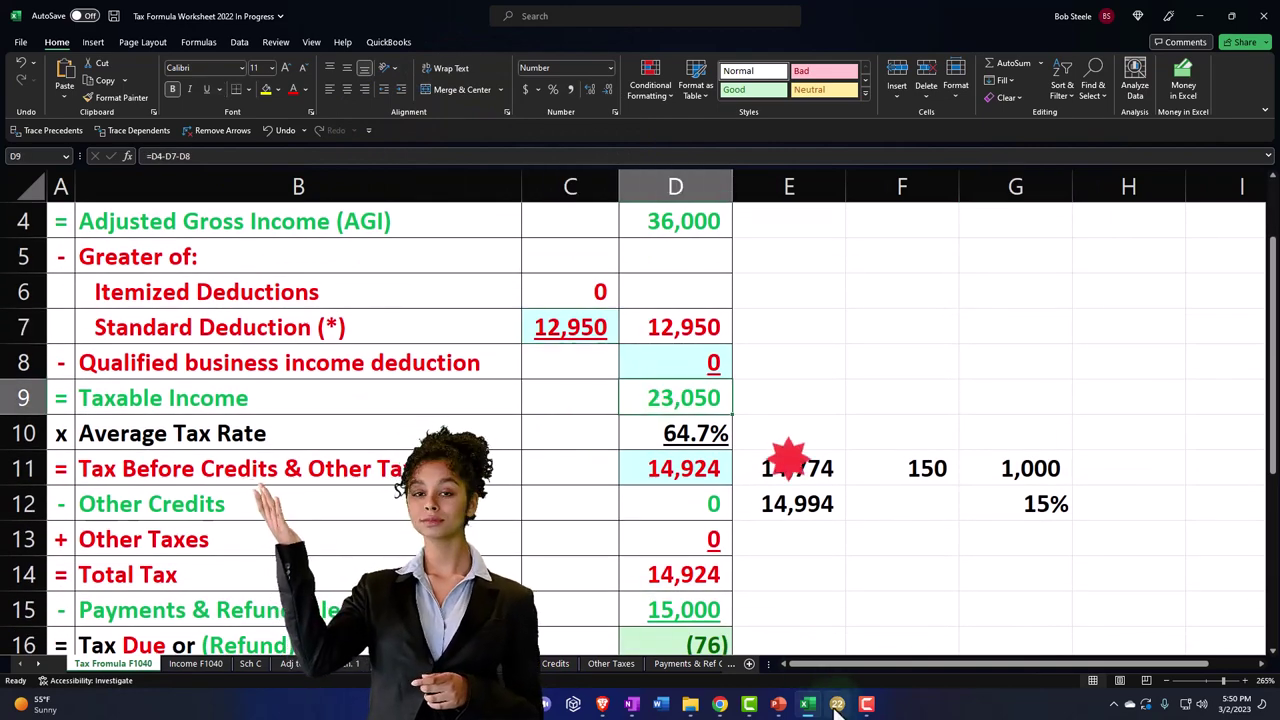
pyautogui.hotkey('alt', 'Tab')
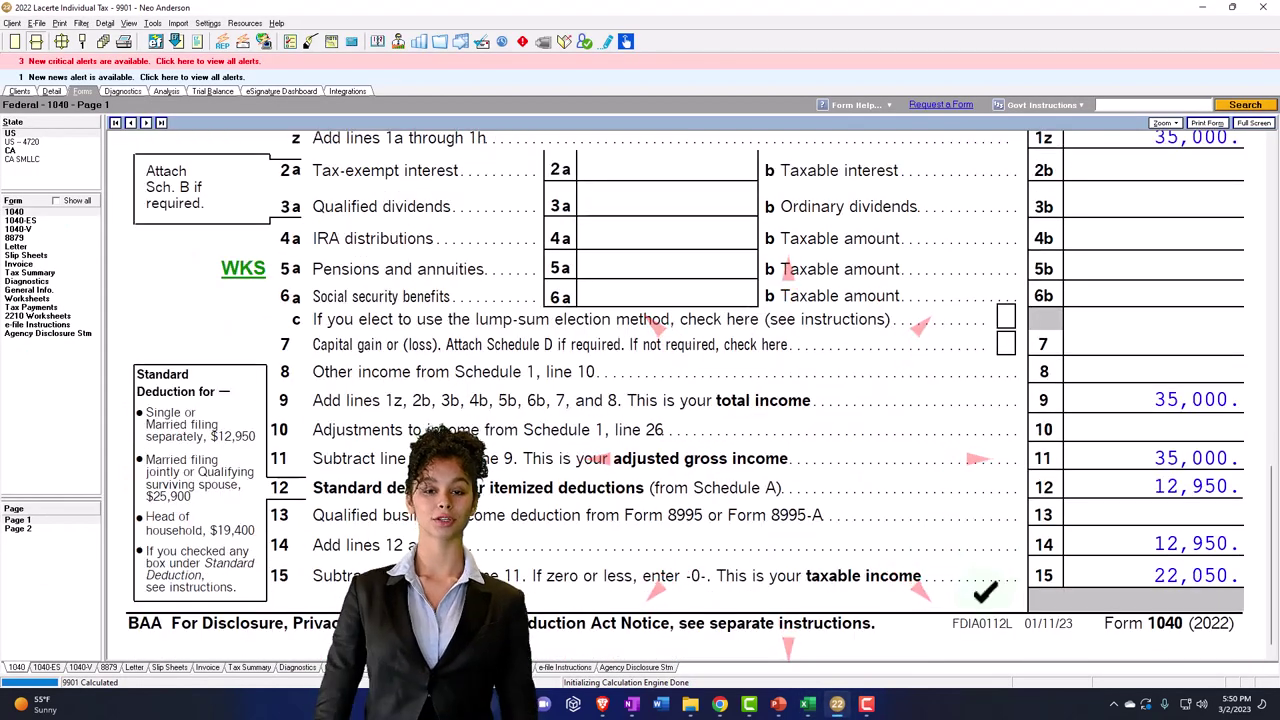
pyautogui.click(809, 705)
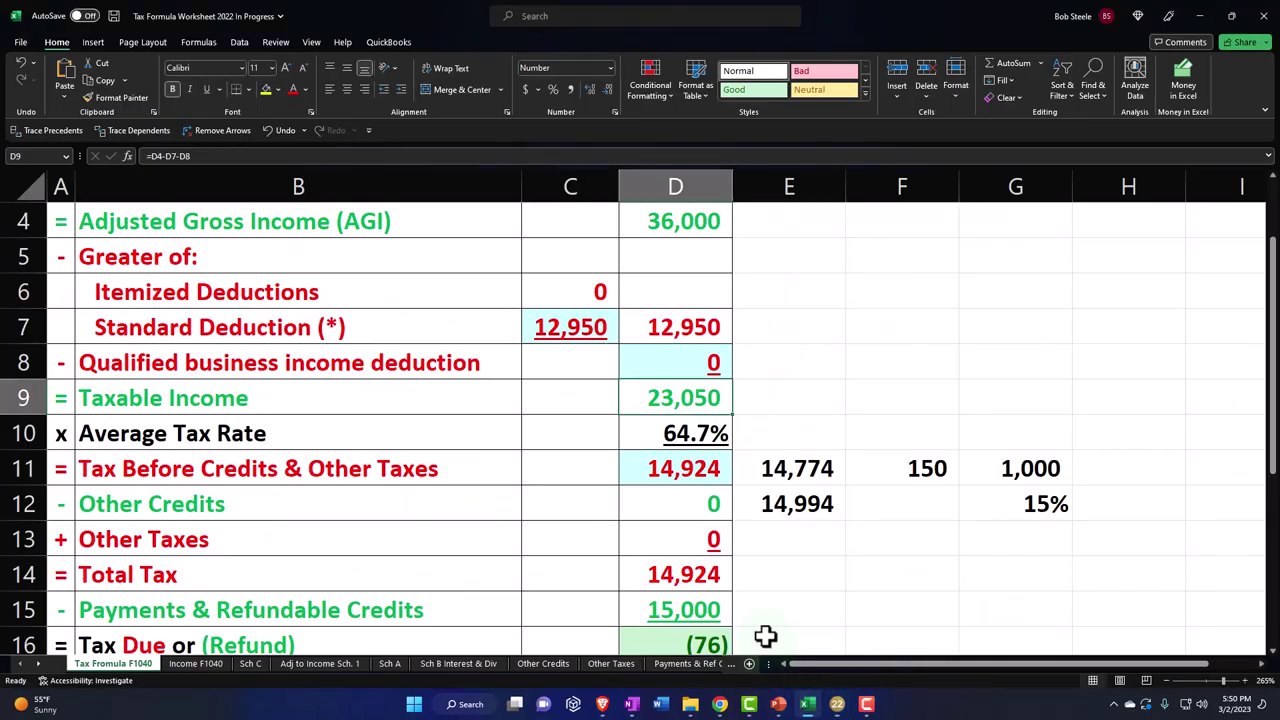
pyautogui.scroll(1, 691, 450)
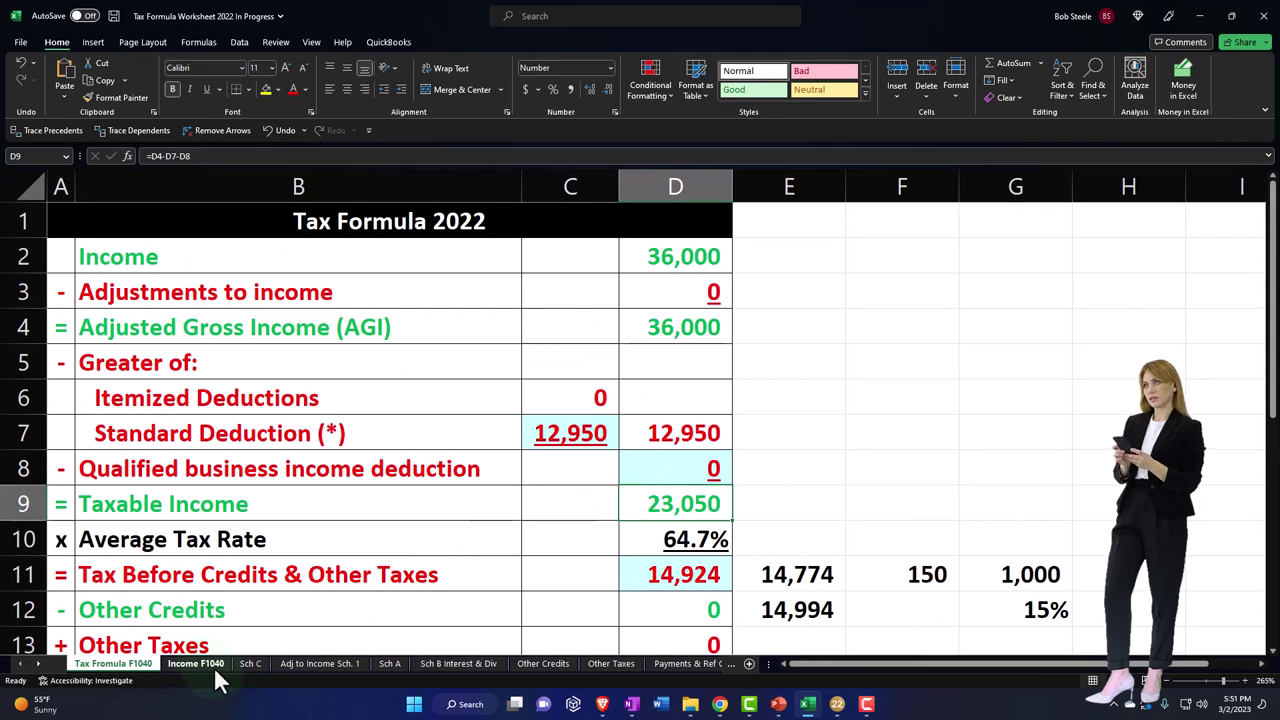
# - Set the Corp 1 dividends on the Sch B Interest & Div sheet to 0 and return to the tax formula sheet
pyautogui.click(458, 663)
pyautogui.scroll(4, 569, 494)
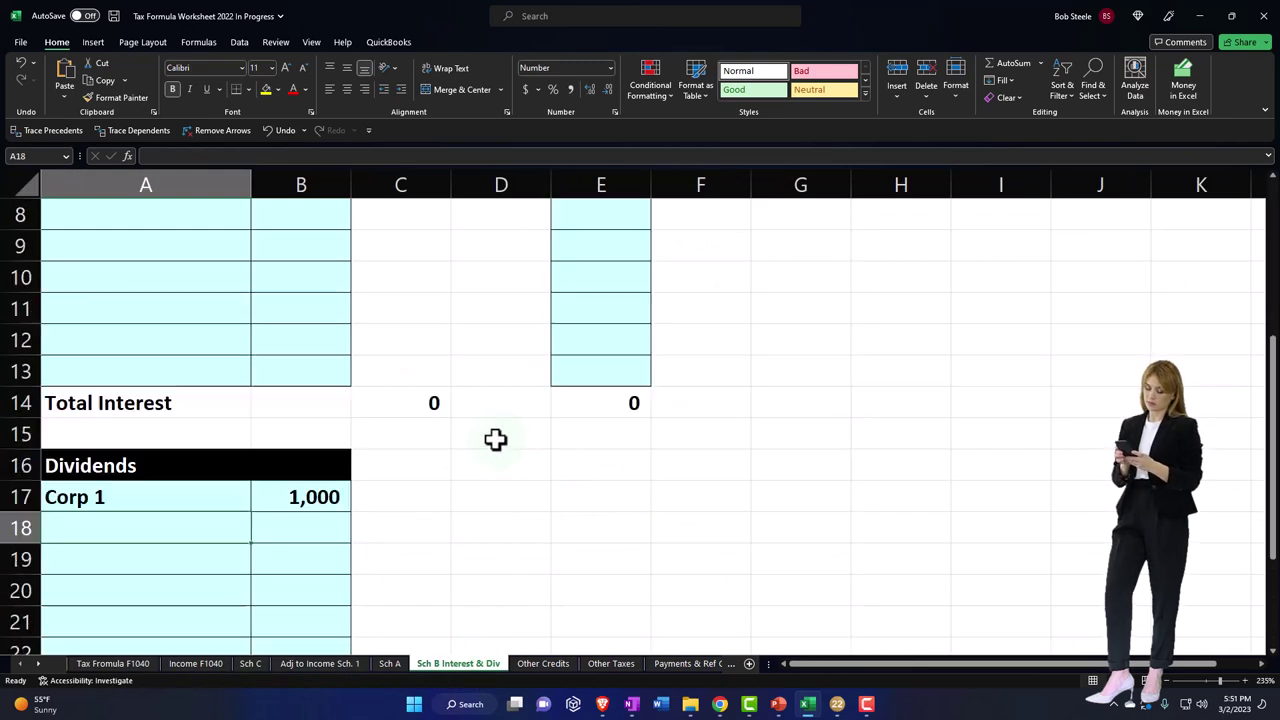
pyautogui.click(305, 480)
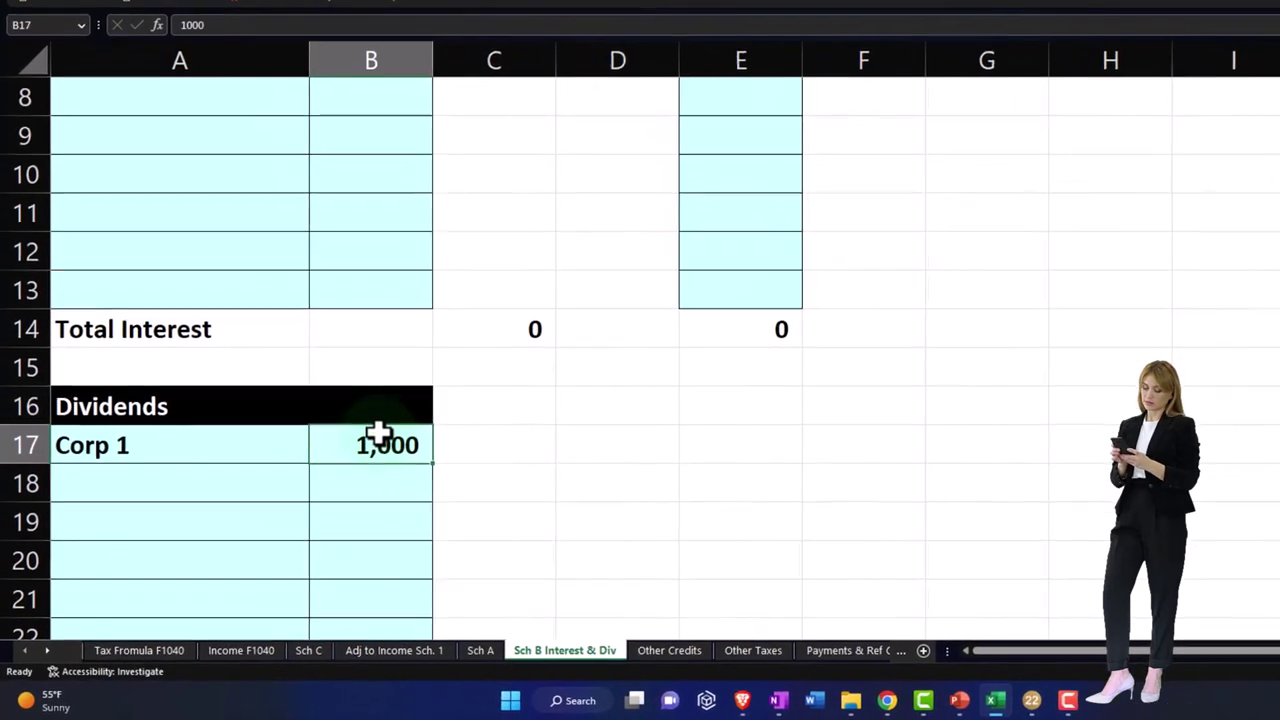
pyautogui.click(380, 432)
pyautogui.write('0')
pyautogui.press('Return')
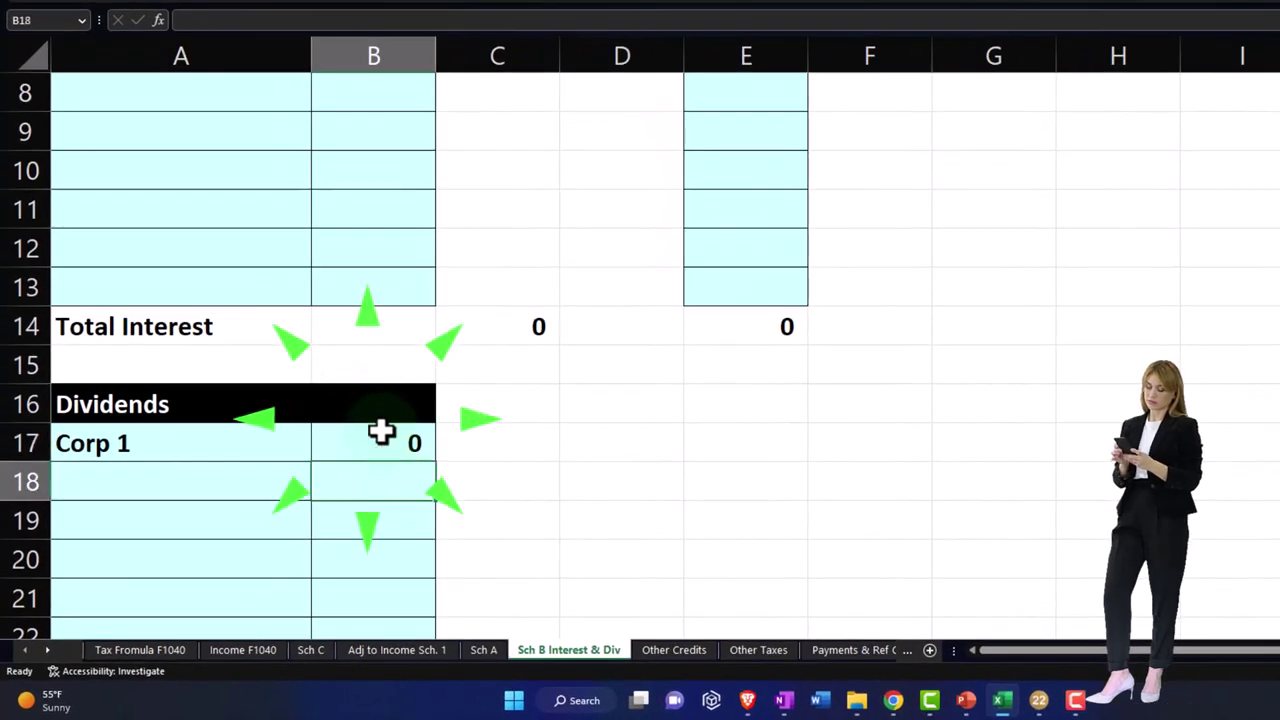
pyautogui.click(127, 648)
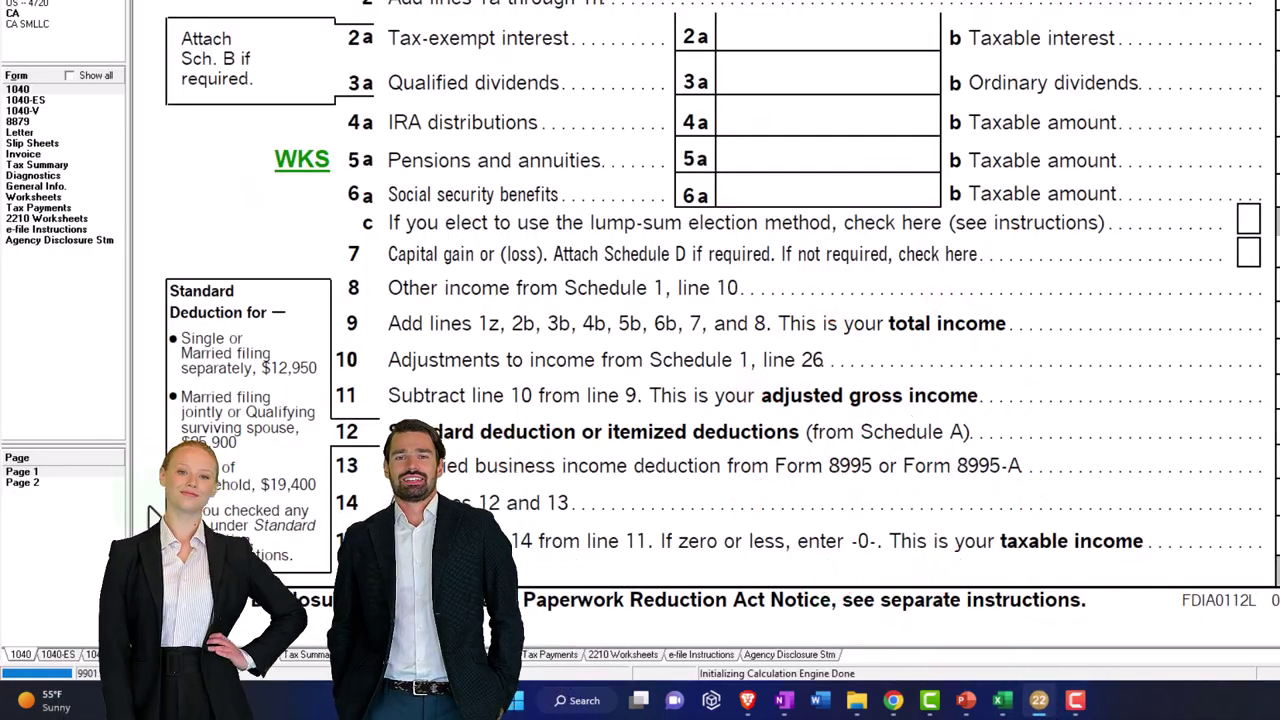
# - Check line 16 on Form 1040 page 2 in Lacerte and set Excel cell D11 to 2444
pyautogui.click(22, 482)
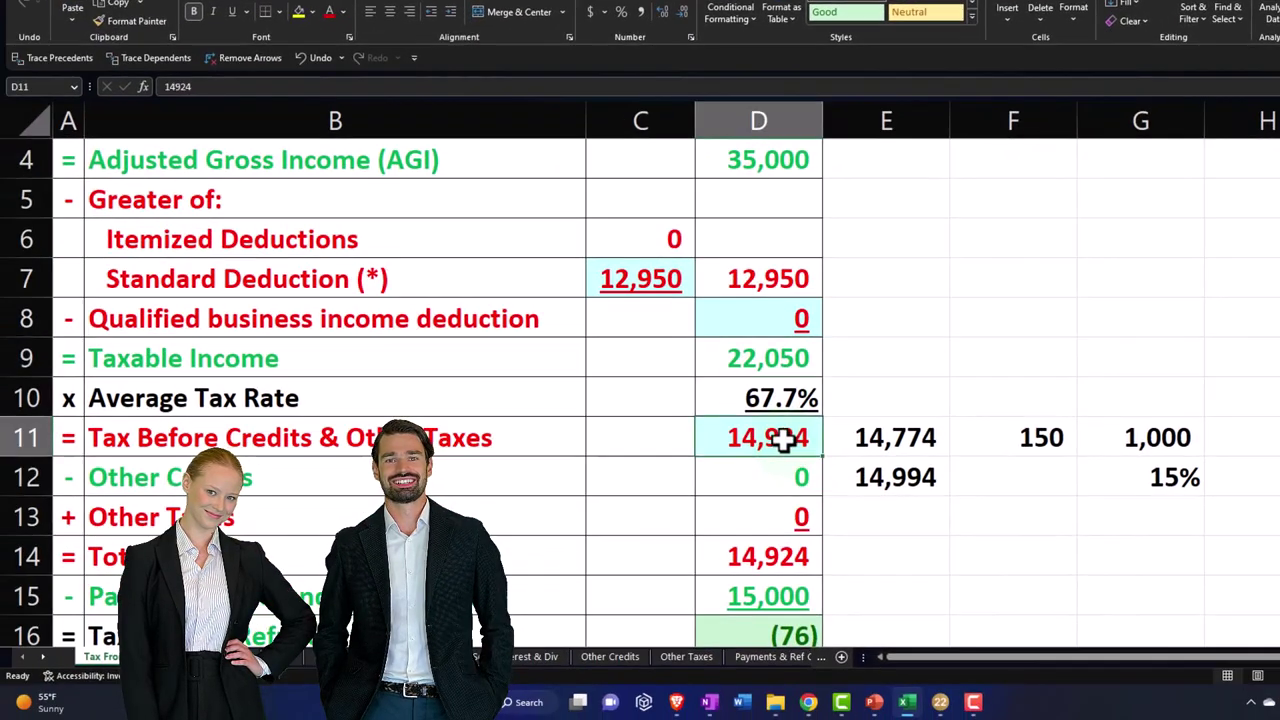
pyautogui.write('2444')
pyautogui.press('Return')
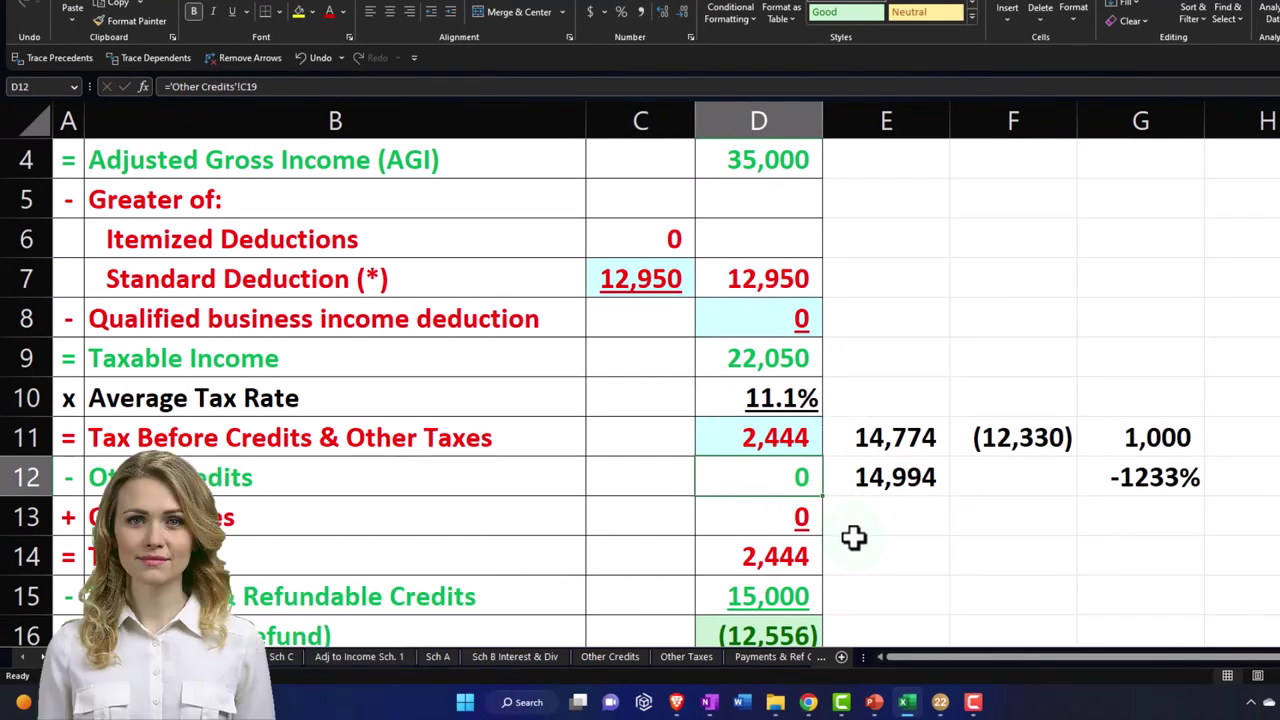
# - In Lacerte's Dividend Income (1099-DIV) entry, set Corp 1's total ordinary dividends to 1,000
pyautogui.click(940, 703)
pyautogui.click(58, 14)
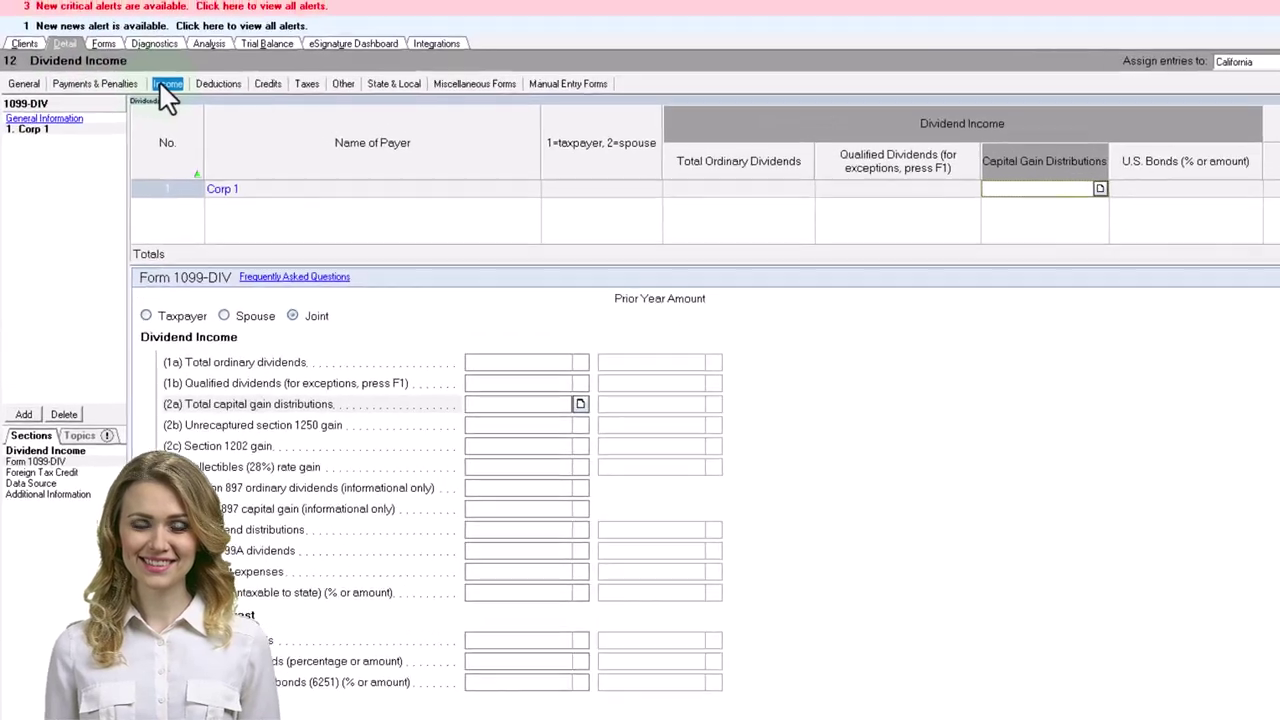
pyautogui.click(148, 49)
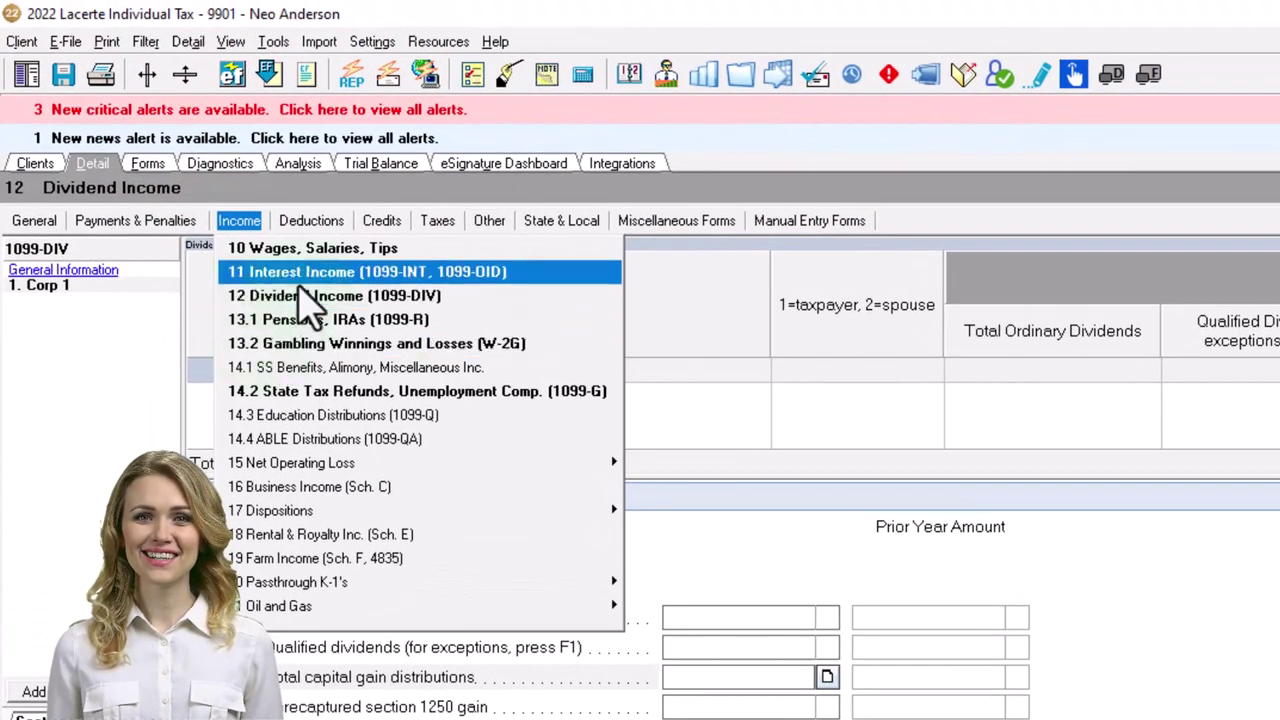
pyautogui.click(280, 204)
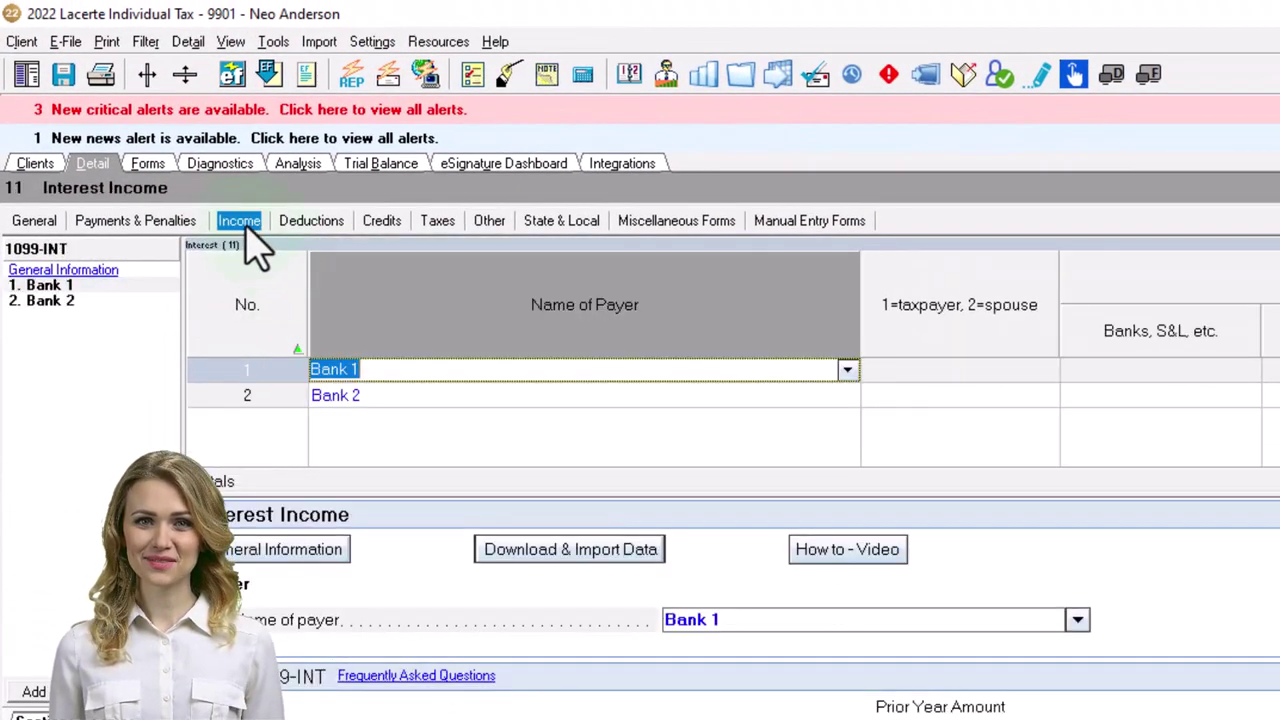
pyautogui.click(239, 220)
pyautogui.click(362, 298)
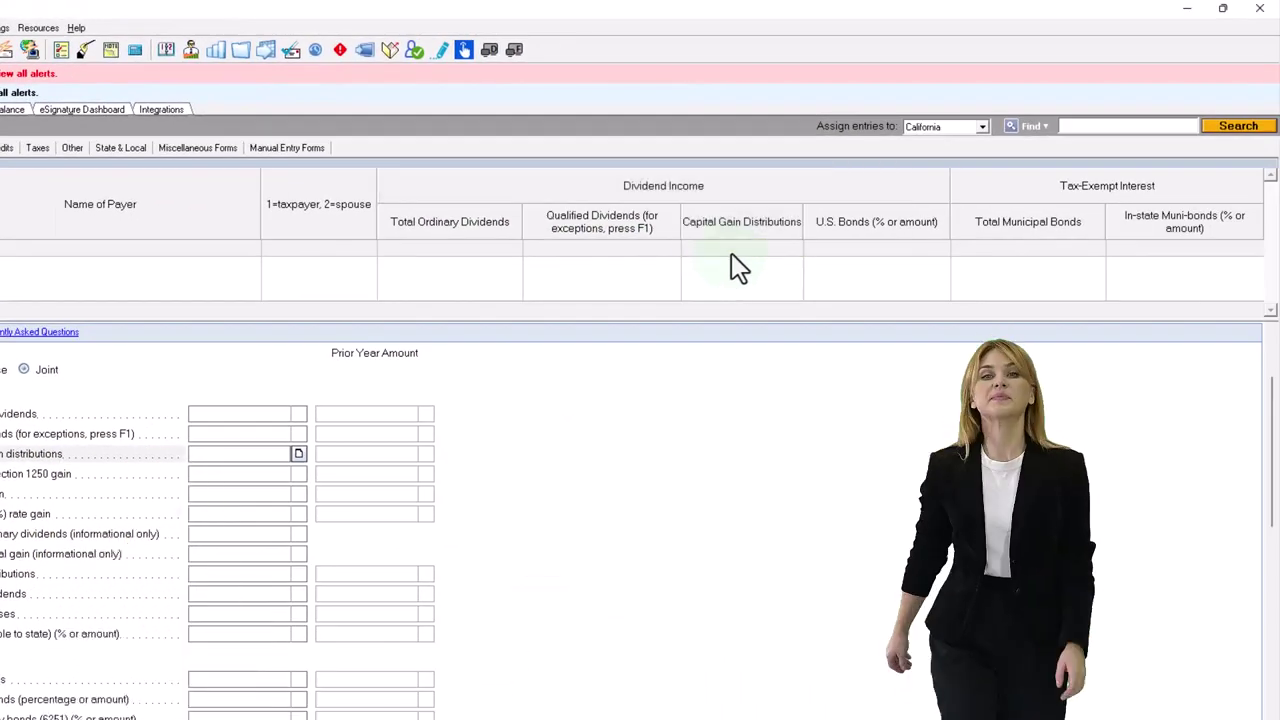
pyautogui.click(480, 248)
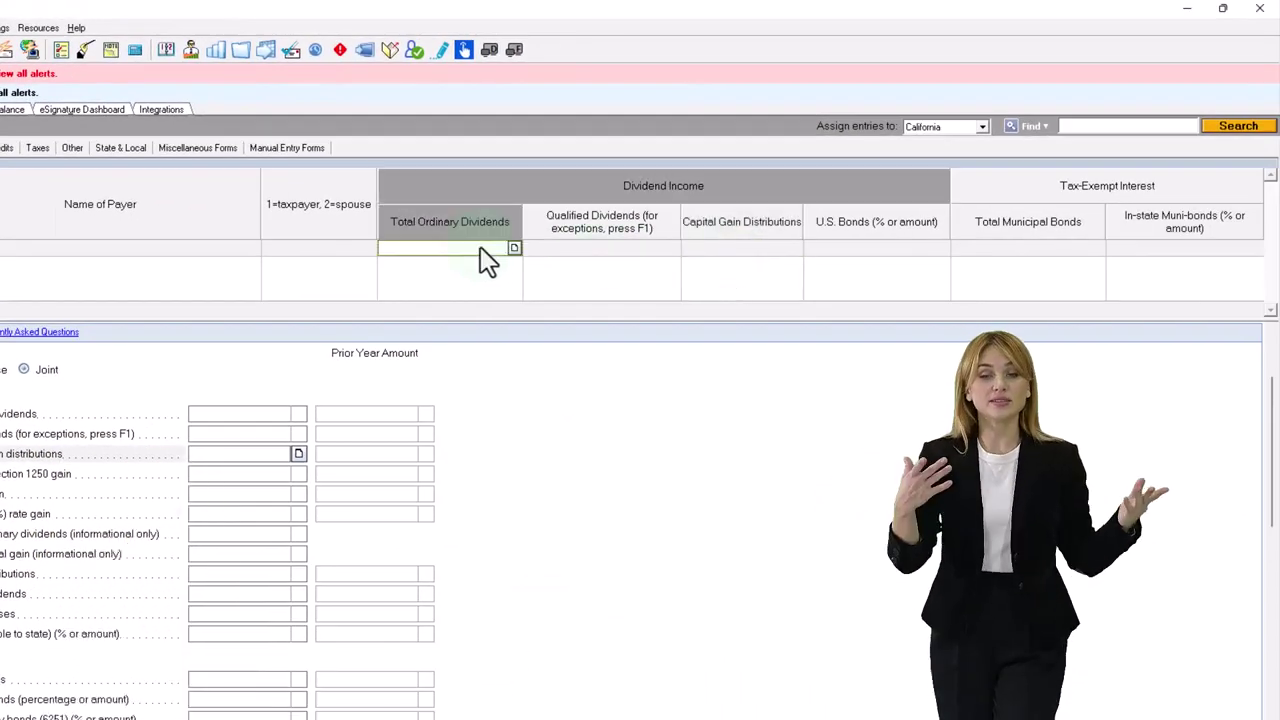
pyautogui.write('1000')
pyautogui.press('Tab')
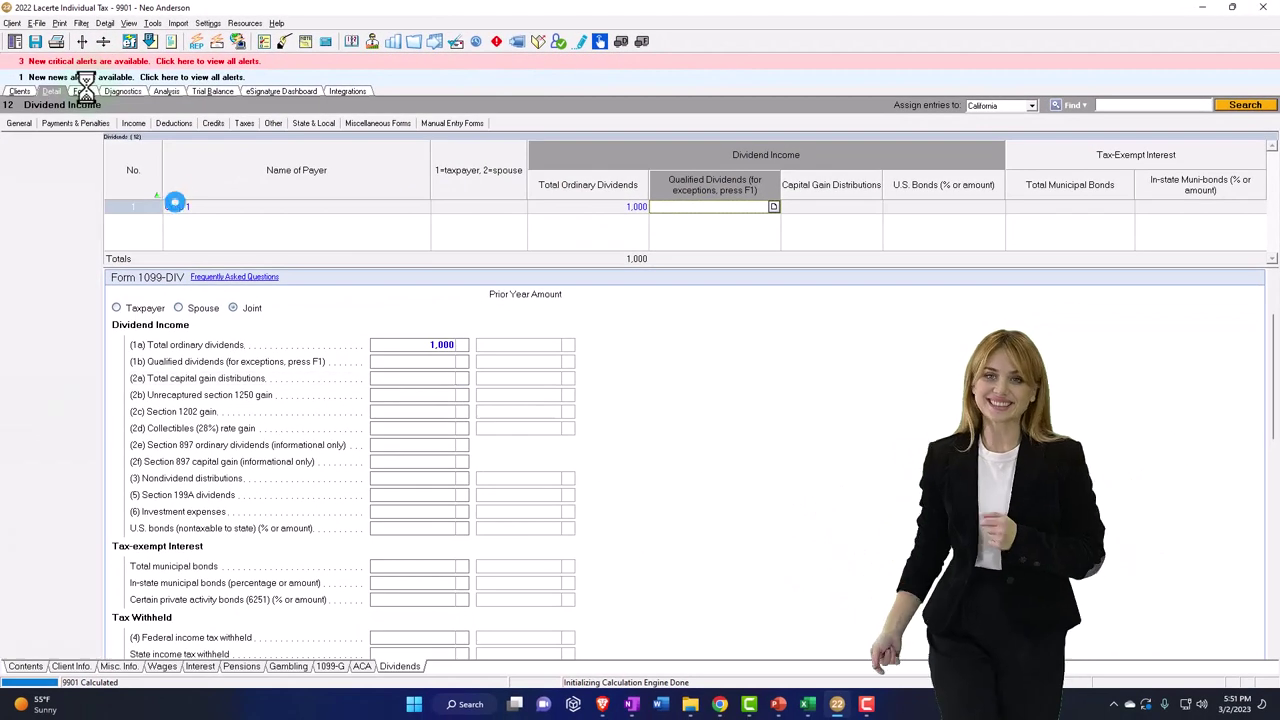
# - Review the tax on Form 1040 page 2, and the wages and ordinary dividends on page 1
pyautogui.click(83, 91)
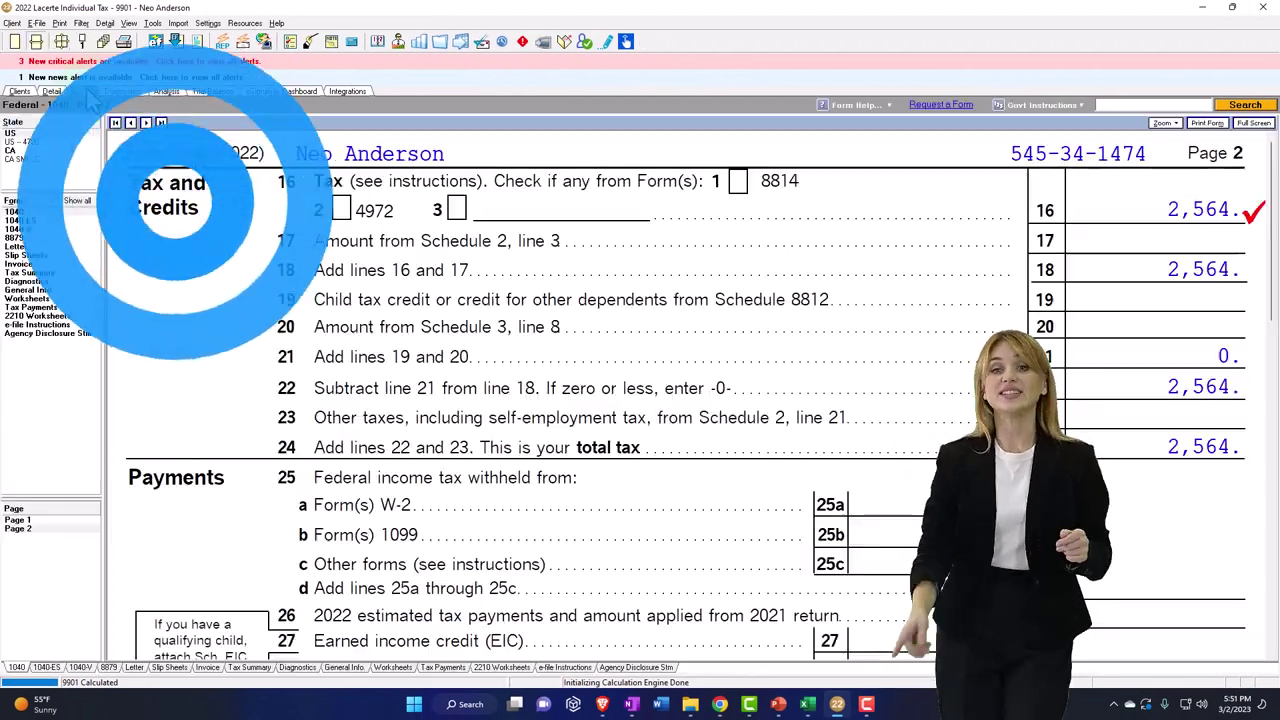
pyautogui.click(31, 520)
pyautogui.scroll(-3, 828, 480)
pyautogui.scroll(-5, 828, 475)
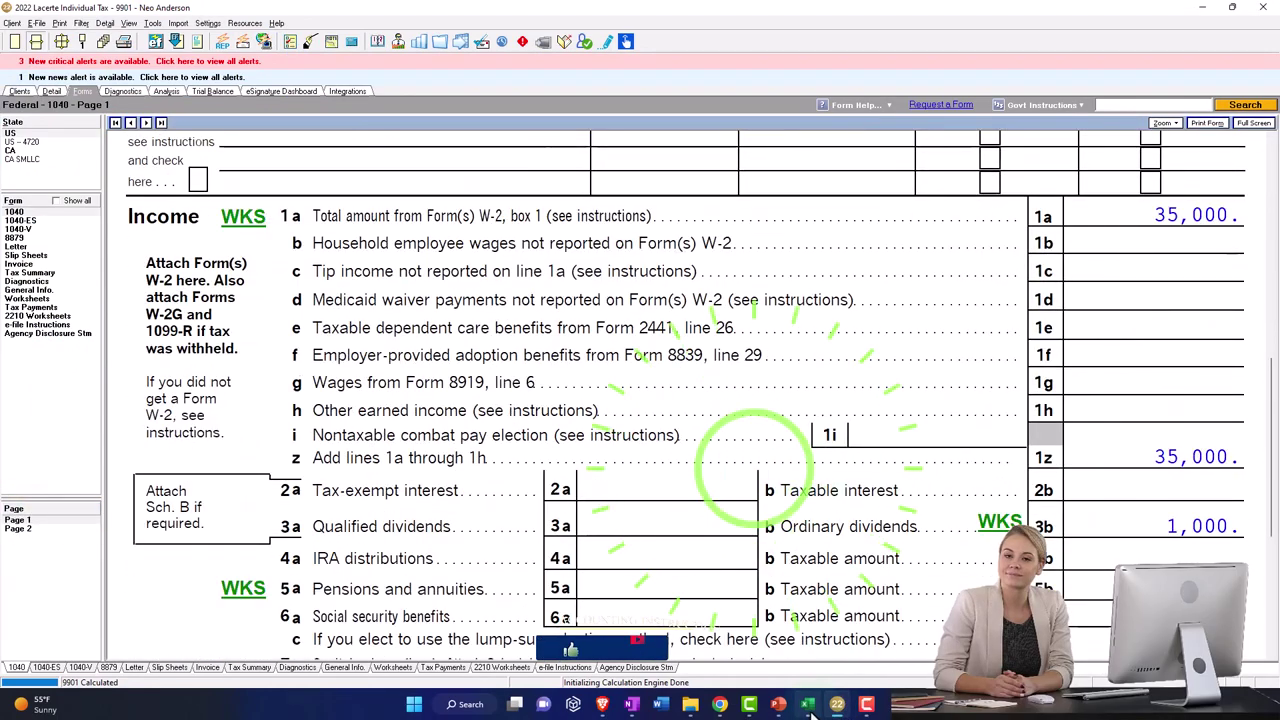
# - In Excel, set the Corp 1 dividends on the Sch B Interest & Div sheet to 1000 and return to the tax formula sheet
pyautogui.click(808, 704)
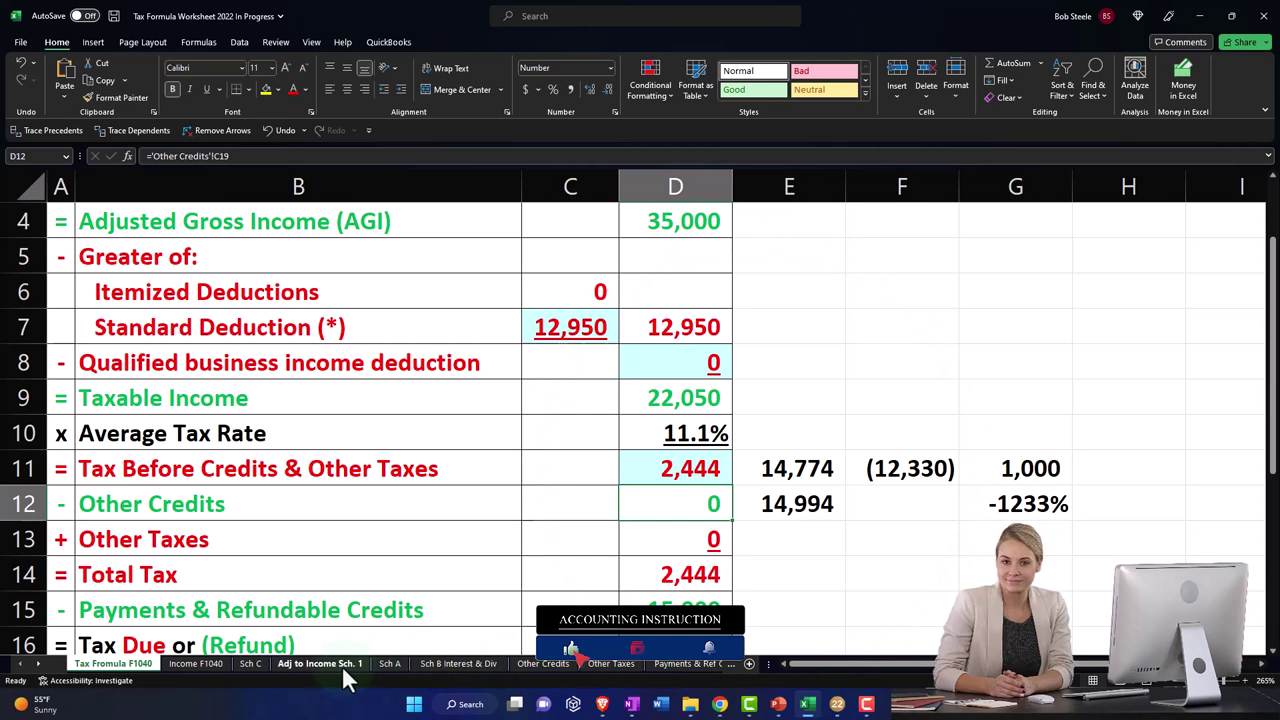
pyautogui.click(440, 665)
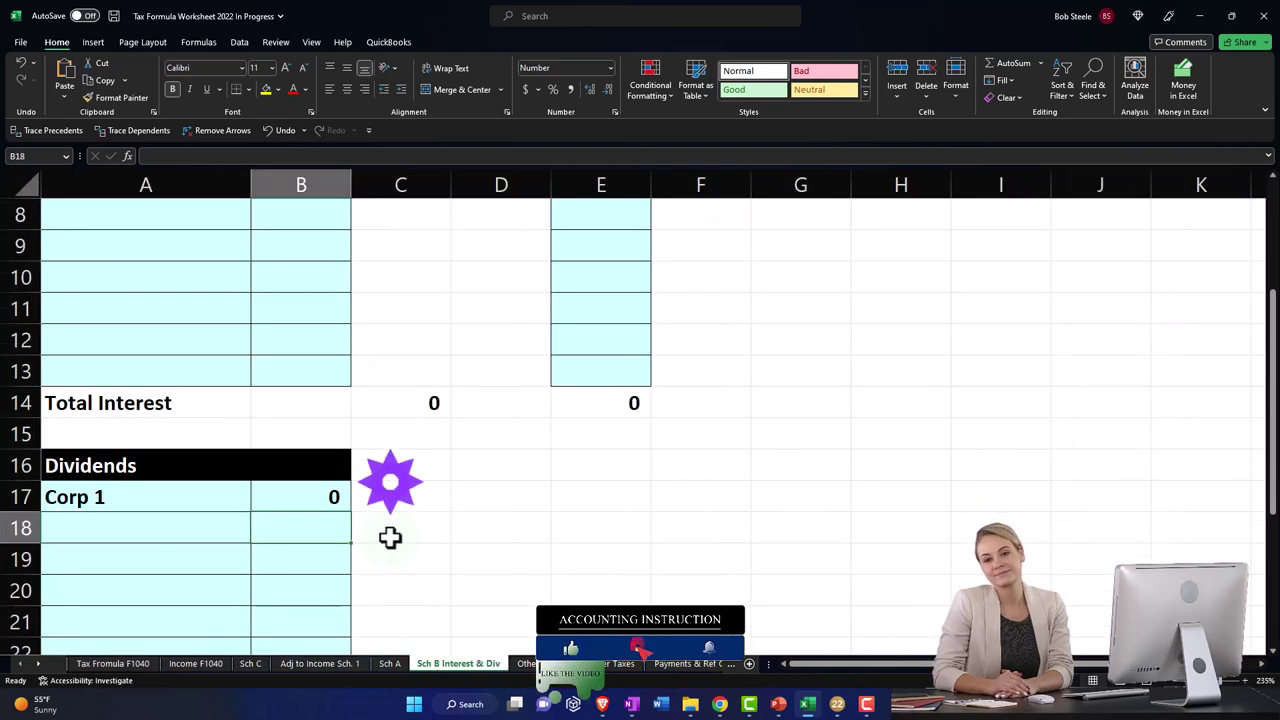
pyautogui.write('1000')
pyautogui.press('Return')
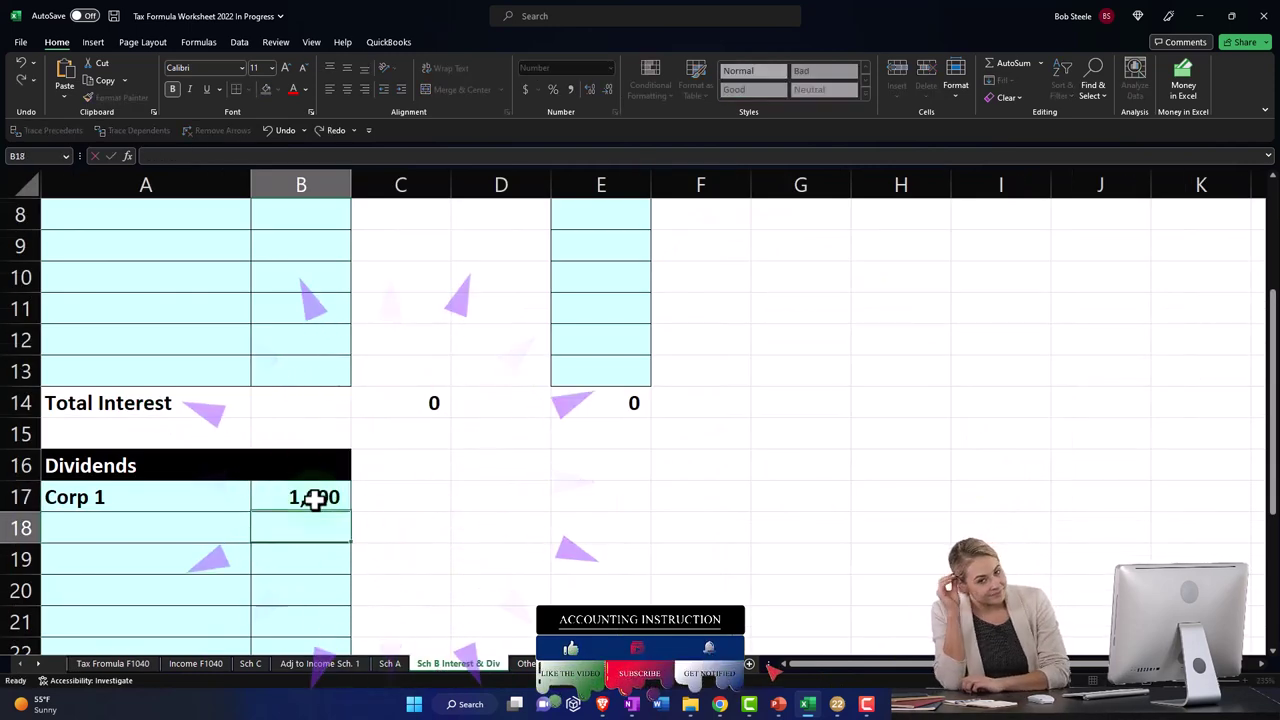
pyautogui.click(113, 664)
# - Compare total and taxable income in Excel's tax formula with Form 1040 page 1 in Lacerte, and check the page 2 tax
pyautogui.scroll(1, 566, 421)
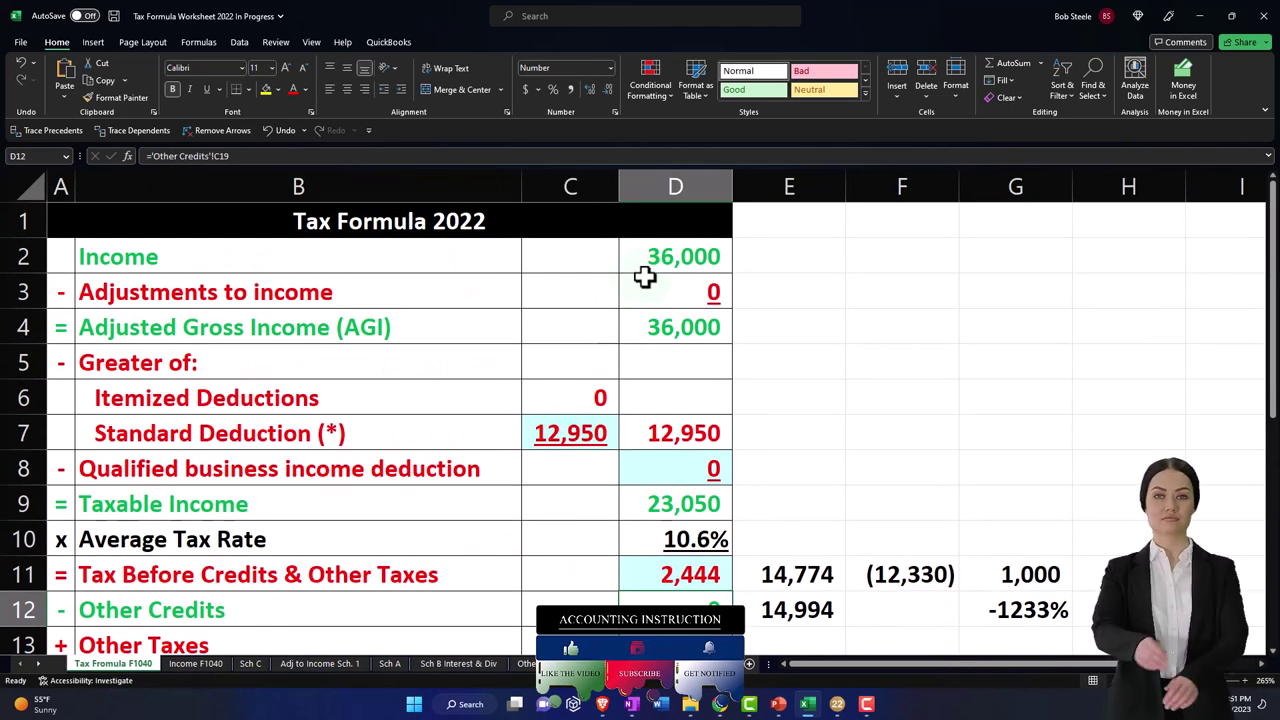
pyautogui.scroll(-1, 651, 421)
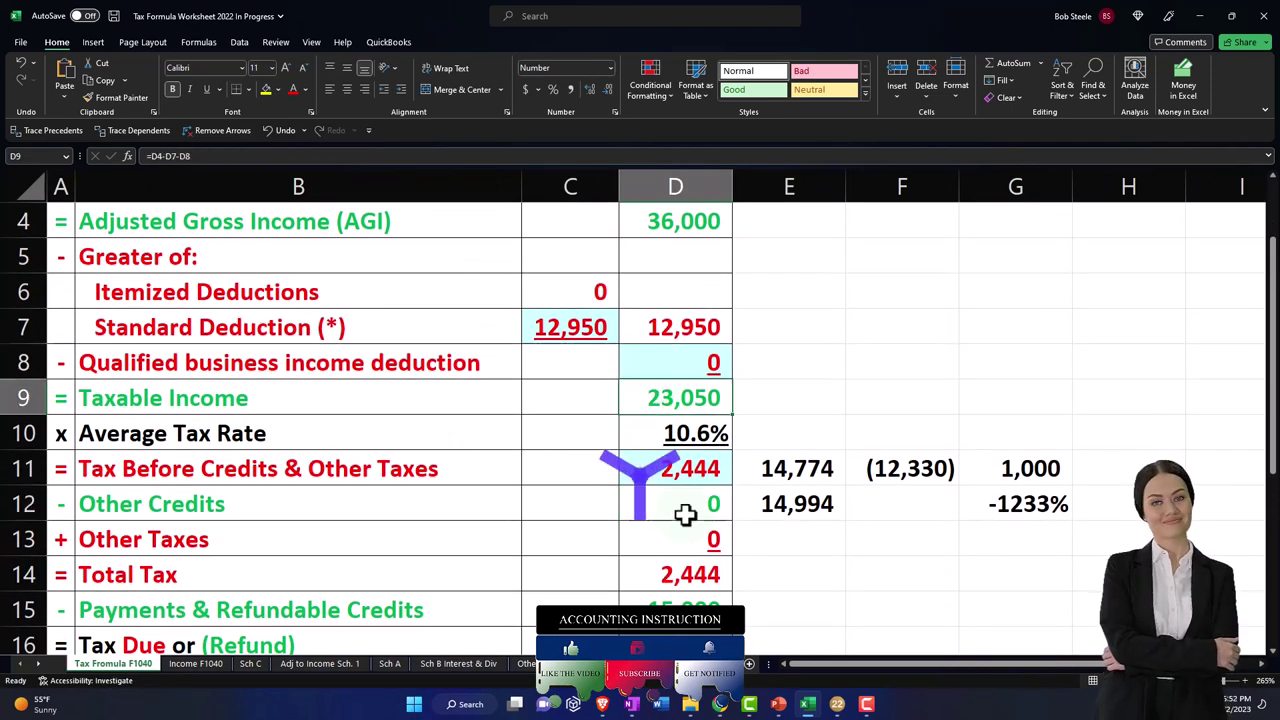
pyautogui.click(837, 704)
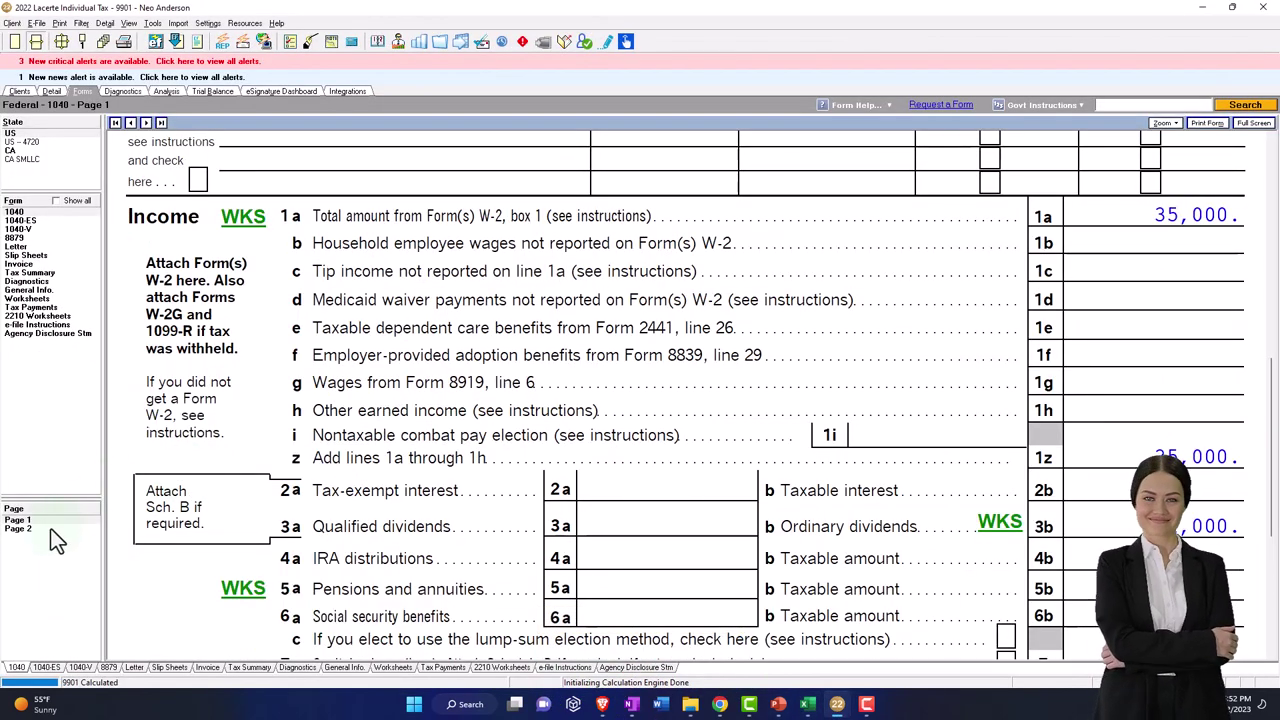
pyautogui.scroll(-5, 590, 443)
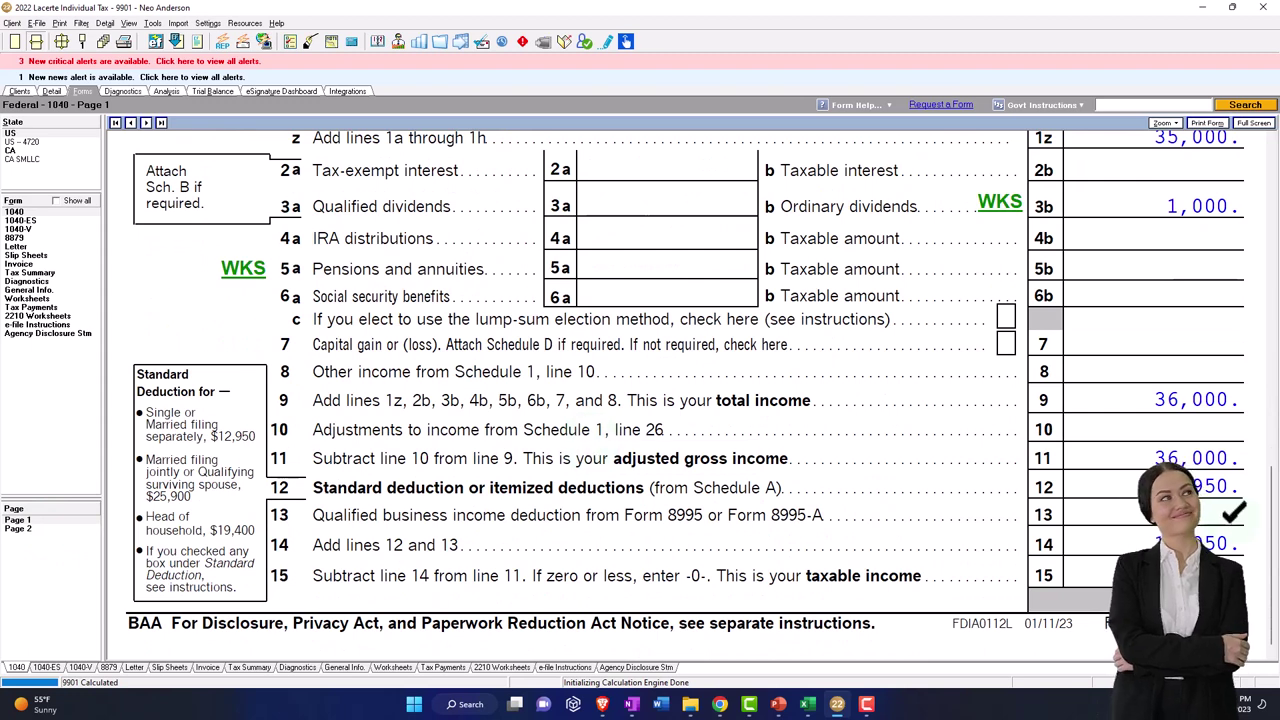
pyautogui.click(62, 528)
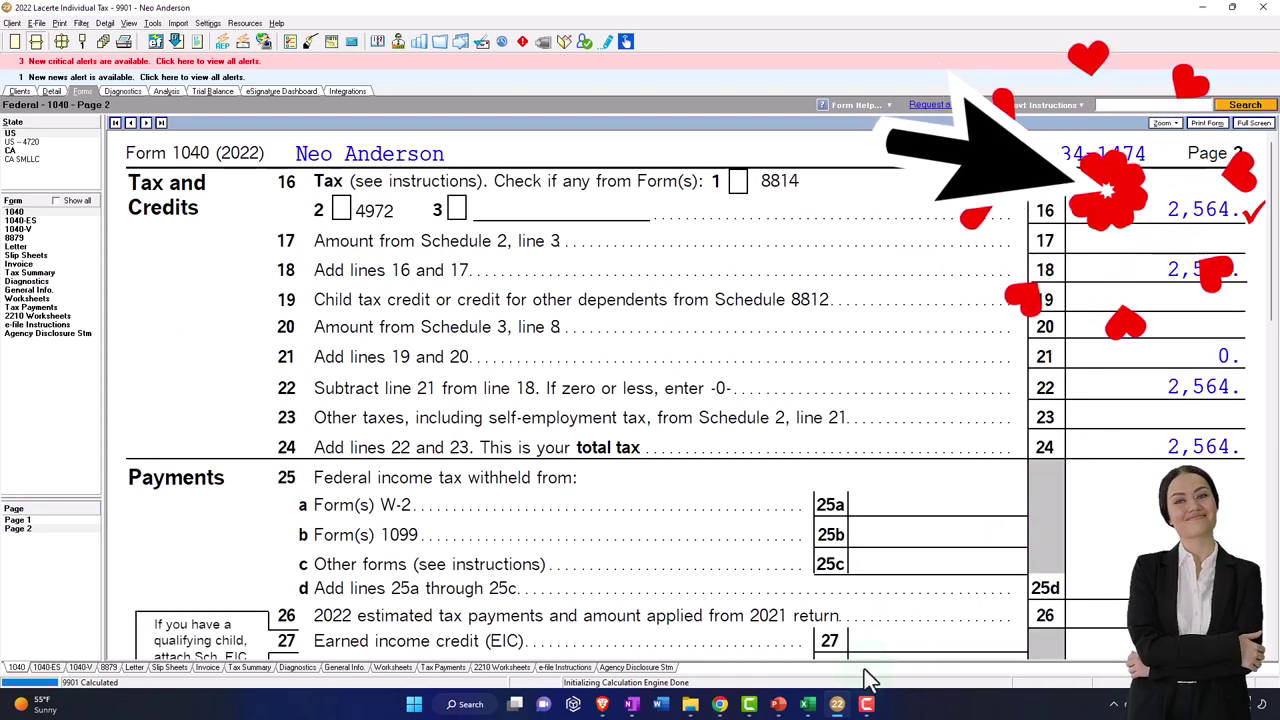
# - In Excel, set the comparison tax amount in cell E11 to 2444
pyautogui.click(810, 705)
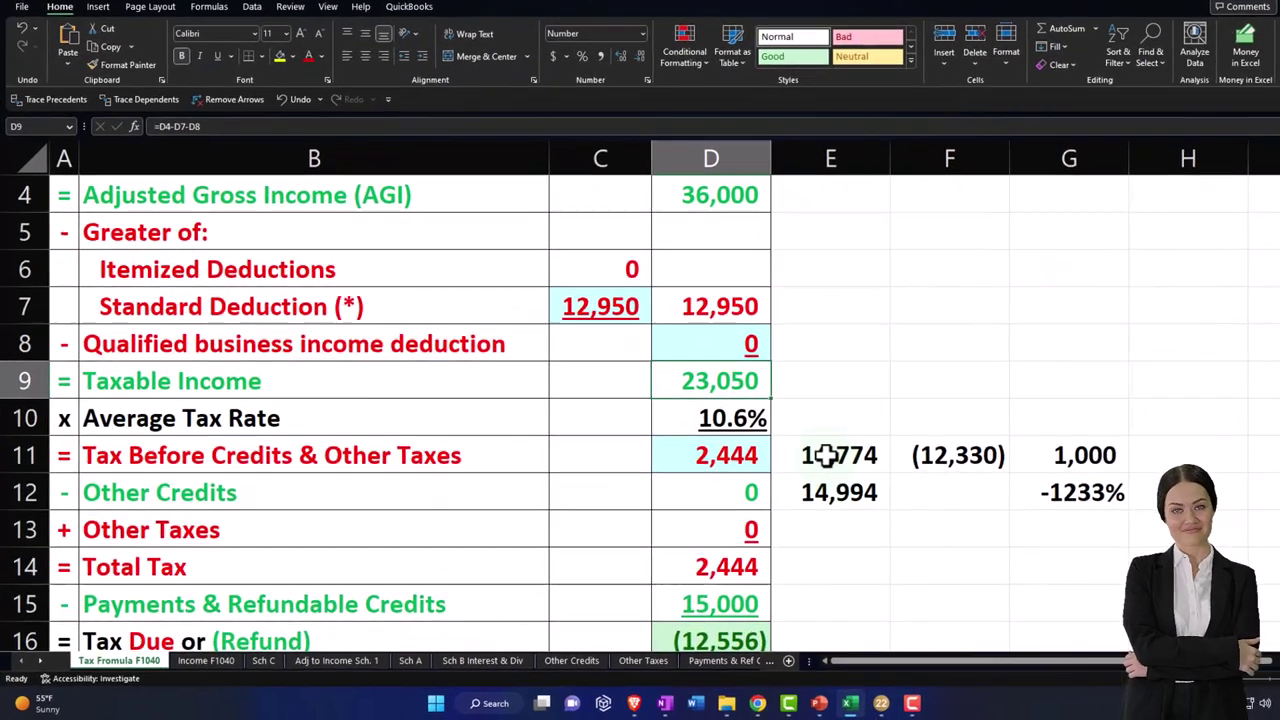
pyautogui.click(815, 466)
pyautogui.write('2444')
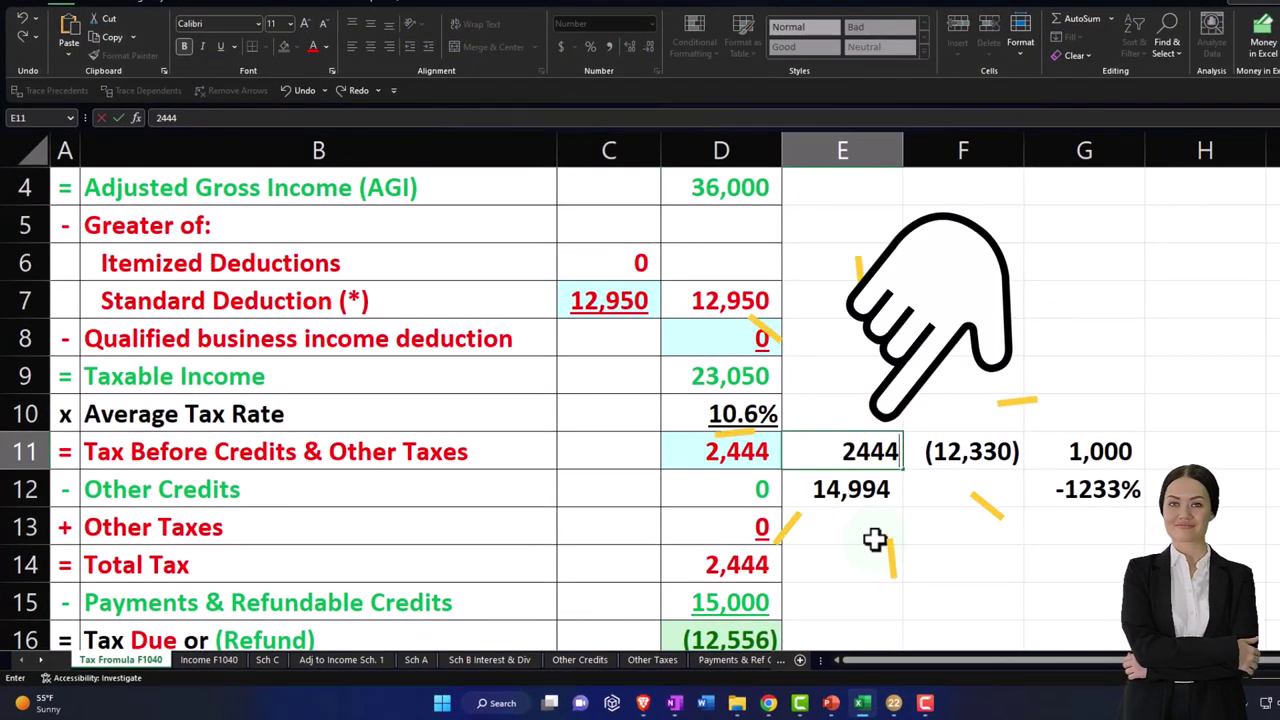
pyautogui.press('Left')
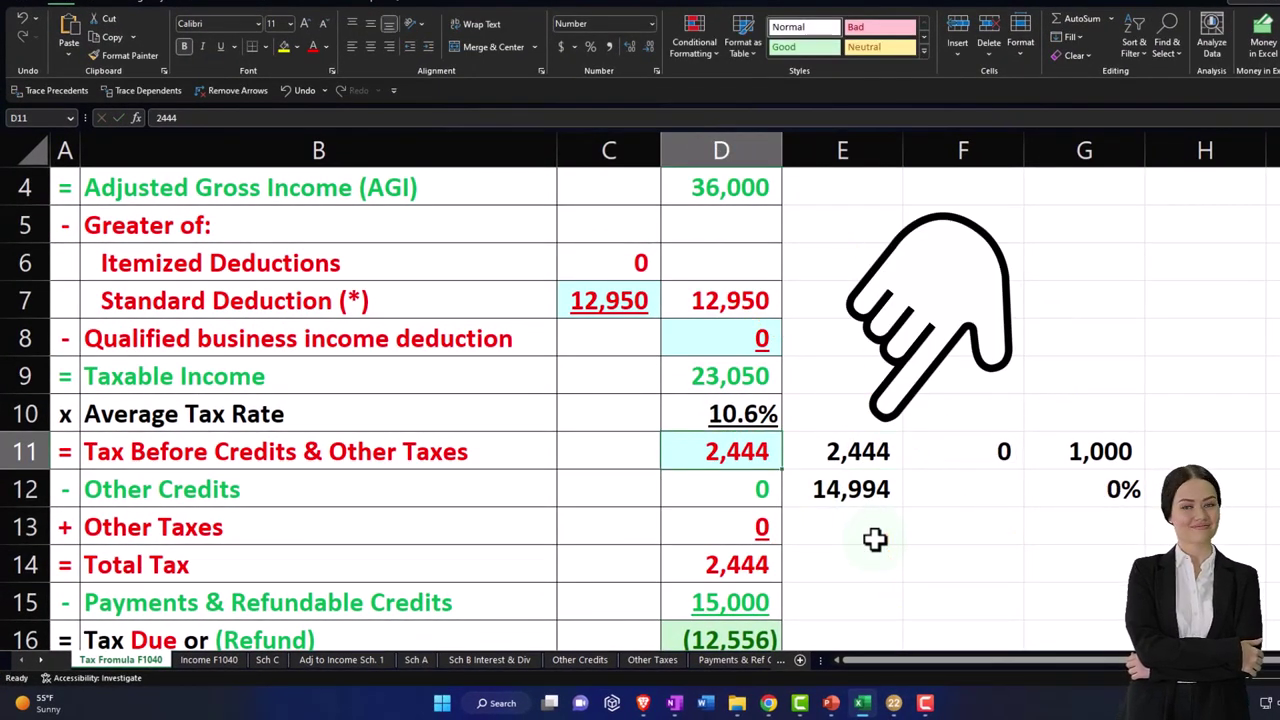
# - Set the tax before credits and other taxes in cell D11 to 2564
pyautogui.write('20,564')
pyautogui.press('Return')
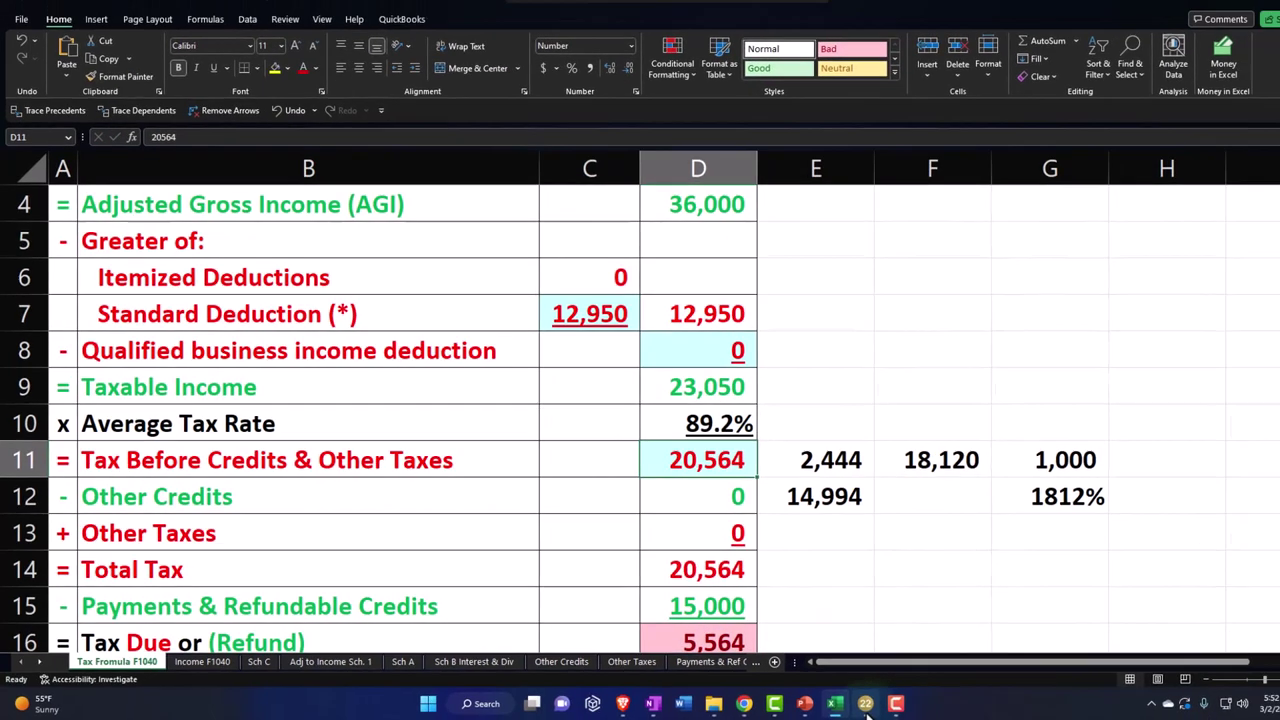
pyautogui.click(893, 703)
pyautogui.click(838, 706)
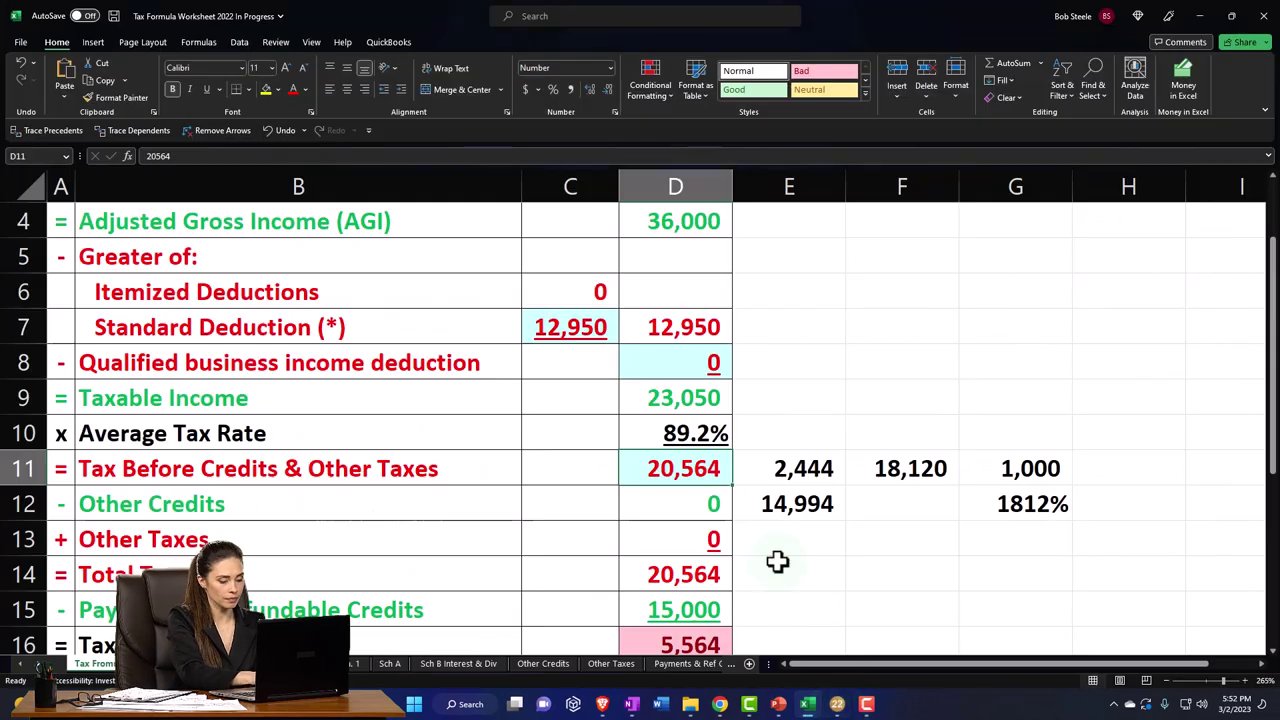
pyautogui.doubleClick(672, 470)
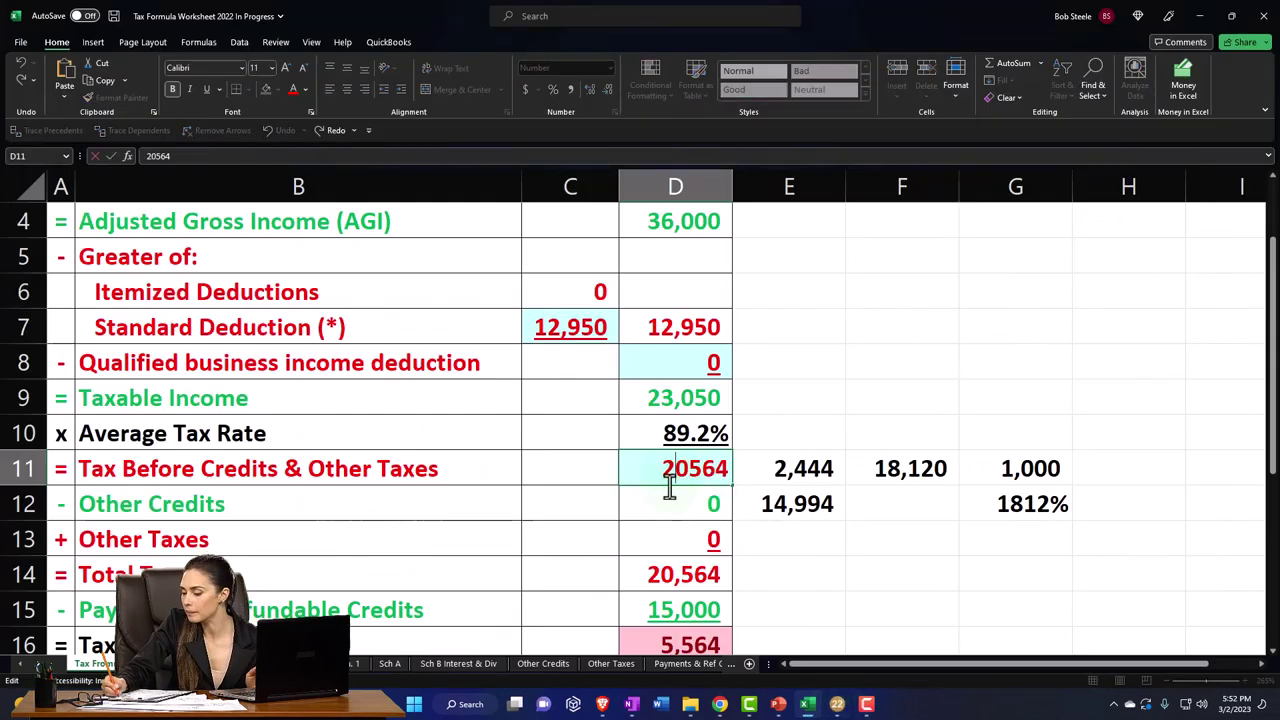
pyautogui.press('Tab')
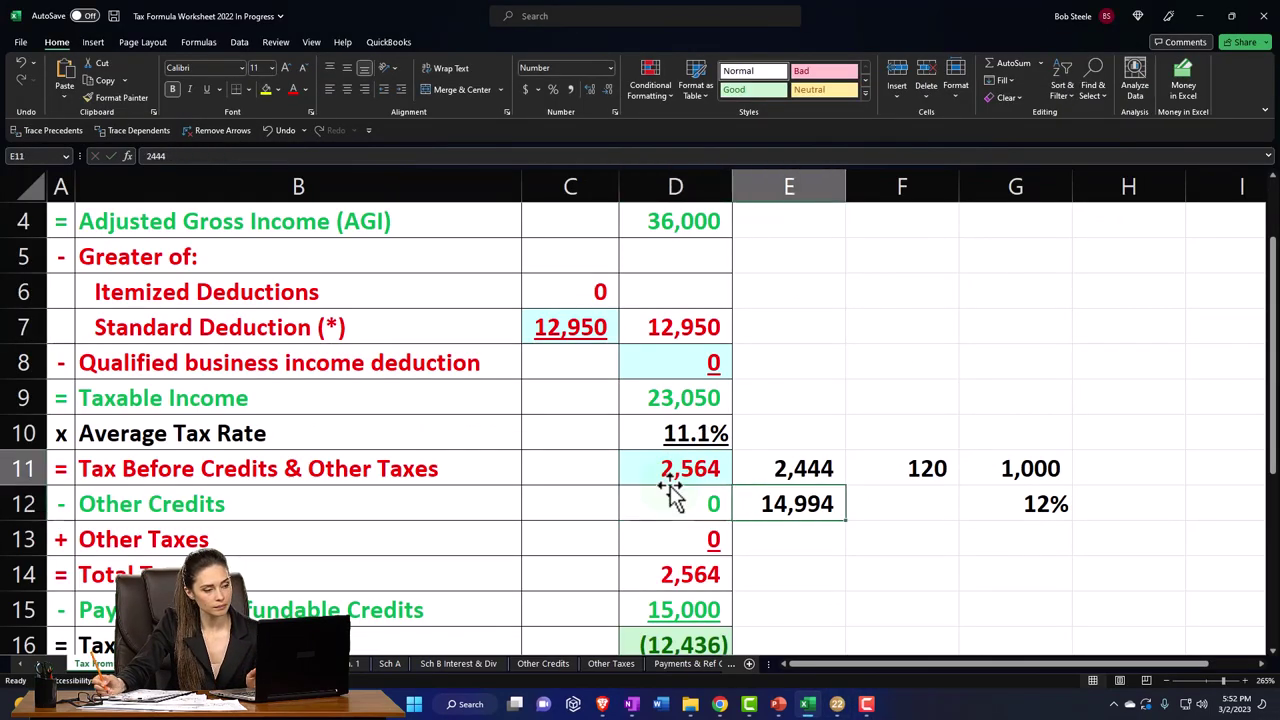
# - Check line 16 on Form 1040 page 2 in Lacerte and inspect the rate formula in Excel cell G12
pyautogui.click(838, 706)
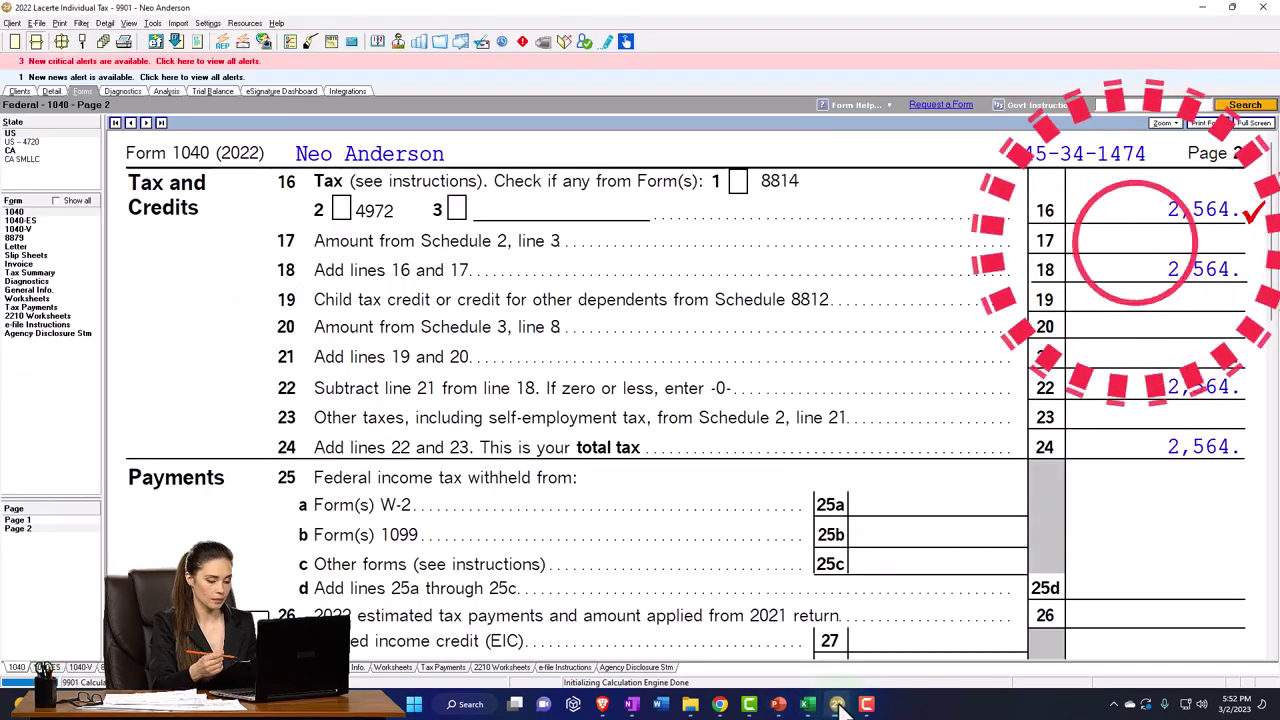
pyautogui.click(838, 706)
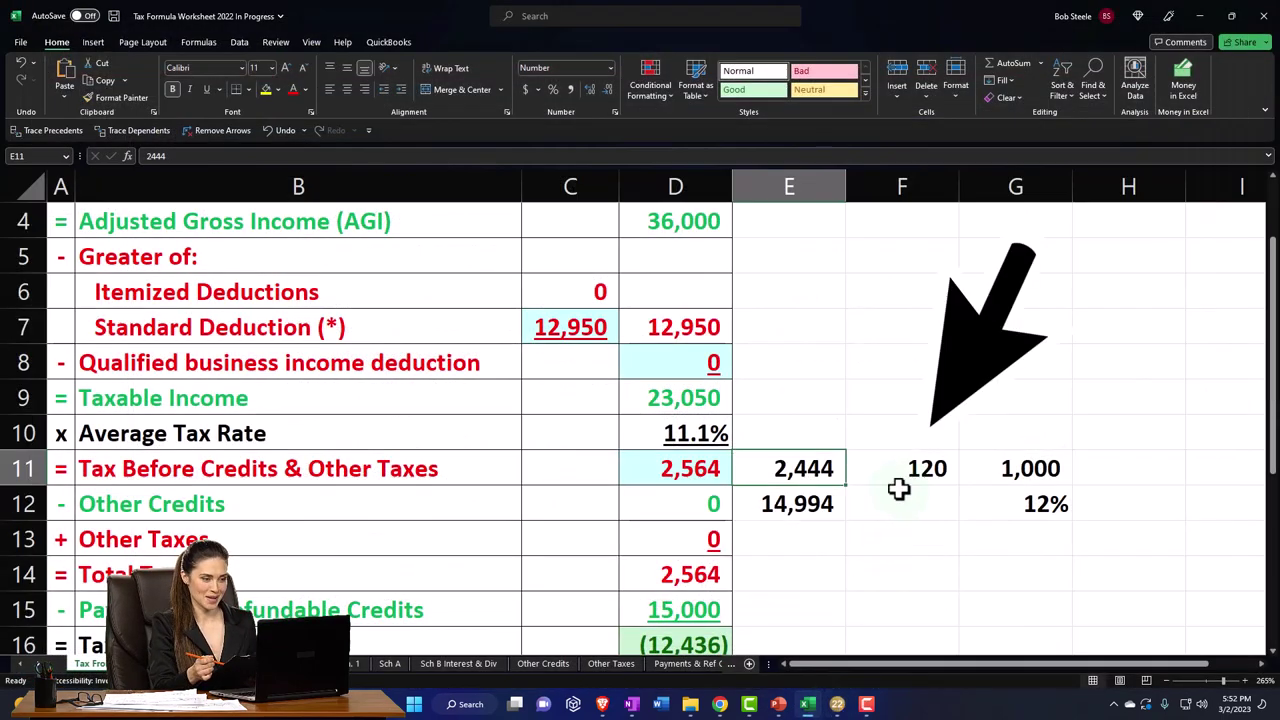
pyautogui.click(1022, 508)
pyautogui.doubleClick(1022, 508)
pyautogui.press('Return')
pyautogui.click(1020, 508)
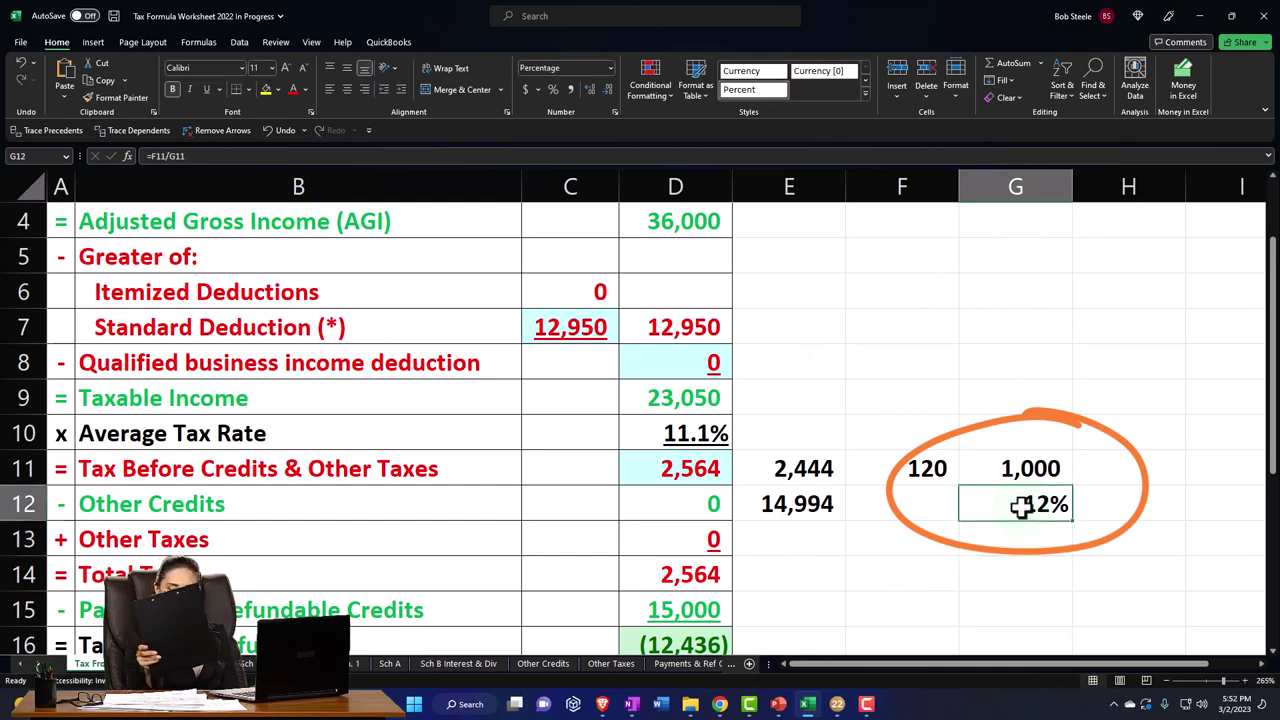
# - Check the tax rates on Lacerte's Tax Summary and set Corp 1's qualified dividends to 1,000 in the Dividend Income entry
pyautogui.click(837, 706)
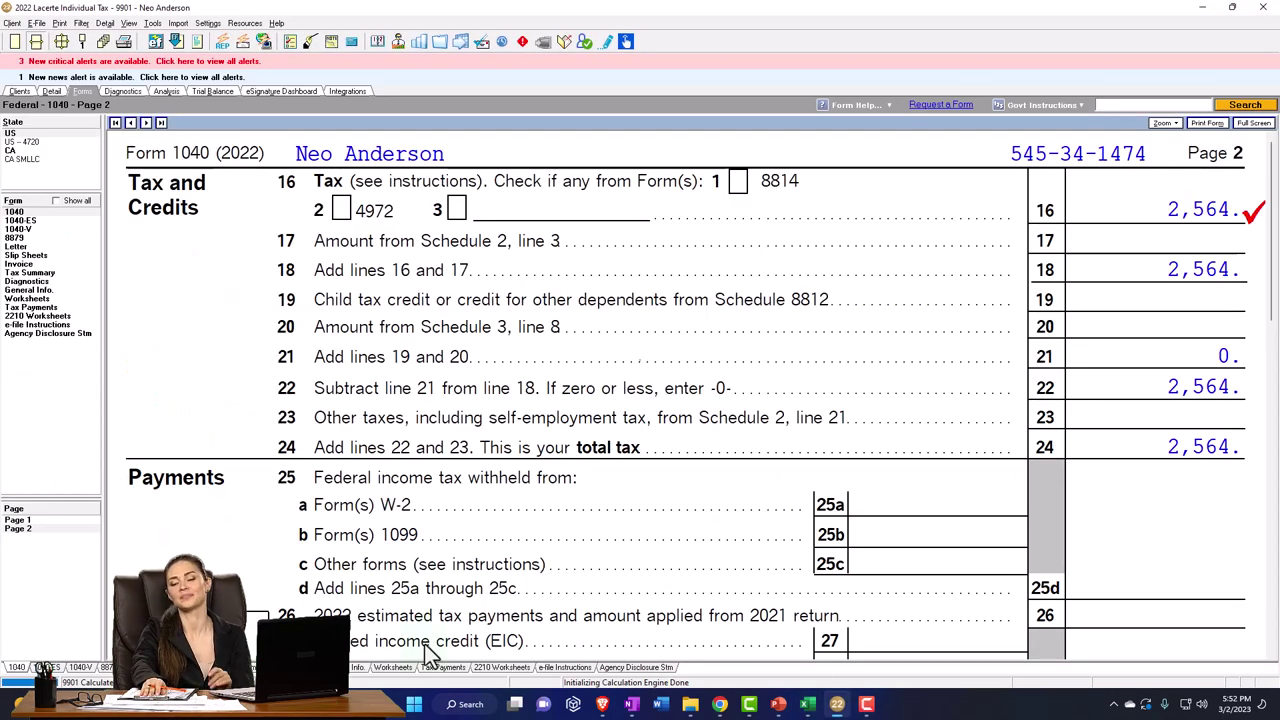
pyautogui.click(46, 273)
pyautogui.scroll(-10, 703, 437)
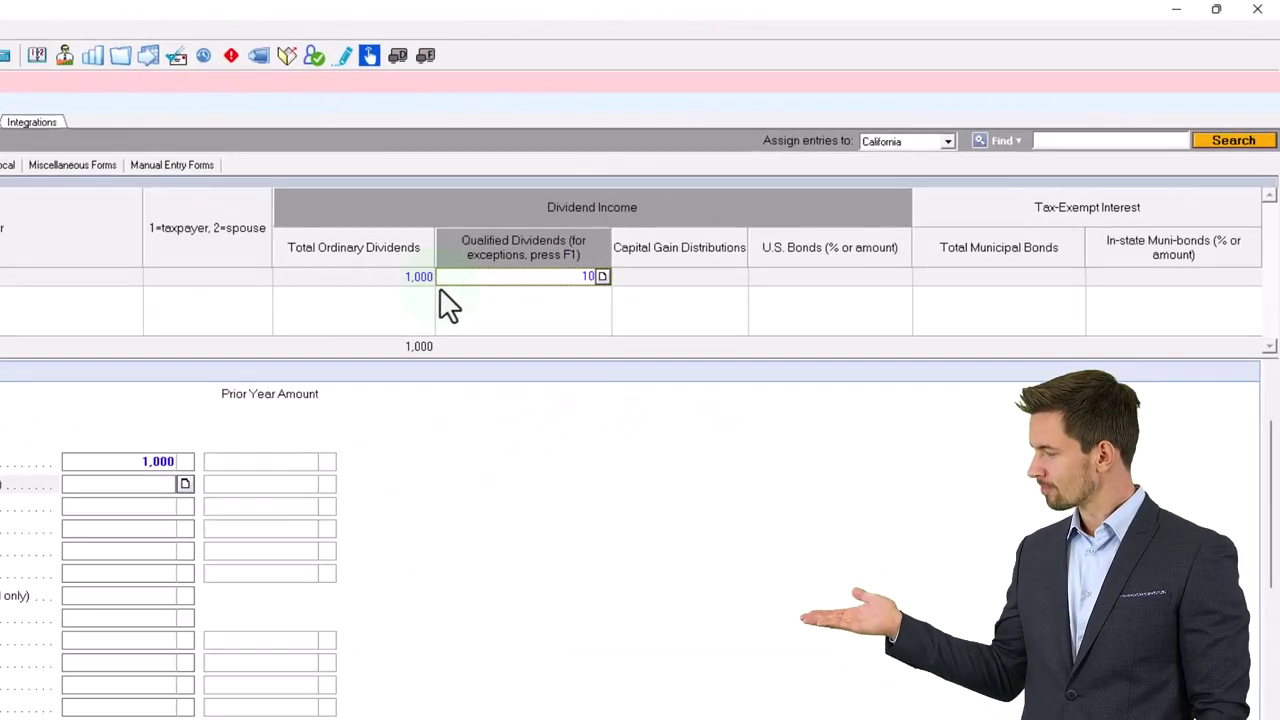
pyautogui.write('00')
pyautogui.press('Tab')
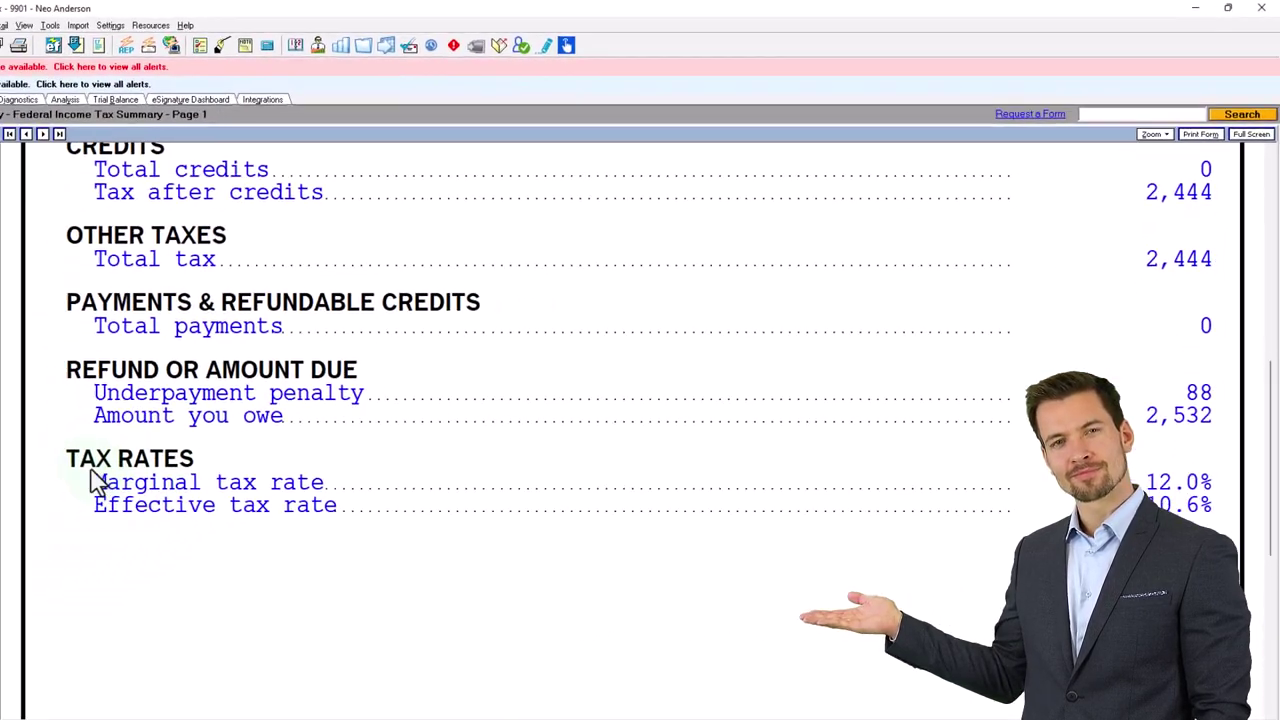
# - Review qualified dividends and taxable income on Form 1040 page 1 against Excel cell D9, and the tax on page 2
pyautogui.click(20, 212)
pyautogui.scroll(-3, 685, 490)
pyautogui.scroll(-6, 685, 490)
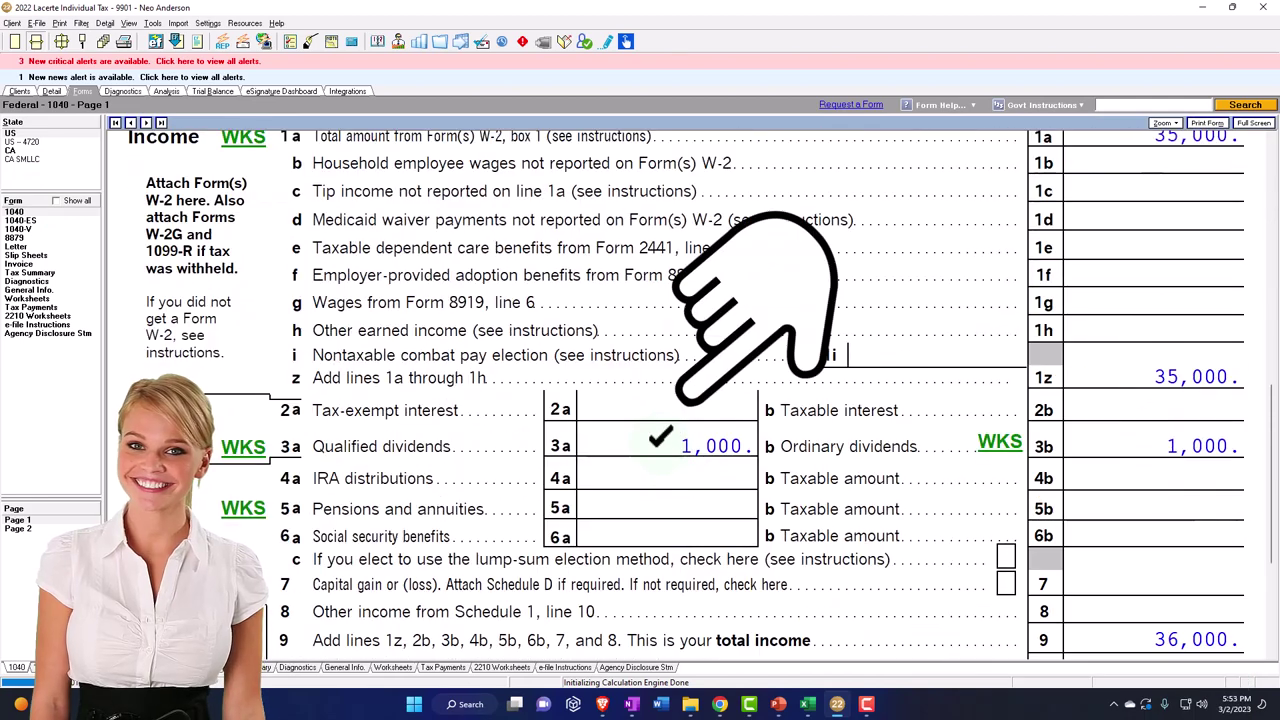
pyautogui.scroll(-5, 685, 400)
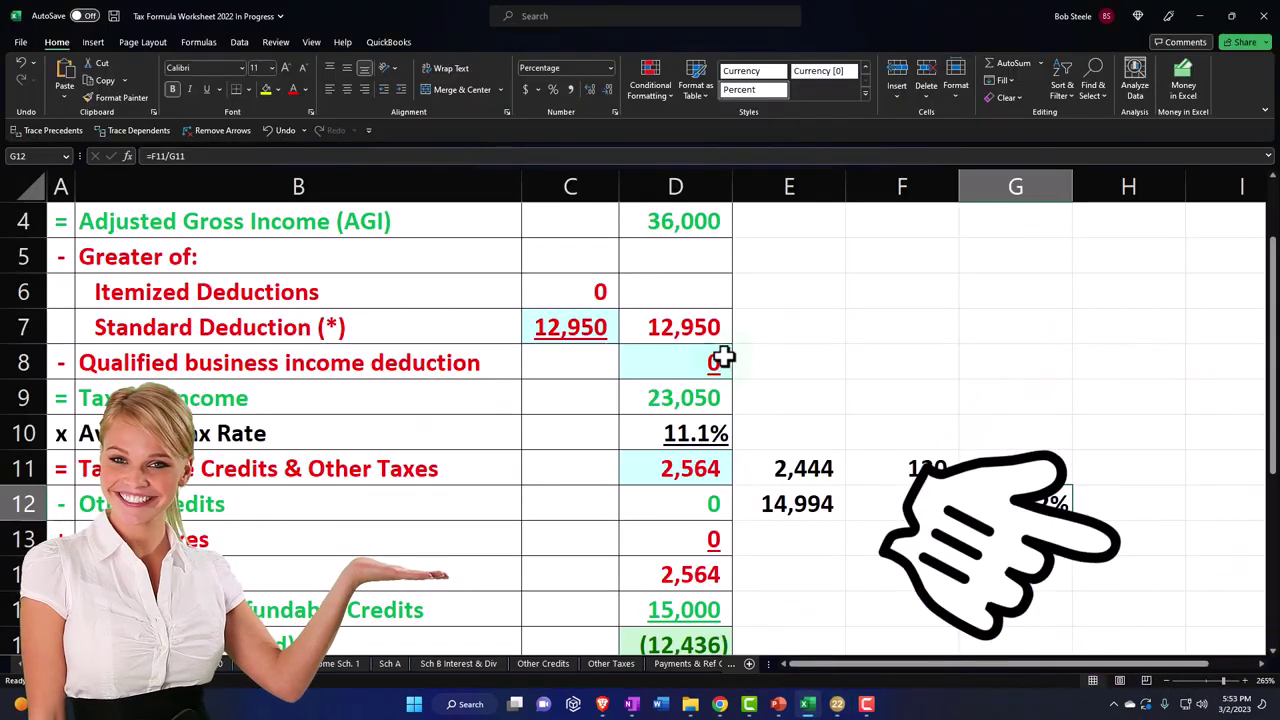
pyautogui.click(700, 398)
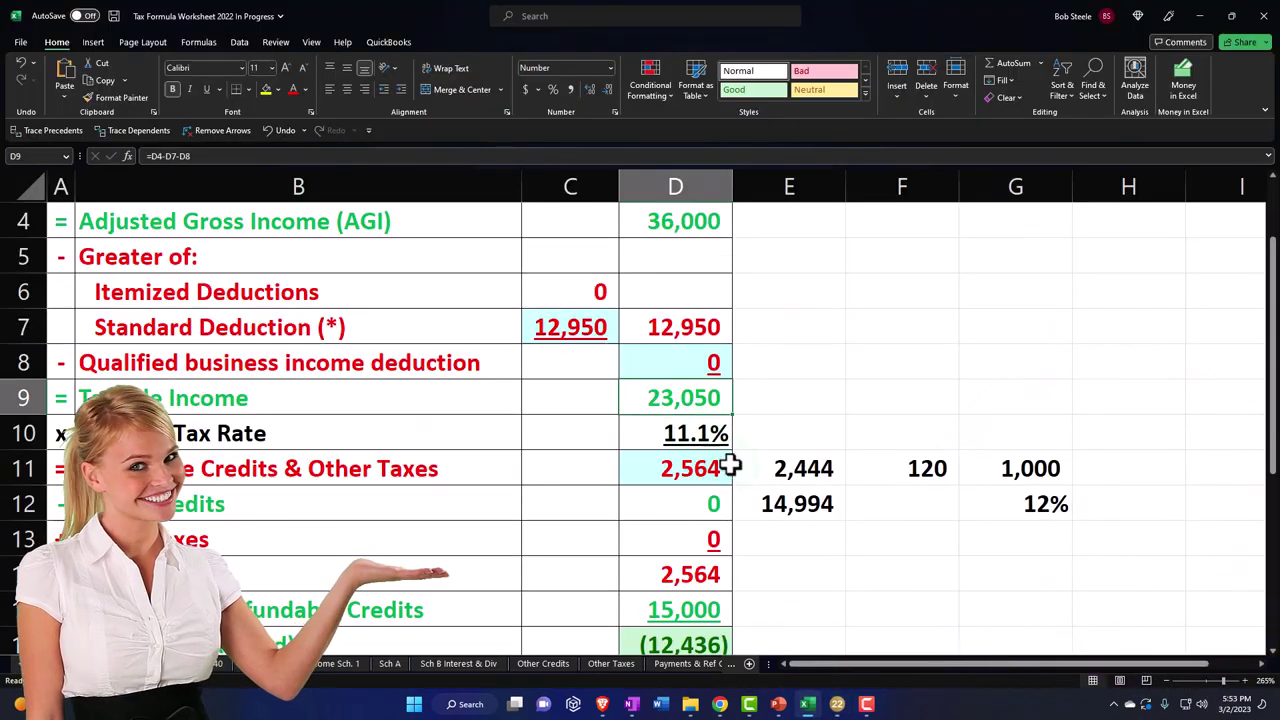
pyautogui.click(812, 704)
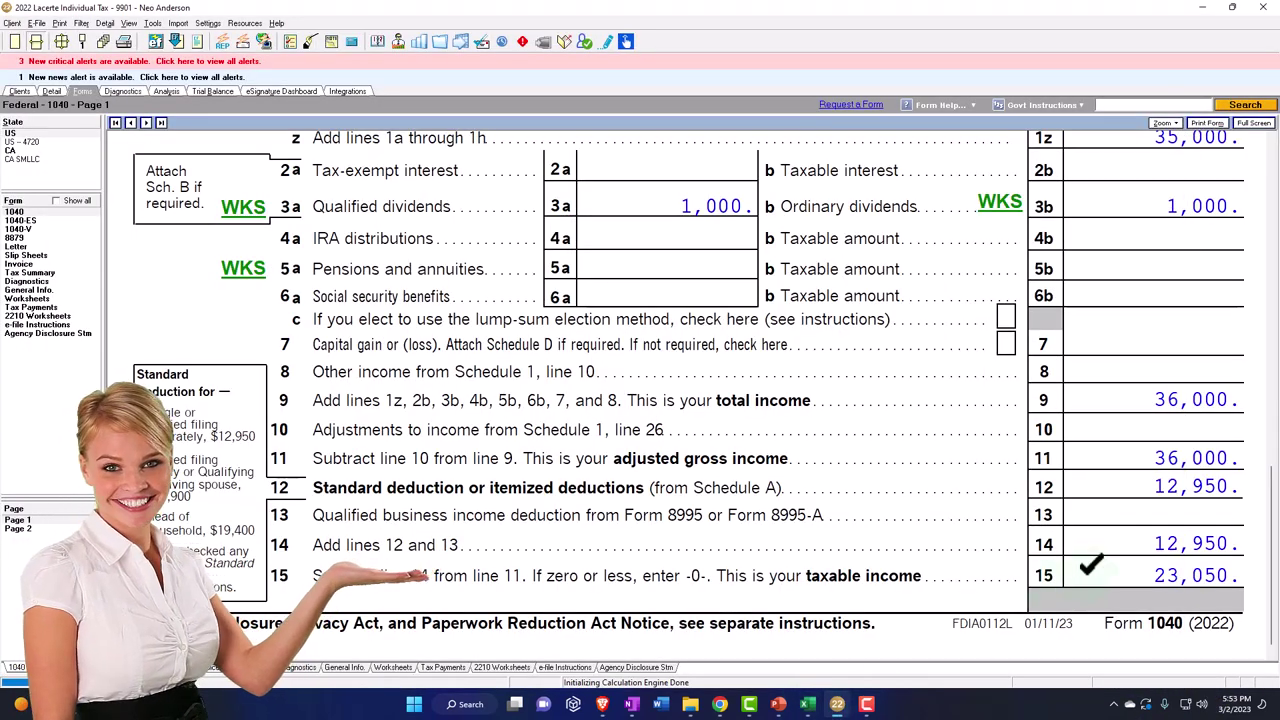
pyautogui.click(78, 531)
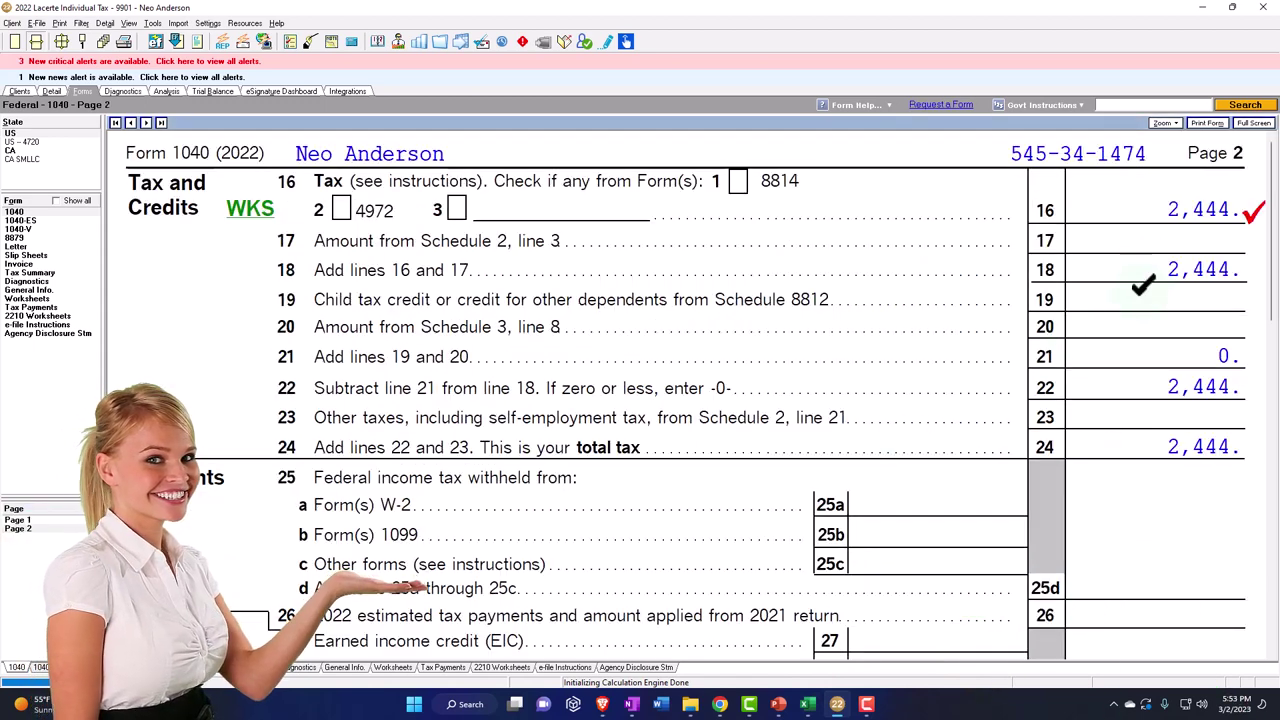
# - In Excel, set the tax before credits in D11 to 2444 and check the resulting difference and rate in F11 and G12
pyautogui.click(810, 704)
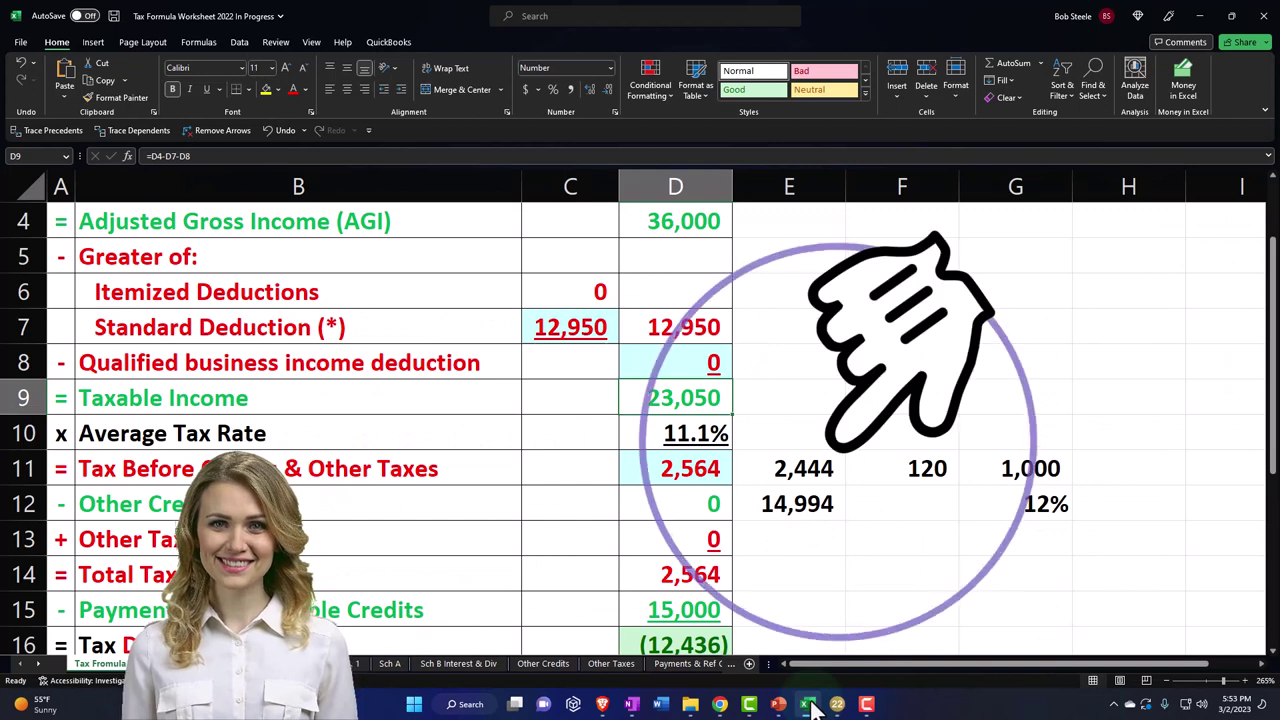
pyautogui.click(812, 470)
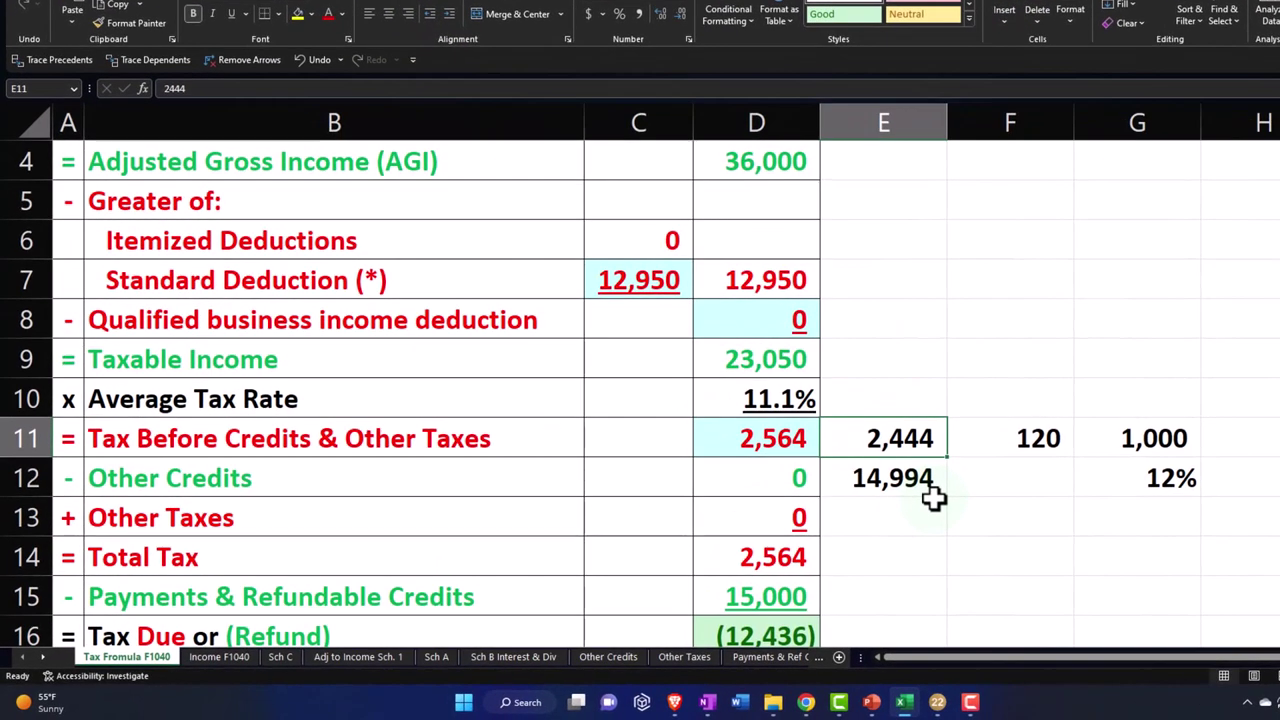
pyautogui.click(832, 518)
pyautogui.press('Left')
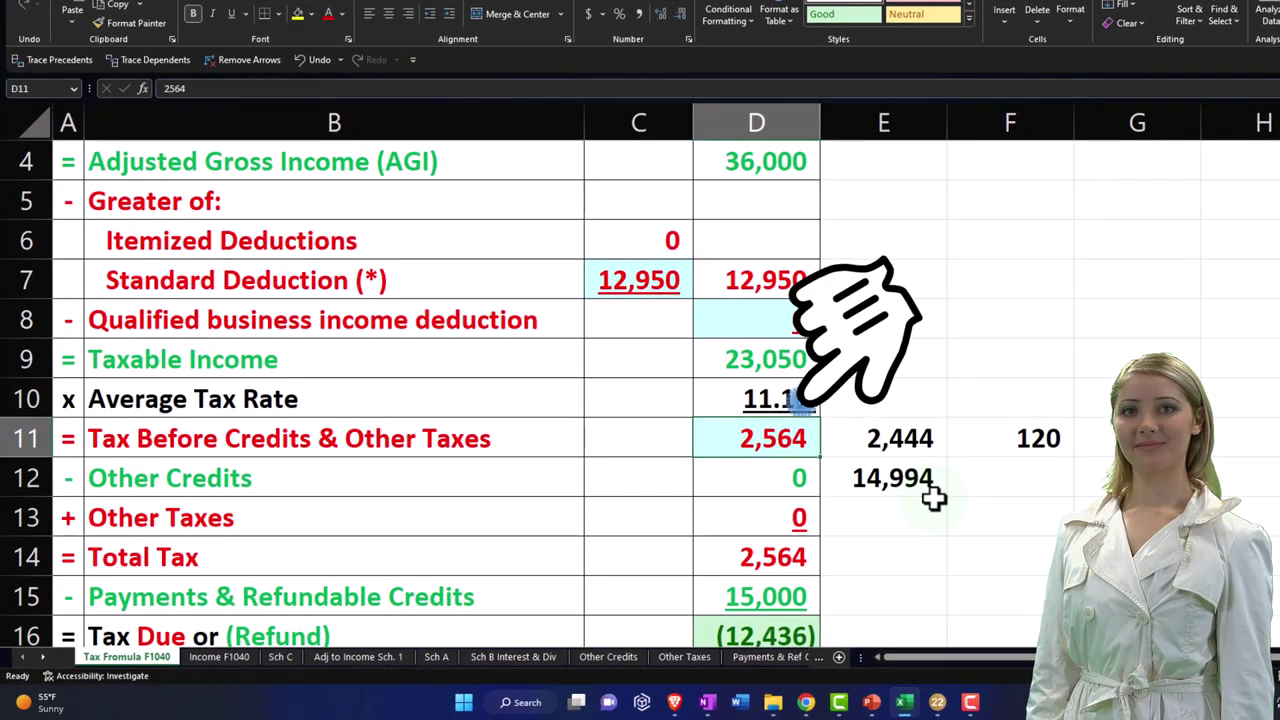
pyautogui.press('Right')
pyautogui.press('Right')
pyautogui.press('Right')
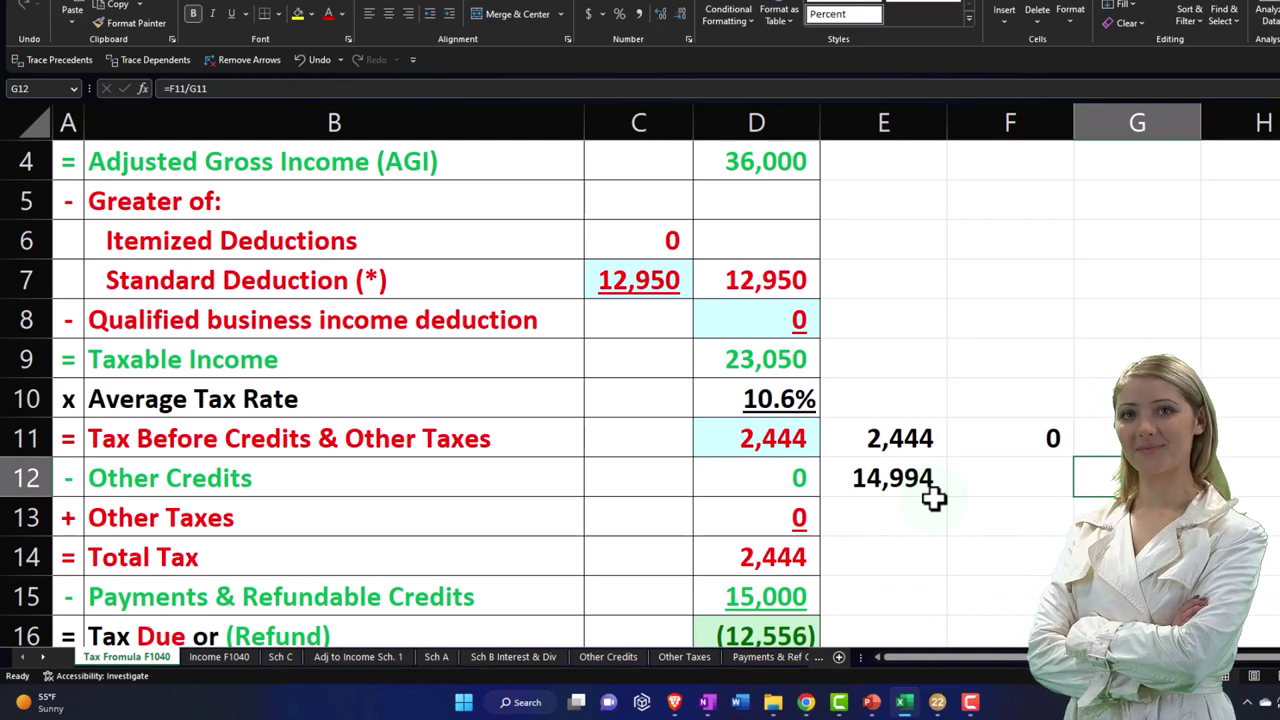
# - In PowerPoint, review the 0%, 15% and 20% tax rate table and the Form 1099-DIV slide, and return to Lacerte
pyautogui.click(937, 702)
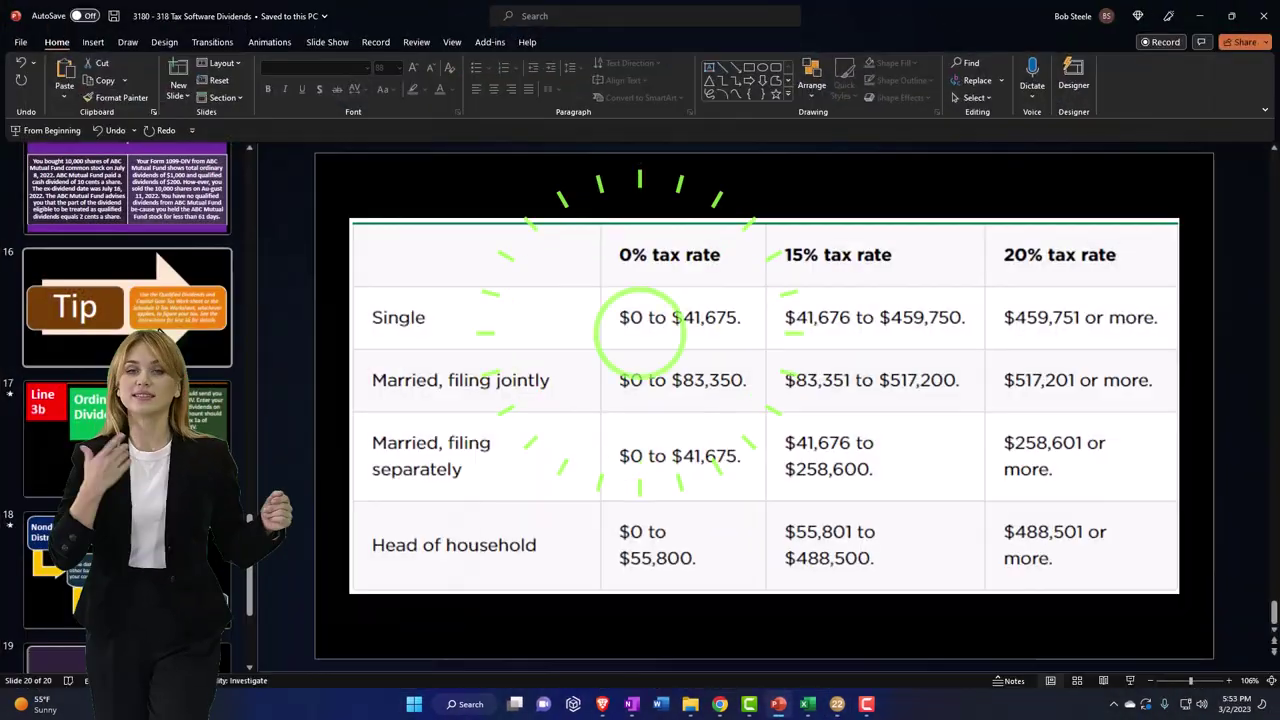
pyautogui.scroll(15, 127, 400)
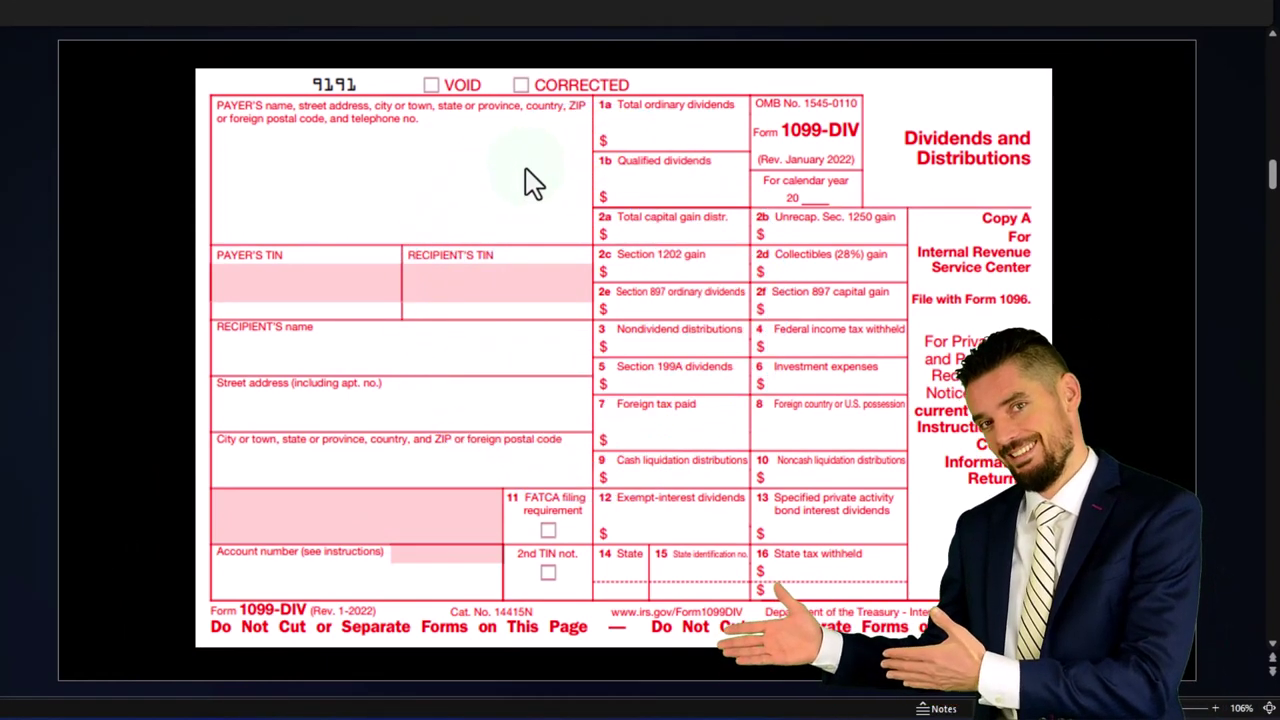
pyautogui.press('Escape')
pyautogui.press('super+Down')
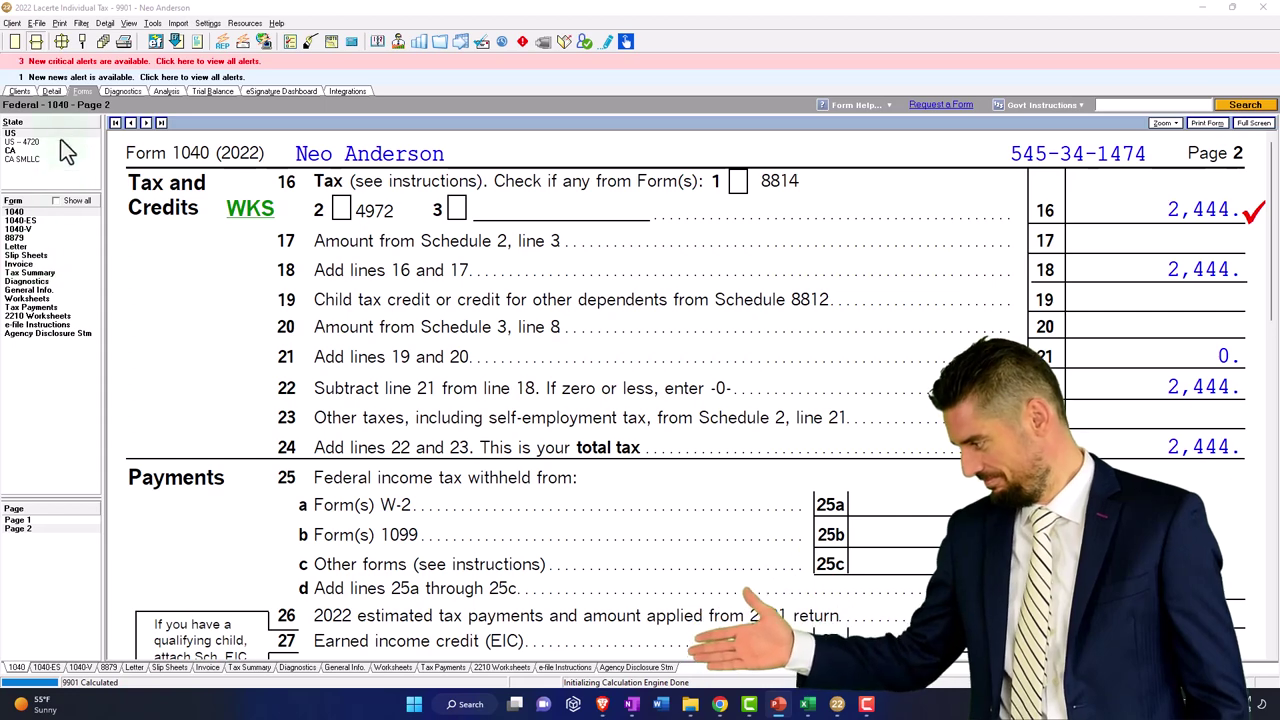
# - In Lacerte's Wages entry, set the W-2 wages to 100,000 and the federal income tax withheld to 15,000
pyautogui.click(51, 91)
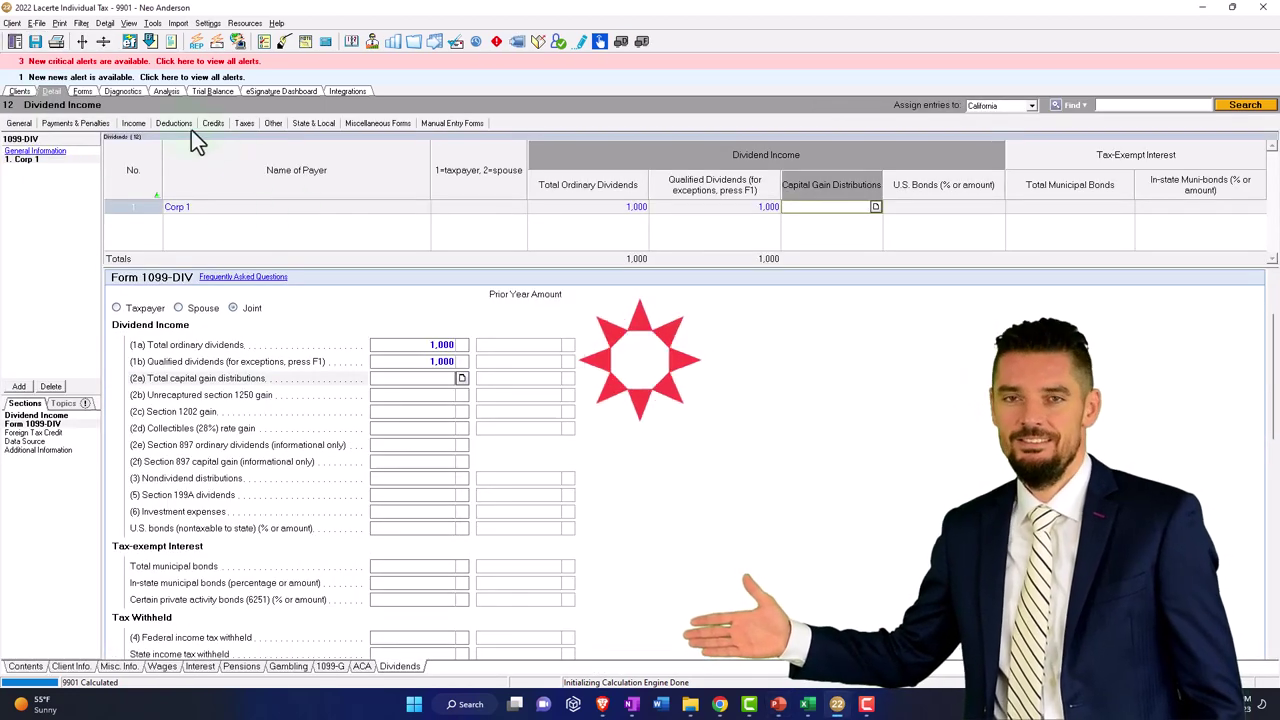
pyautogui.click(135, 124)
pyautogui.click(143, 138)
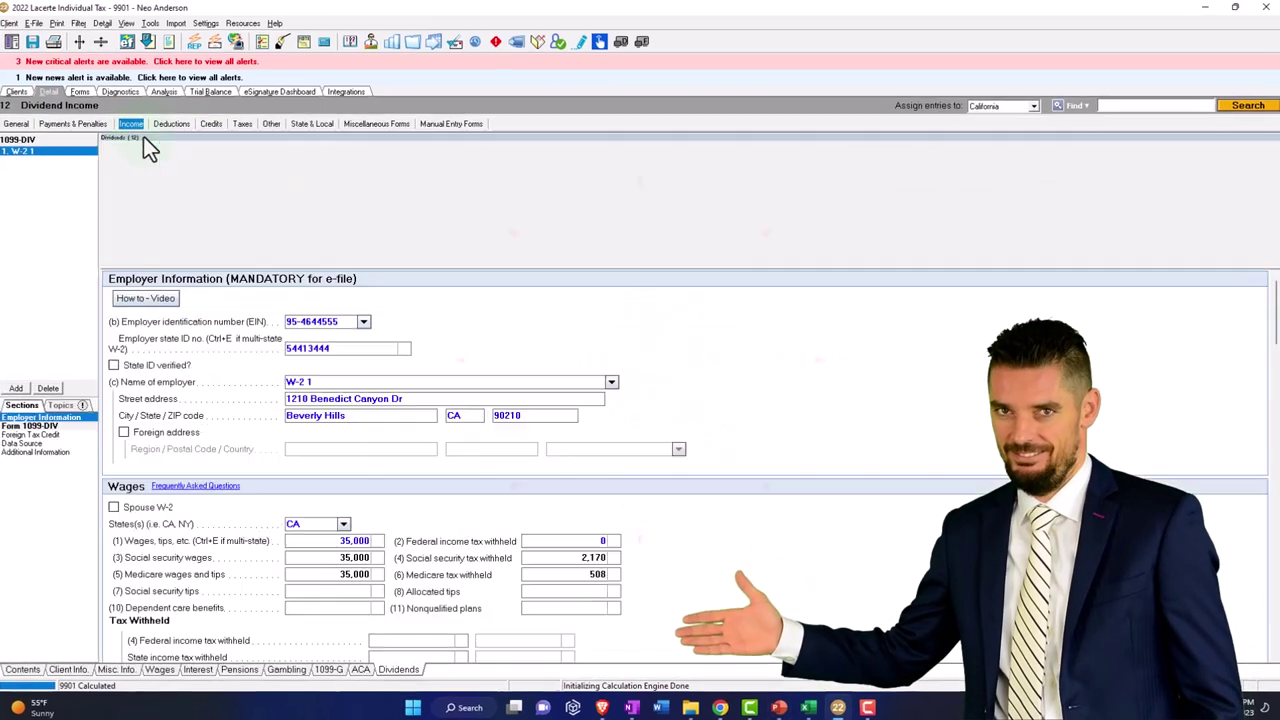
pyautogui.click(634, 207)
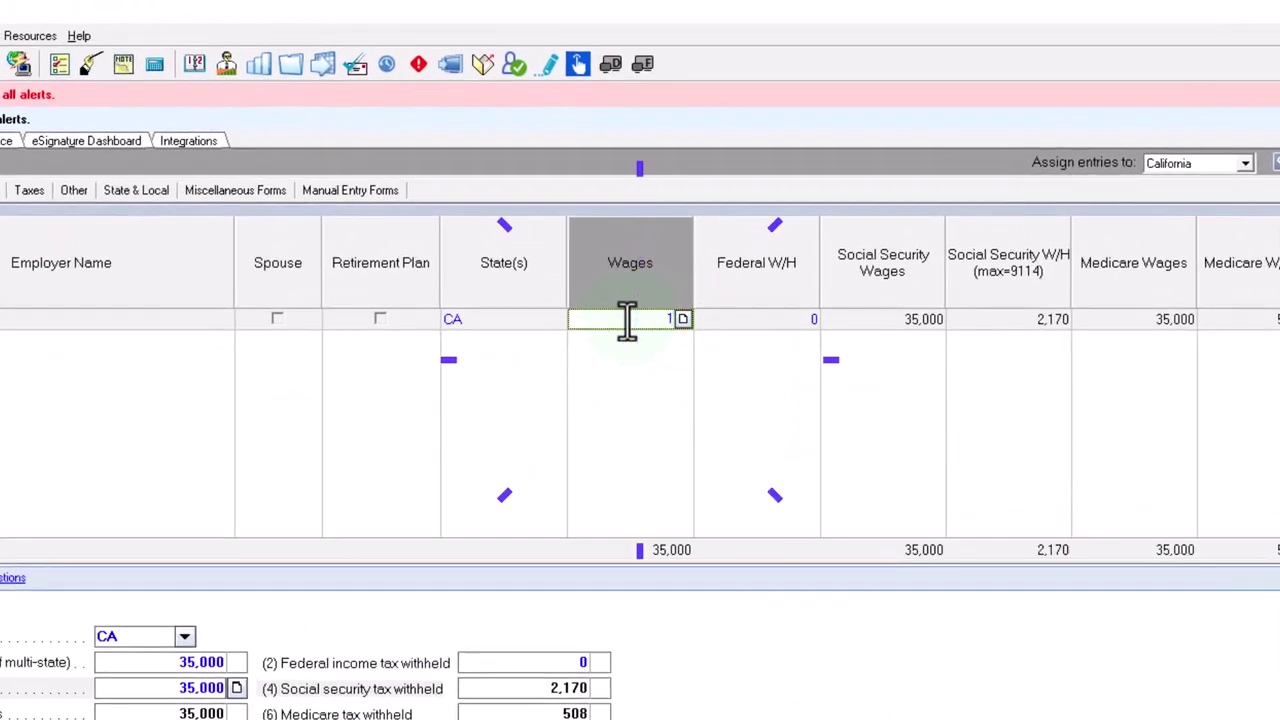
pyautogui.write('100000')
pyautogui.press('Tab')
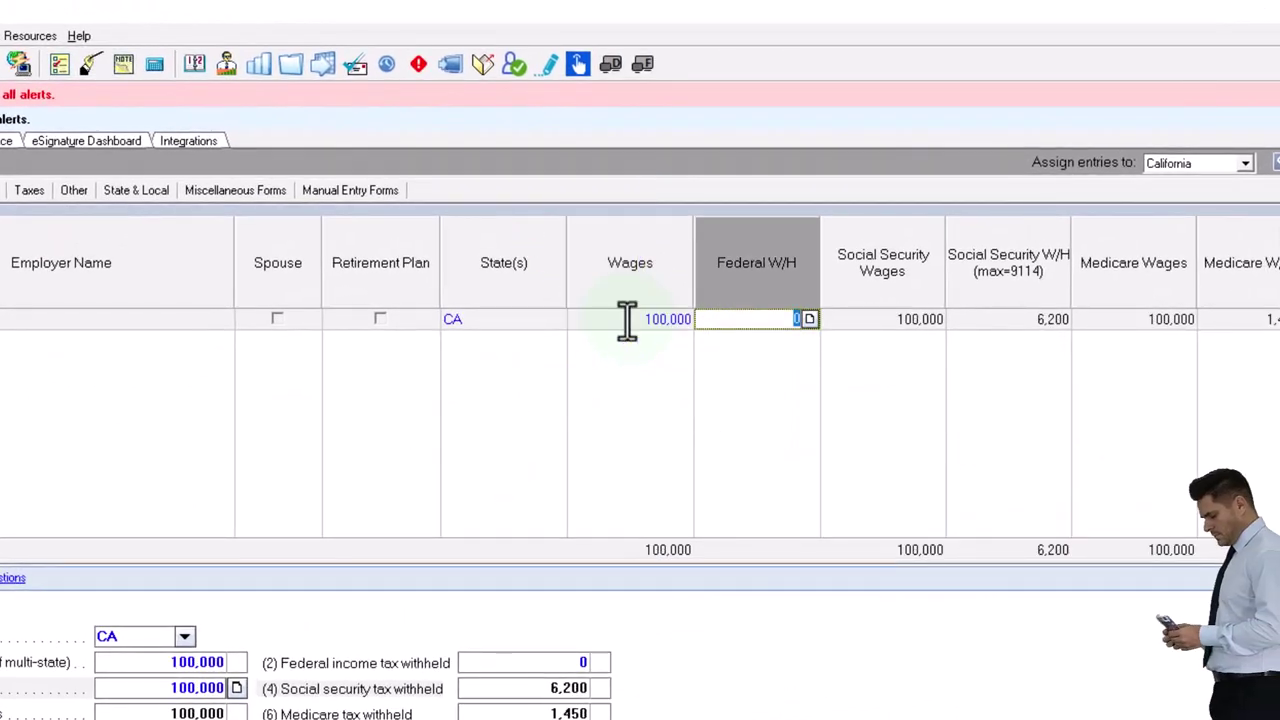
pyautogui.write('15000')
pyautogui.press('Tab')
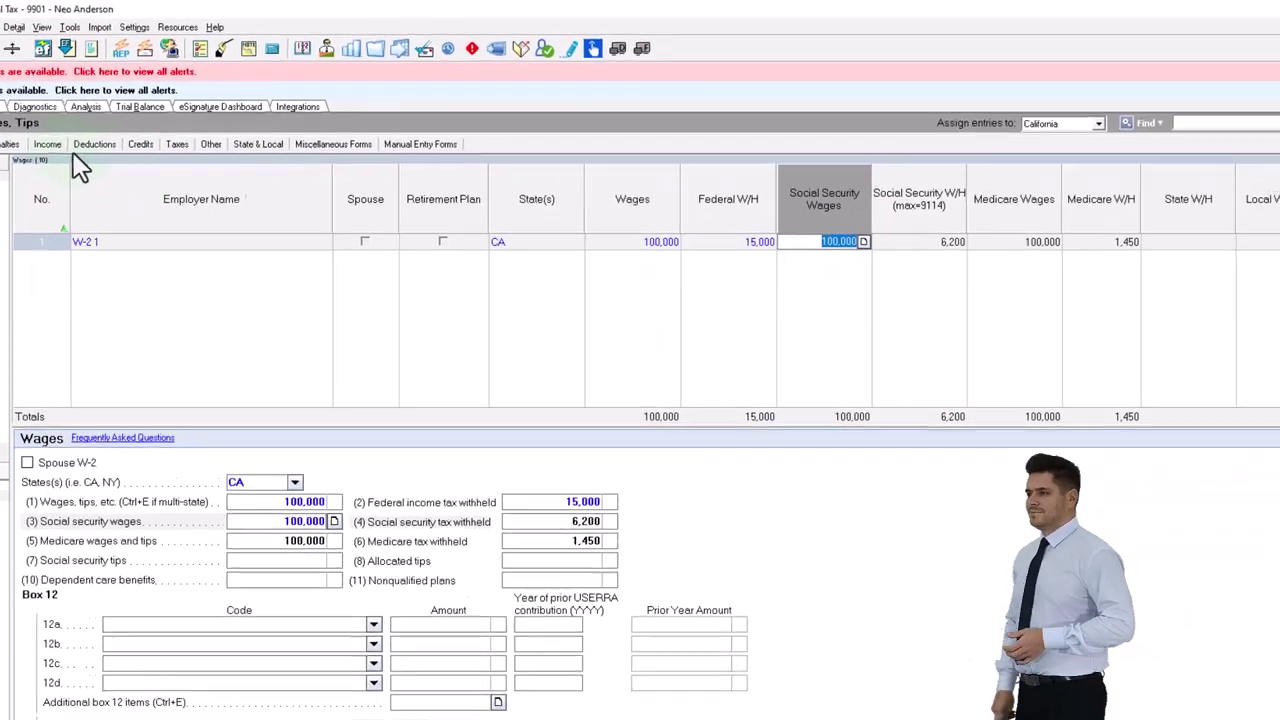
# - Open the Dividend Income (1099-DIV) entry and add a second payer named Corp 2
pyautogui.click(133, 123)
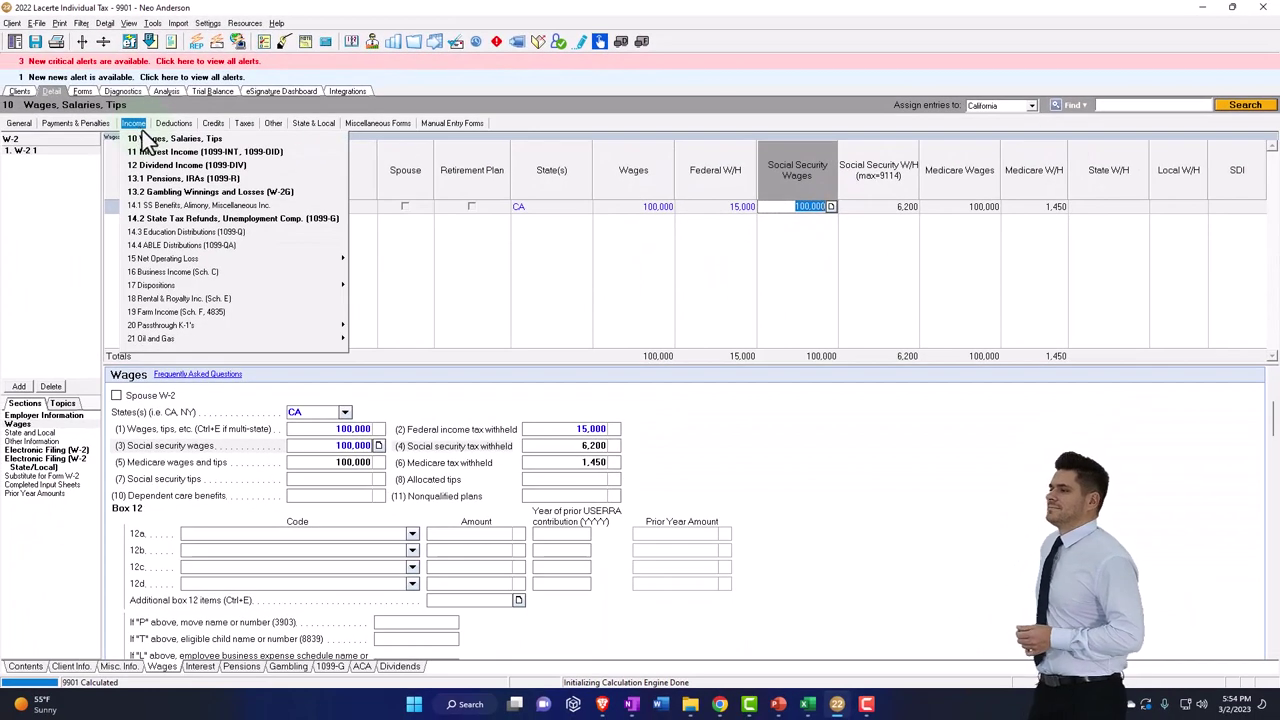
pyautogui.click(154, 166)
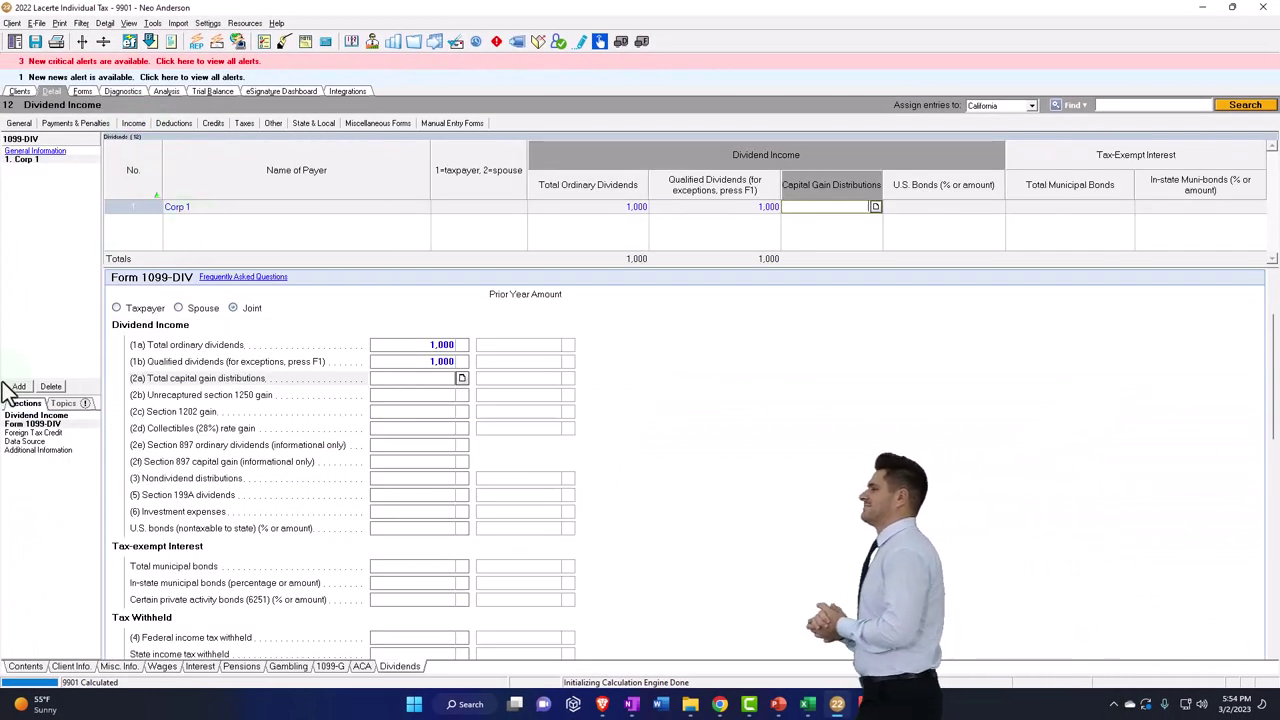
pyautogui.click(19, 386)
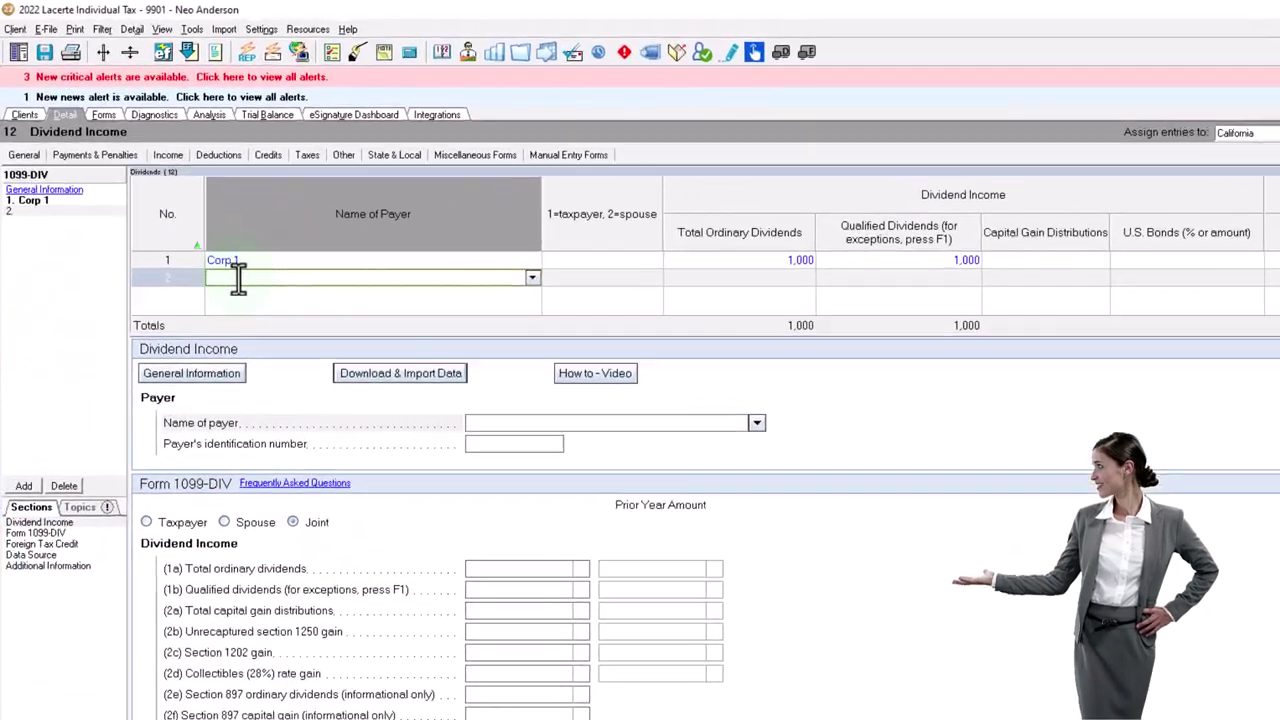
pyautogui.click(238, 278)
pyautogui.press('Down')
pyautogui.press('Tab')
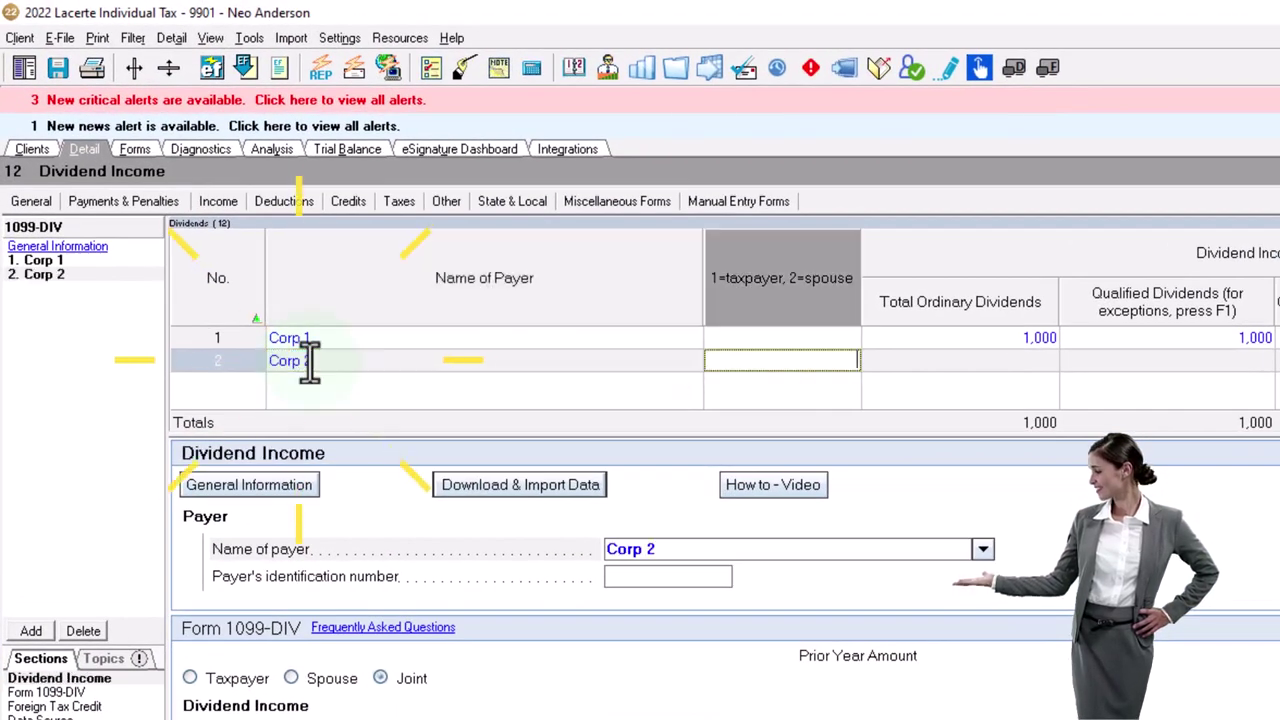
pyautogui.press('Tab')
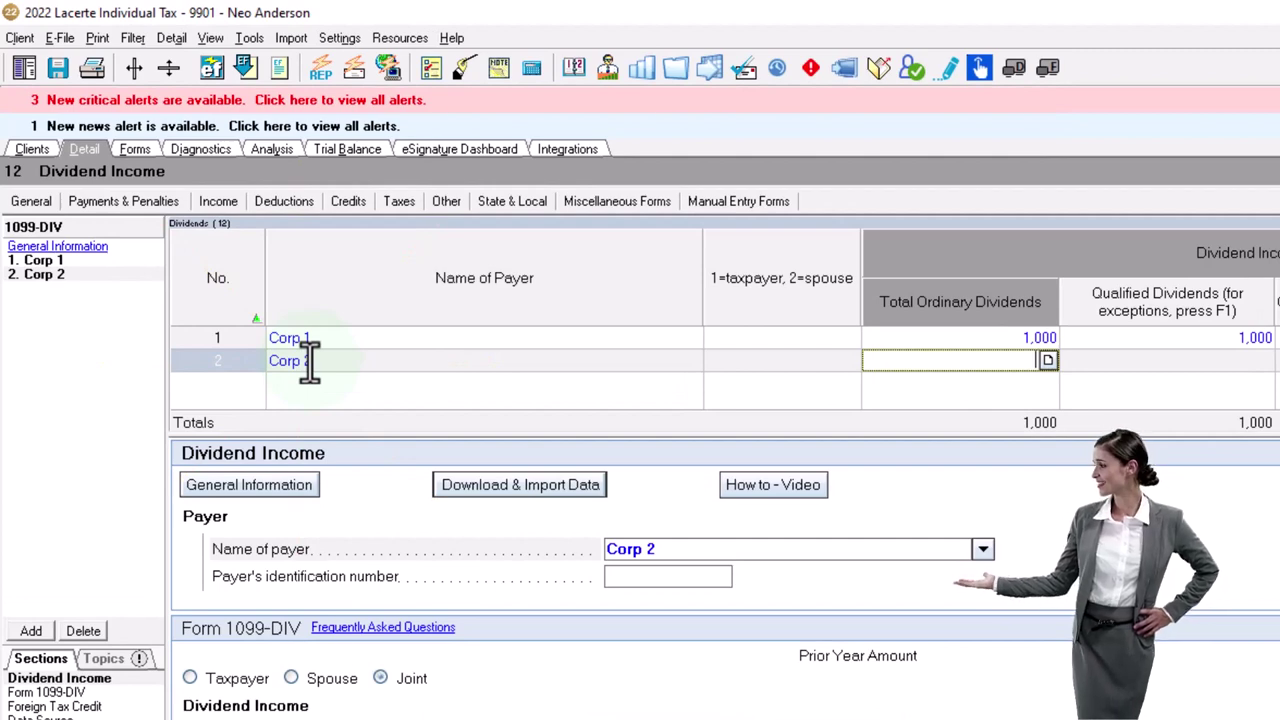
# - Set Corp 2's total ordinary dividends to 13,000 and its qualified dividends to 500
pyautogui.write('1313000')
pyautogui.press('Tab')
pyautogui.write('500')
pyautogui.press('Tab')
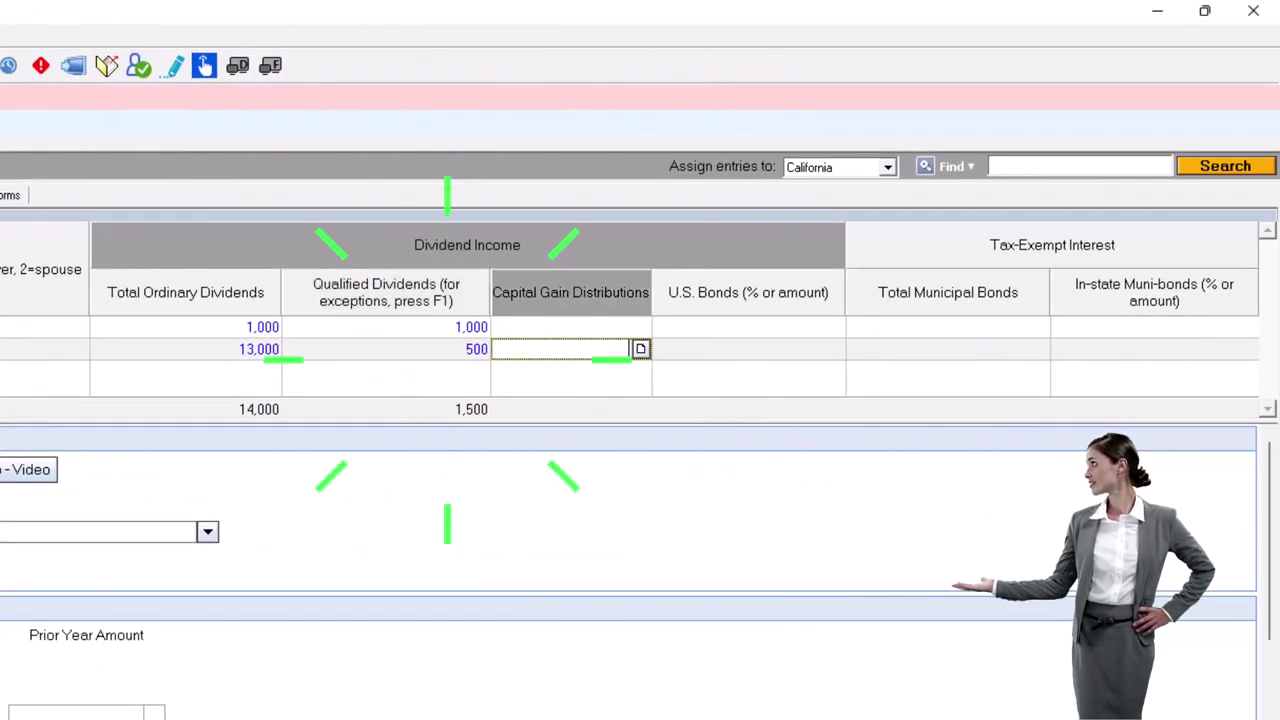
pyautogui.hotkey('shift', 'Tab')
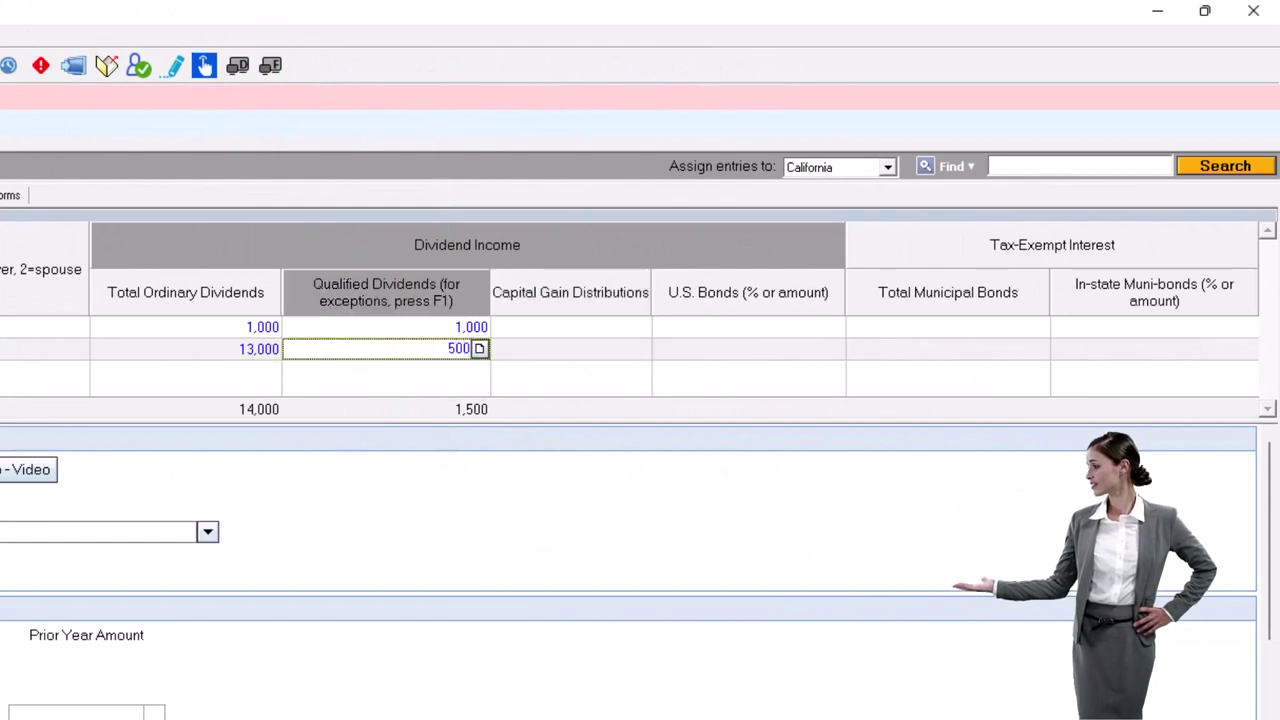
pyautogui.press('Tab')
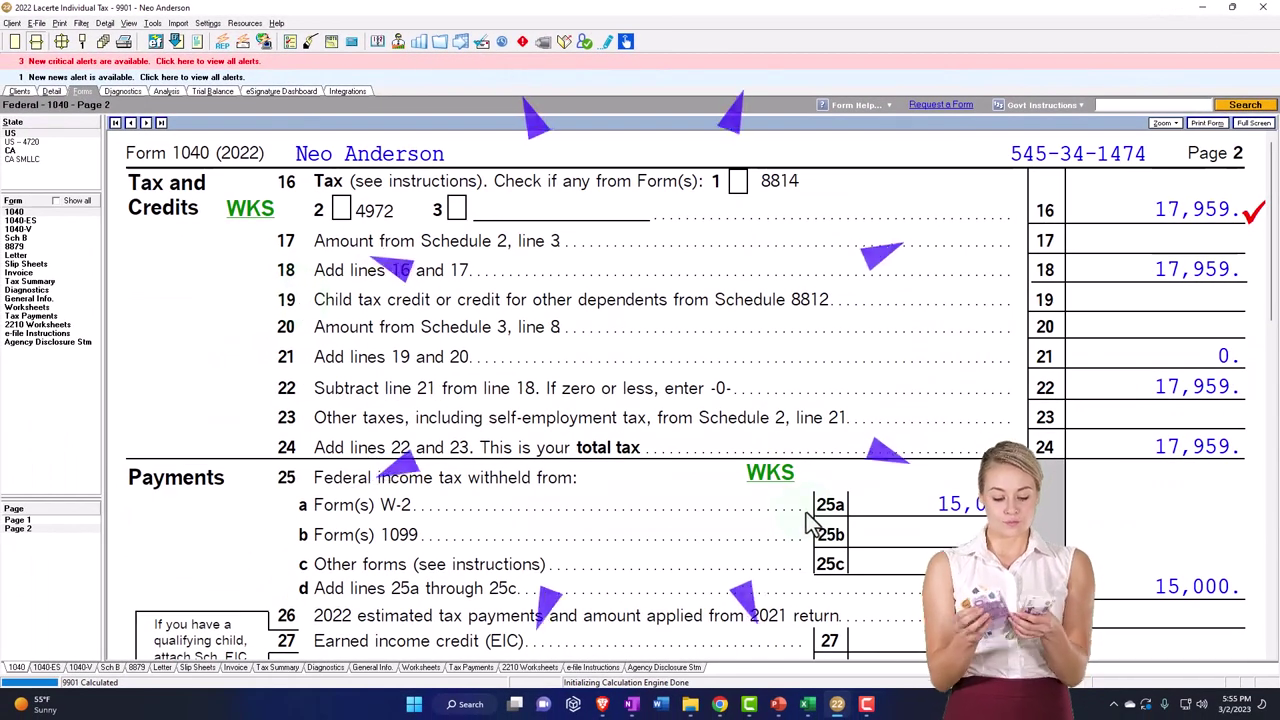
# - Review the dividend lines 3a and 3b on Form 1040 page 1 against the ordinary dividend payers listed on Schedule B
pyautogui.click(18, 521)
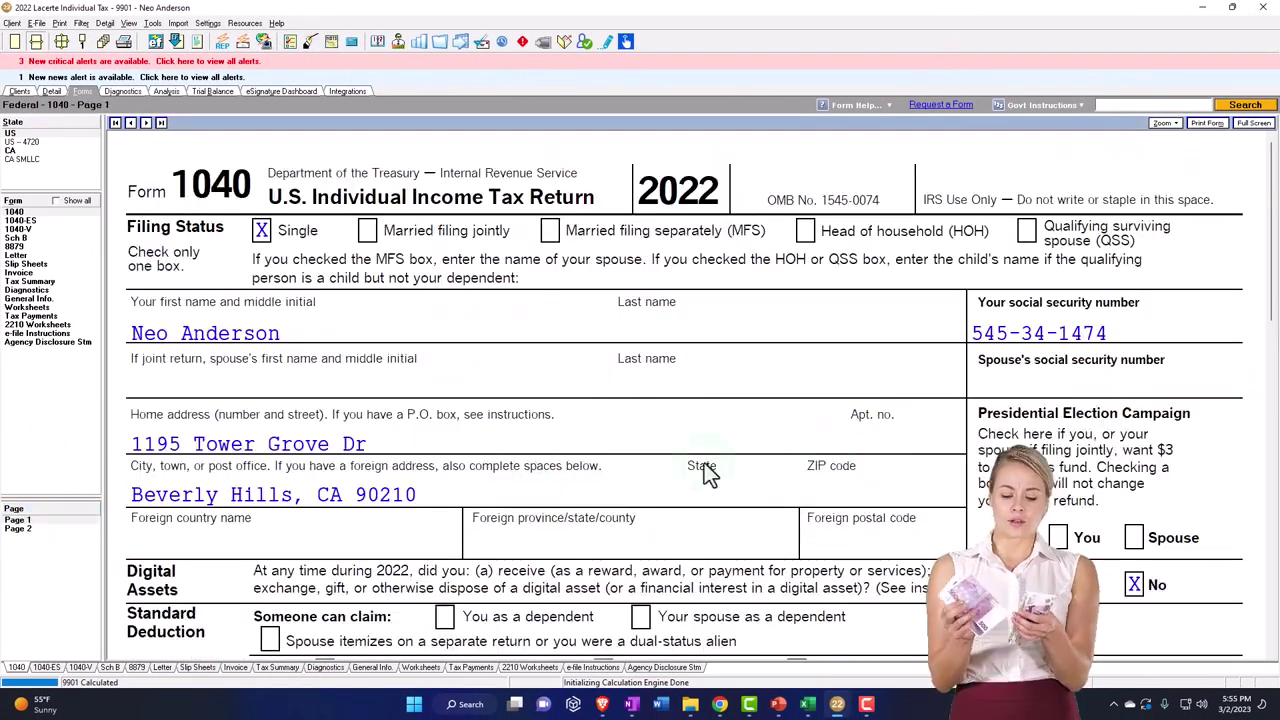
pyautogui.scroll(-10, 829, 462)
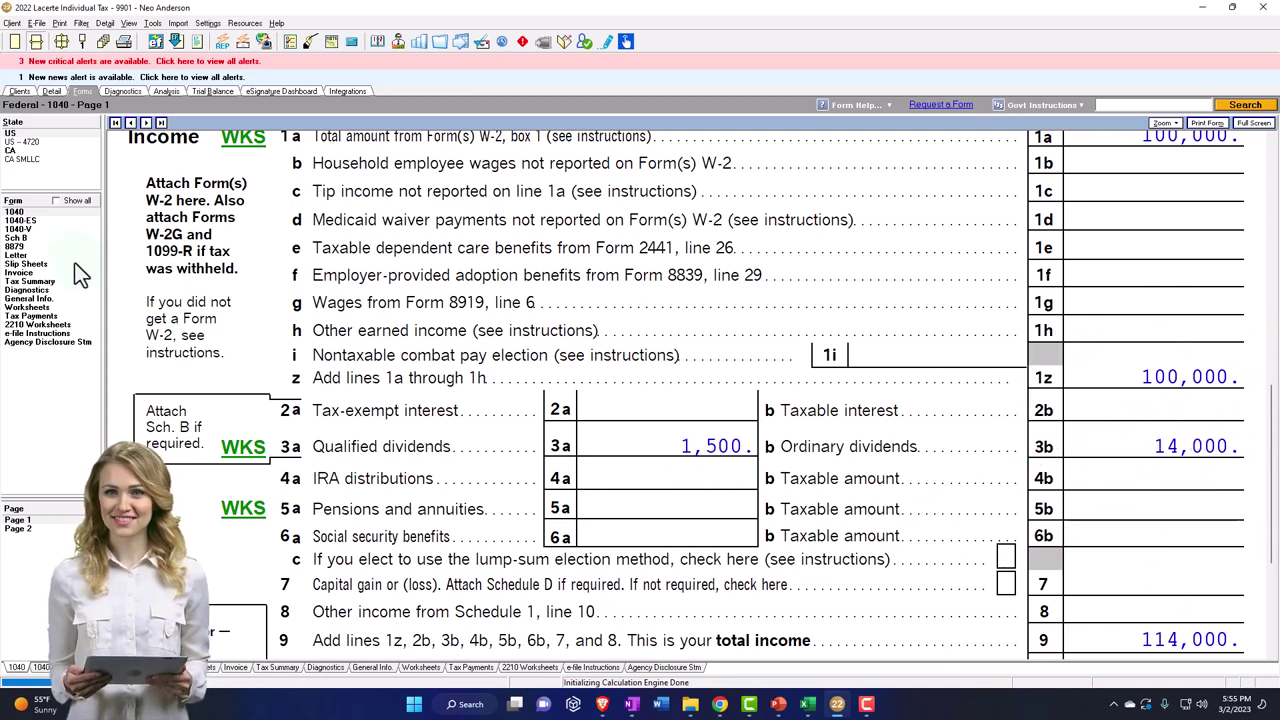
pyautogui.click(32, 238)
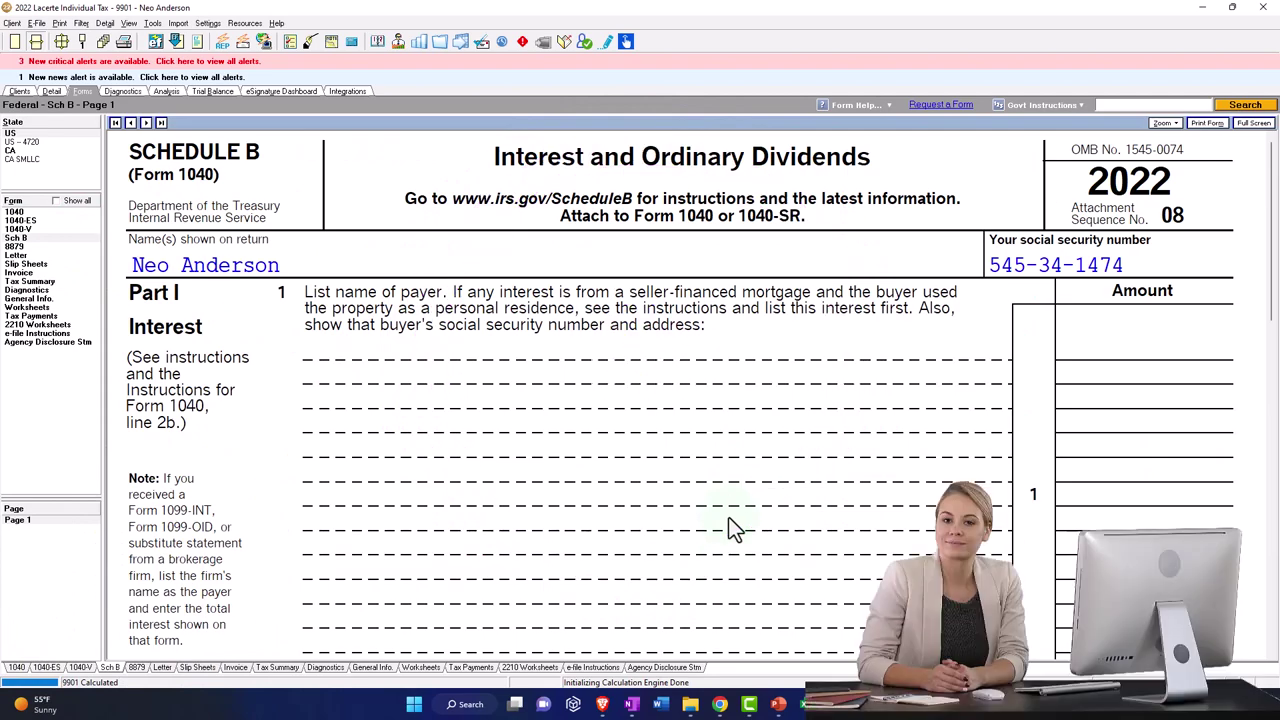
pyautogui.scroll(-5, 730, 527)
pyautogui.scroll(-3, 730, 527)
pyautogui.click(398, 305)
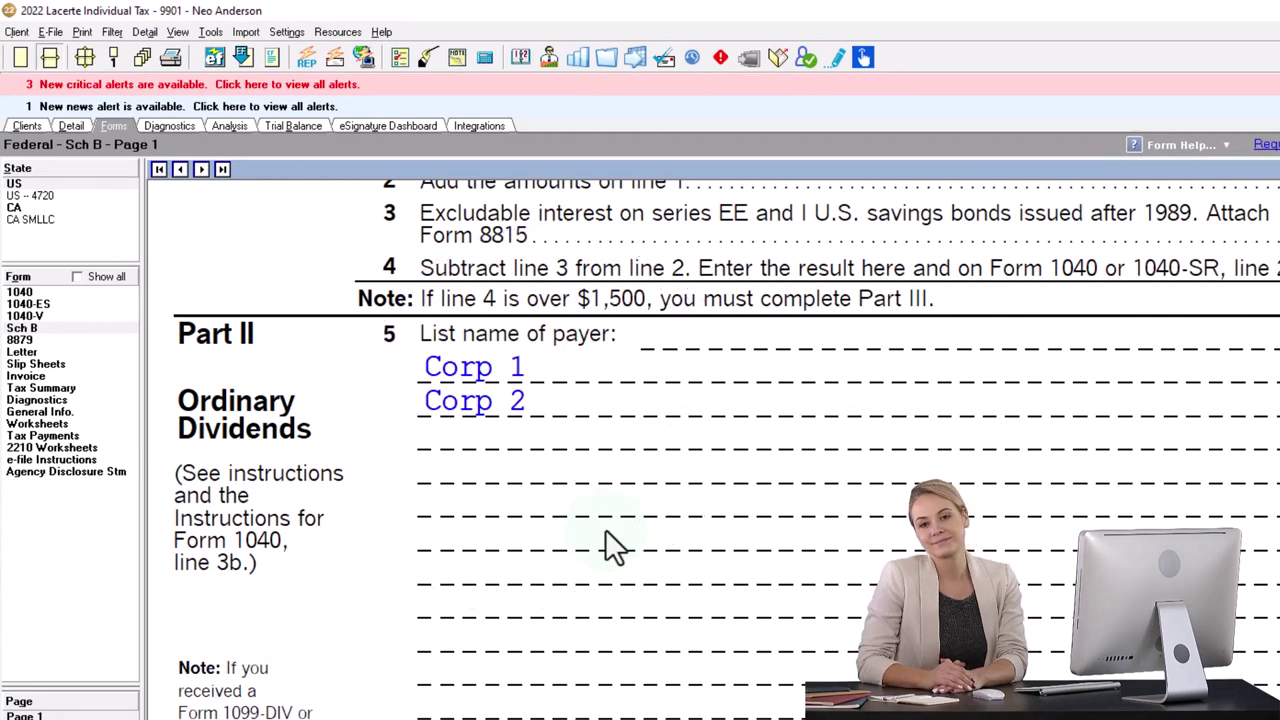
pyautogui.scroll(-3, 605, 530)
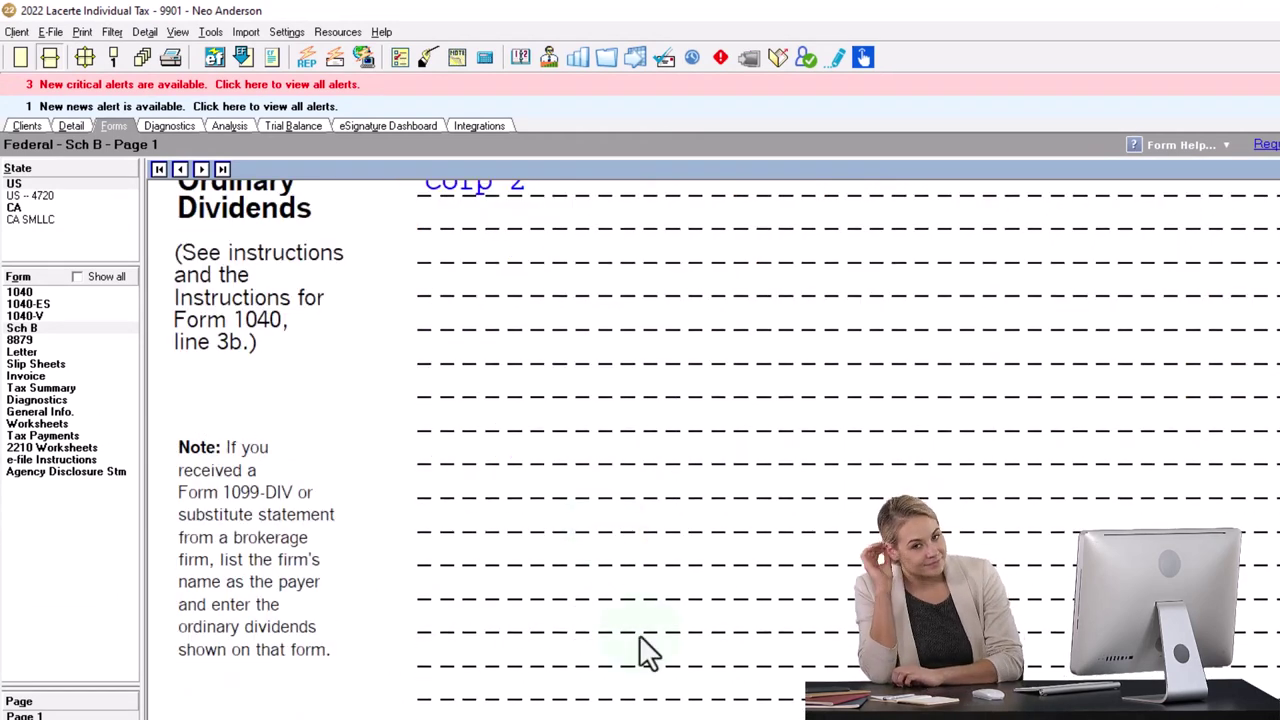
pyautogui.click(19, 291)
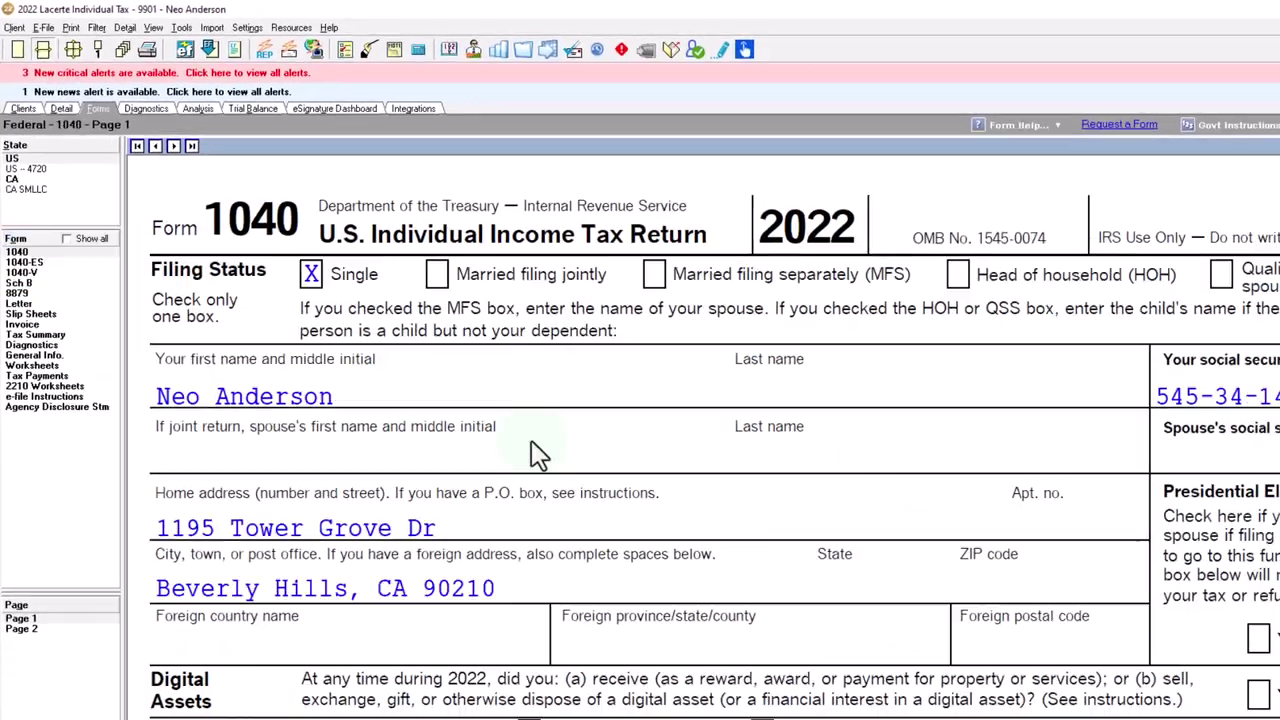
pyautogui.scroll(-12, 601, 488)
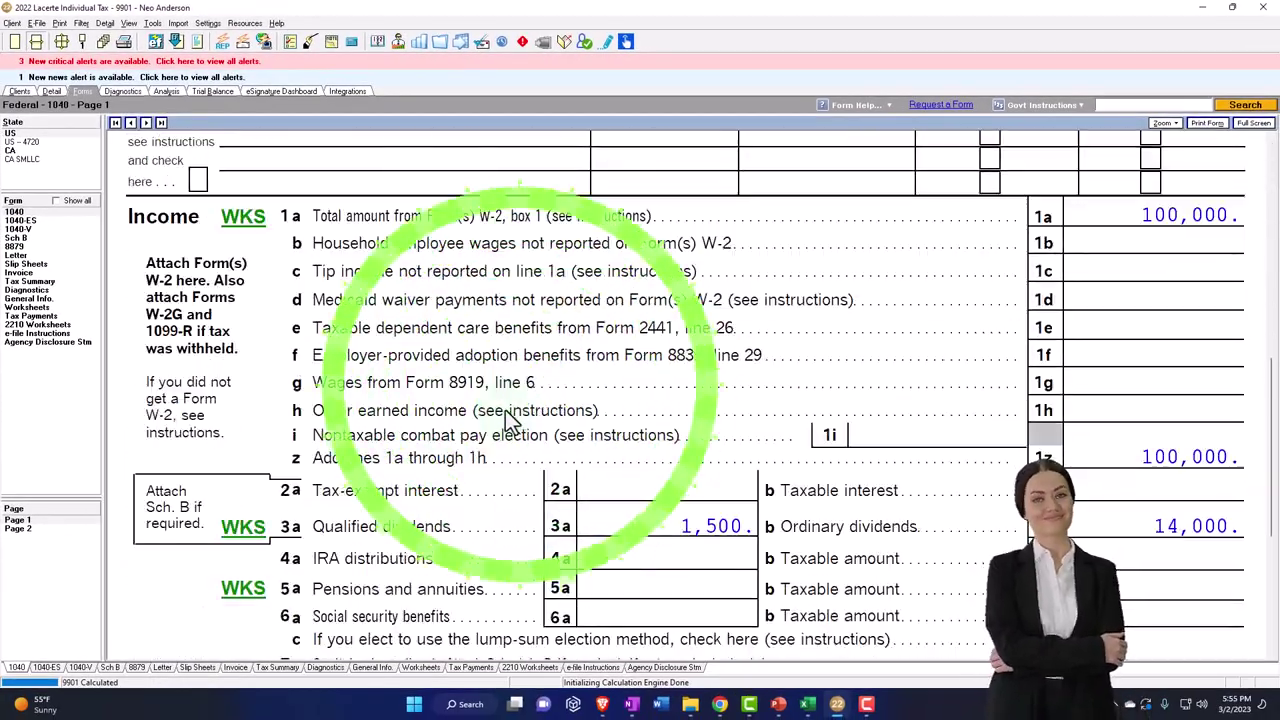
pyautogui.scroll(-1, 510, 418)
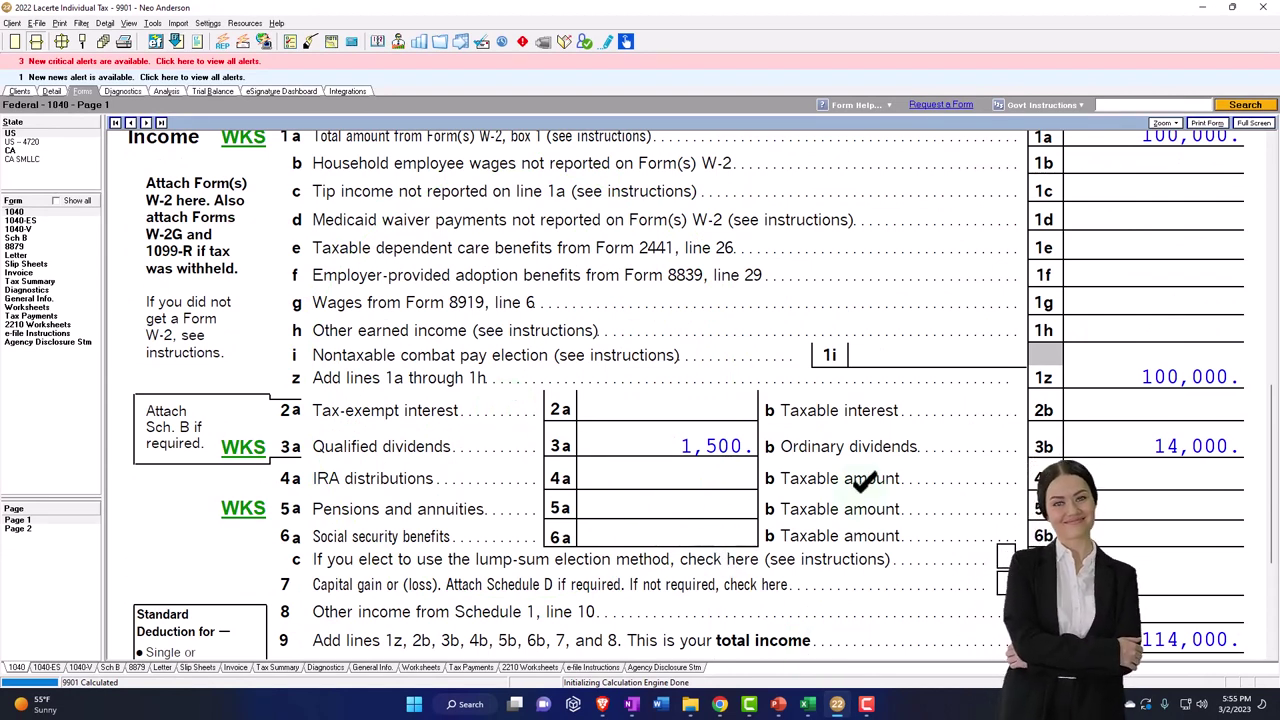
# - Switch to Excel's Sch B Interest & Div sheet and enter the heading "Qualified" in E16 beside the Dividends table
pyautogui.click(808, 713)
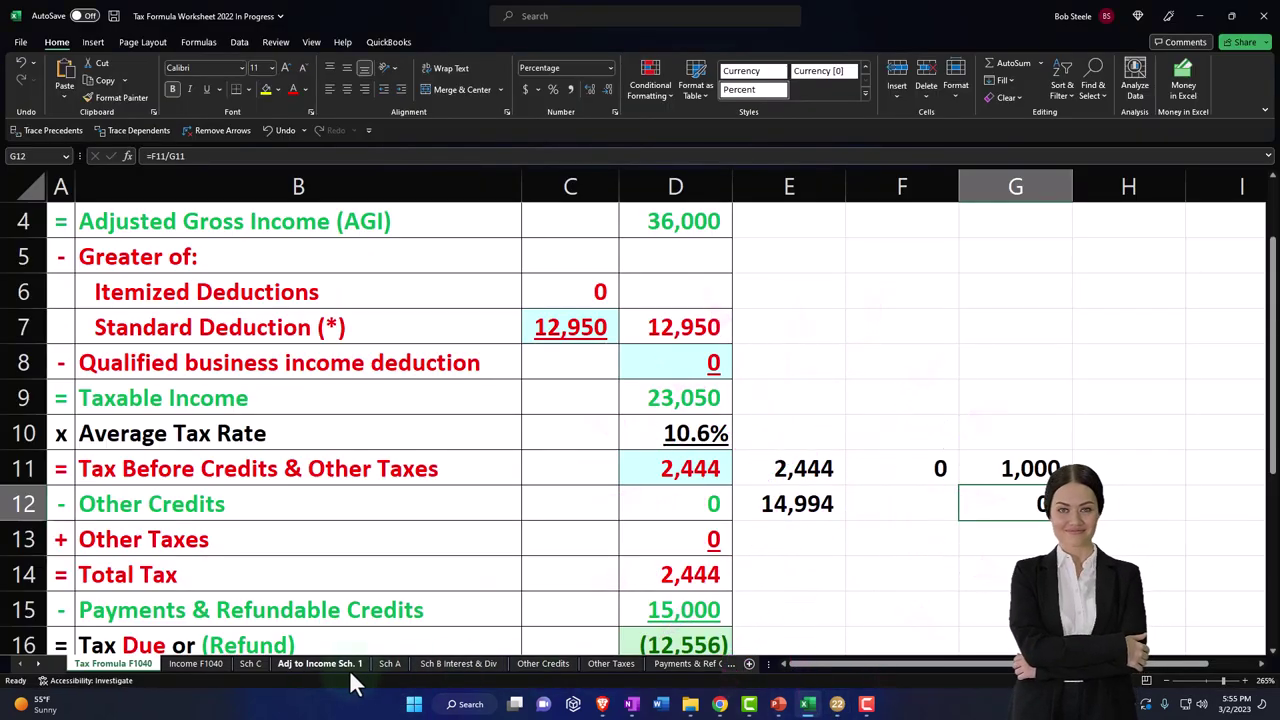
pyautogui.click(447, 667)
pyautogui.scroll(-2, 443, 506)
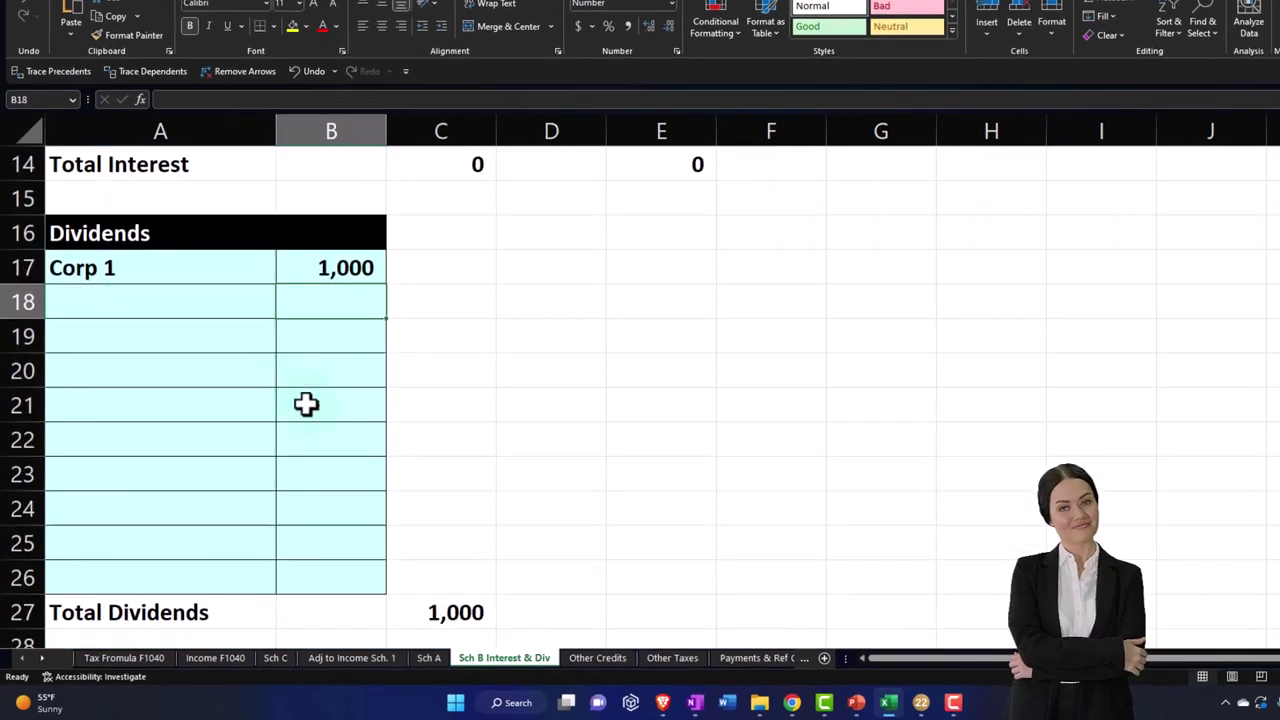
pyautogui.moveTo(140, 275); pyautogui.dragTo(330, 578)
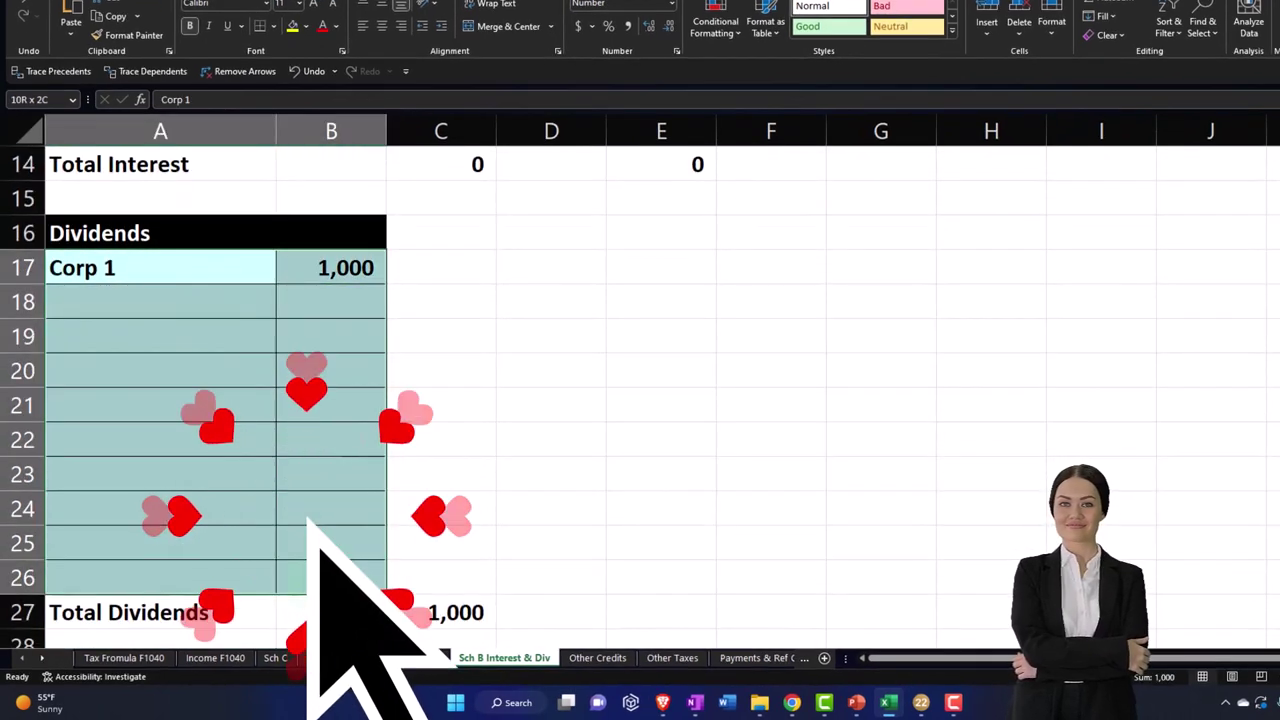
pyautogui.scroll(1, 691, 407)
pyautogui.click(655, 372)
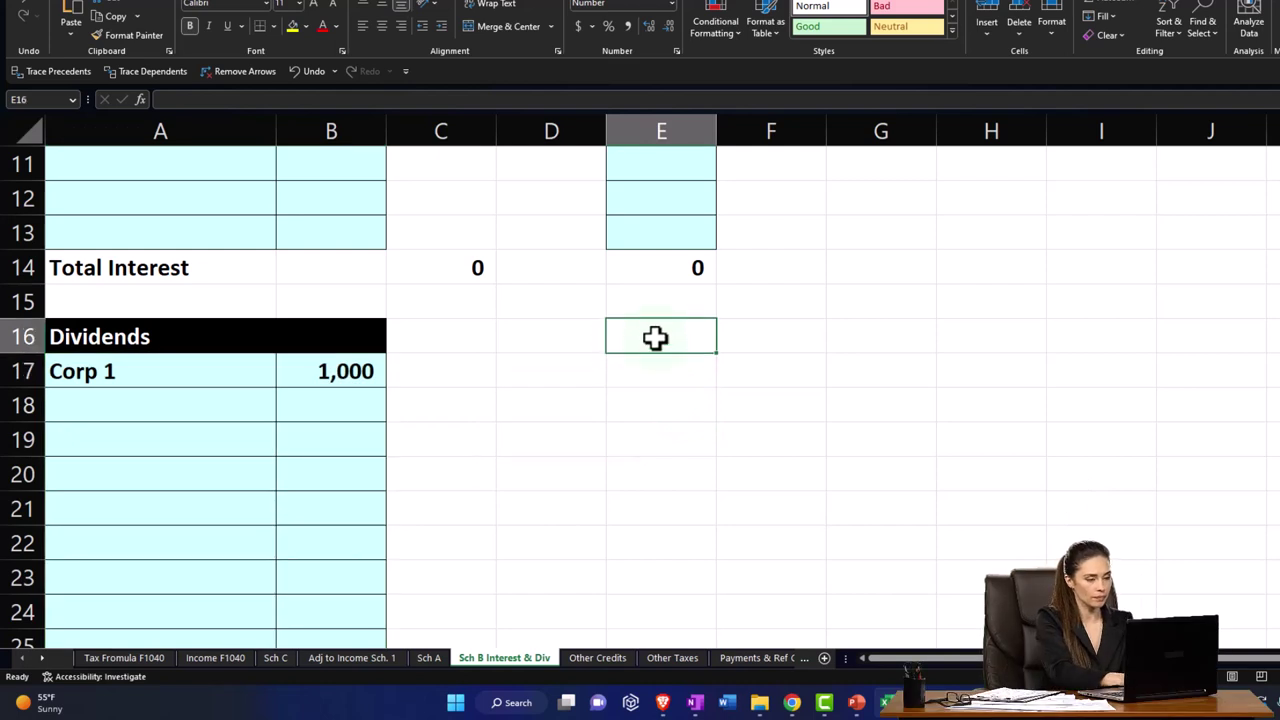
pyautogui.write('q')
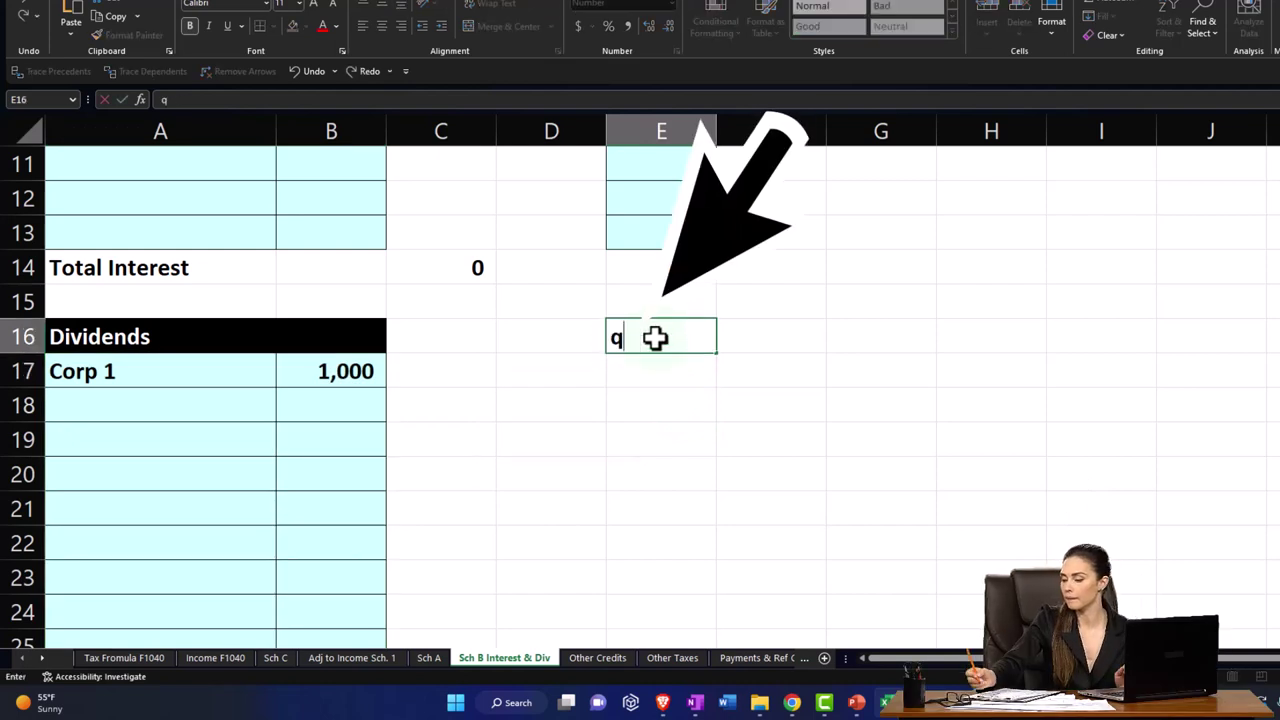
pyautogui.write('UALQualified')
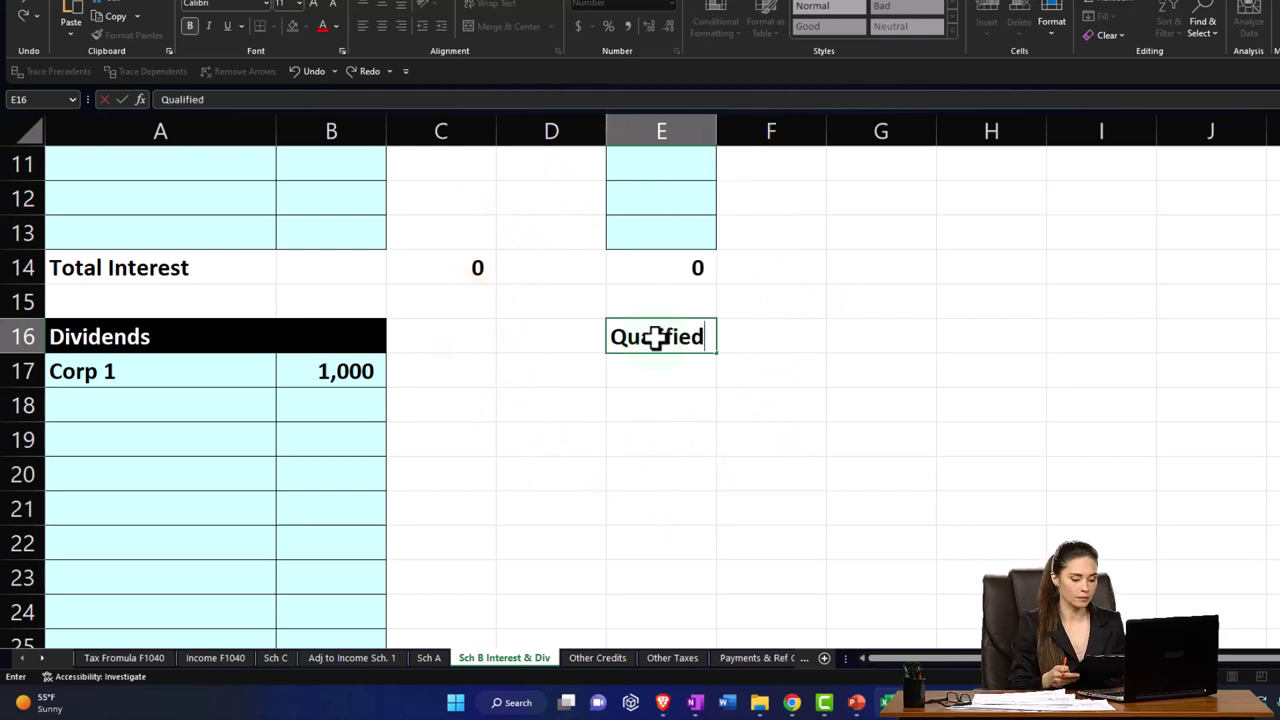
pyautogui.hotkey('ctrl', 'Return')
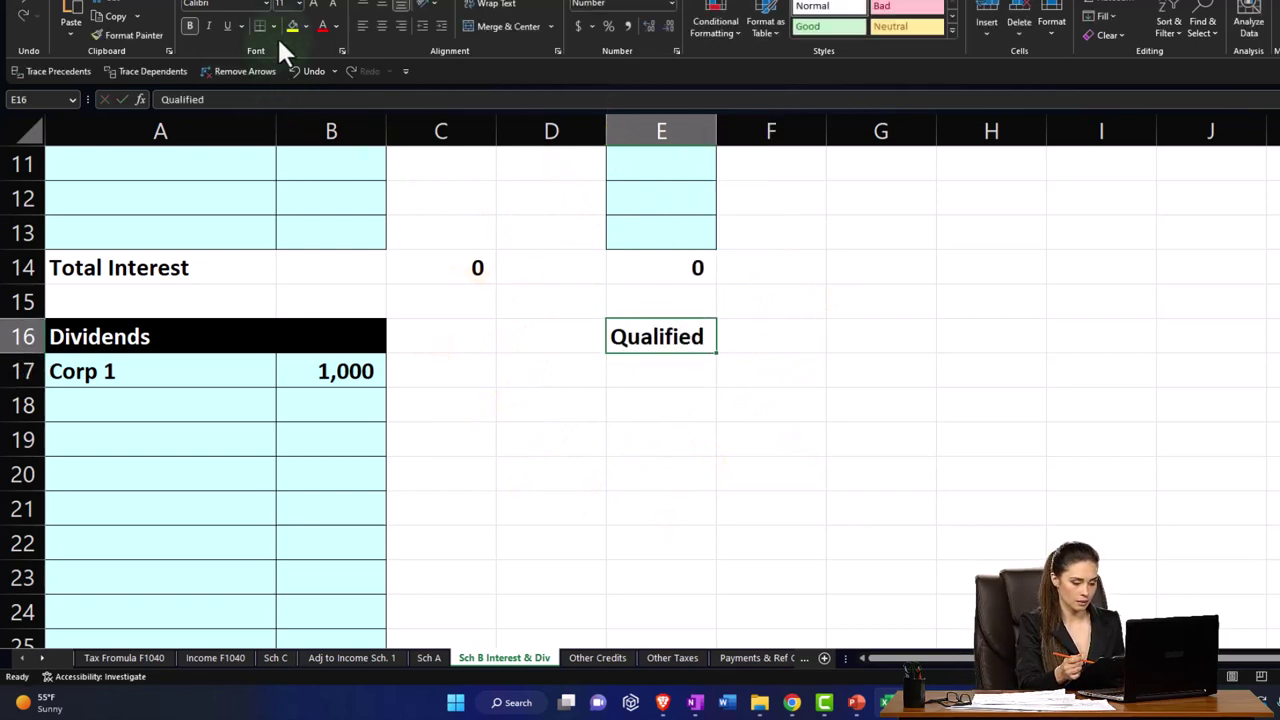
# - Format the Qualified heading in E16 with a black fill and white centered text
pyautogui.click(305, 27)
pyautogui.click(307, 65)
pyautogui.click(338, 26)
pyautogui.click(322, 86)
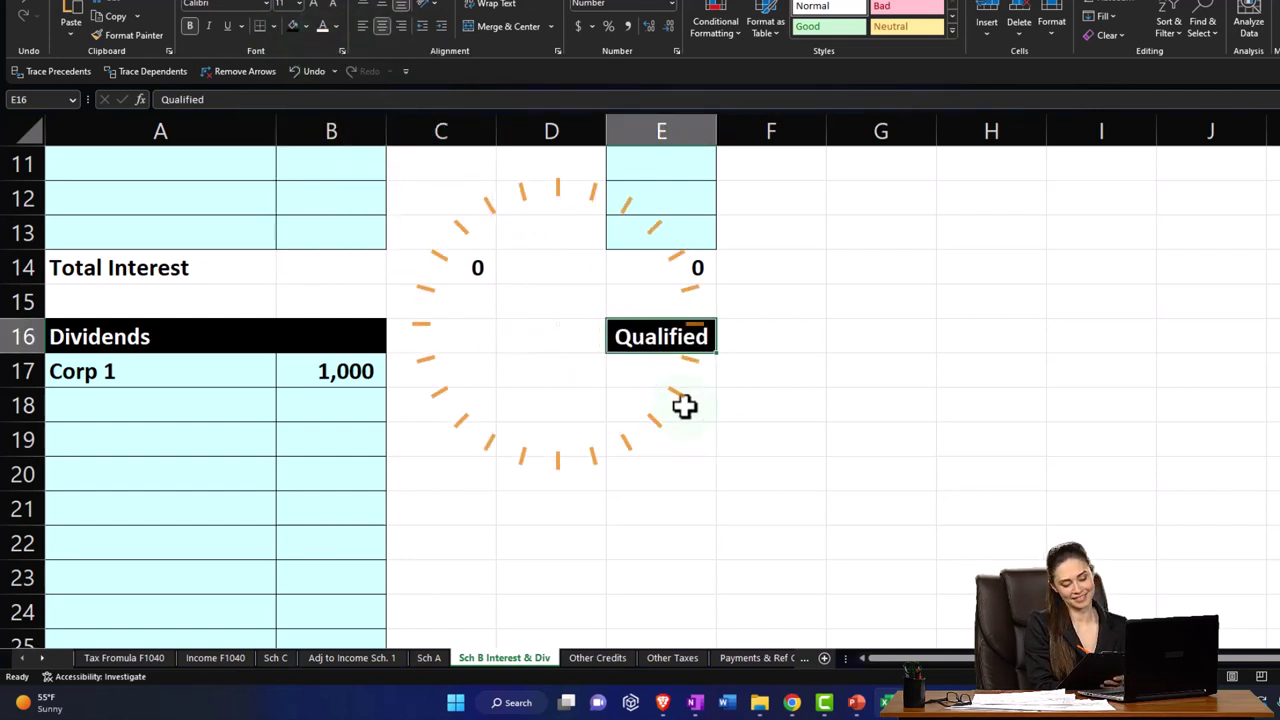
# - Apply all borders and the recent light blue fill to E17:E26 below the Qualified heading
pyautogui.moveTo(663, 371); pyautogui.dragTo(638, 467)
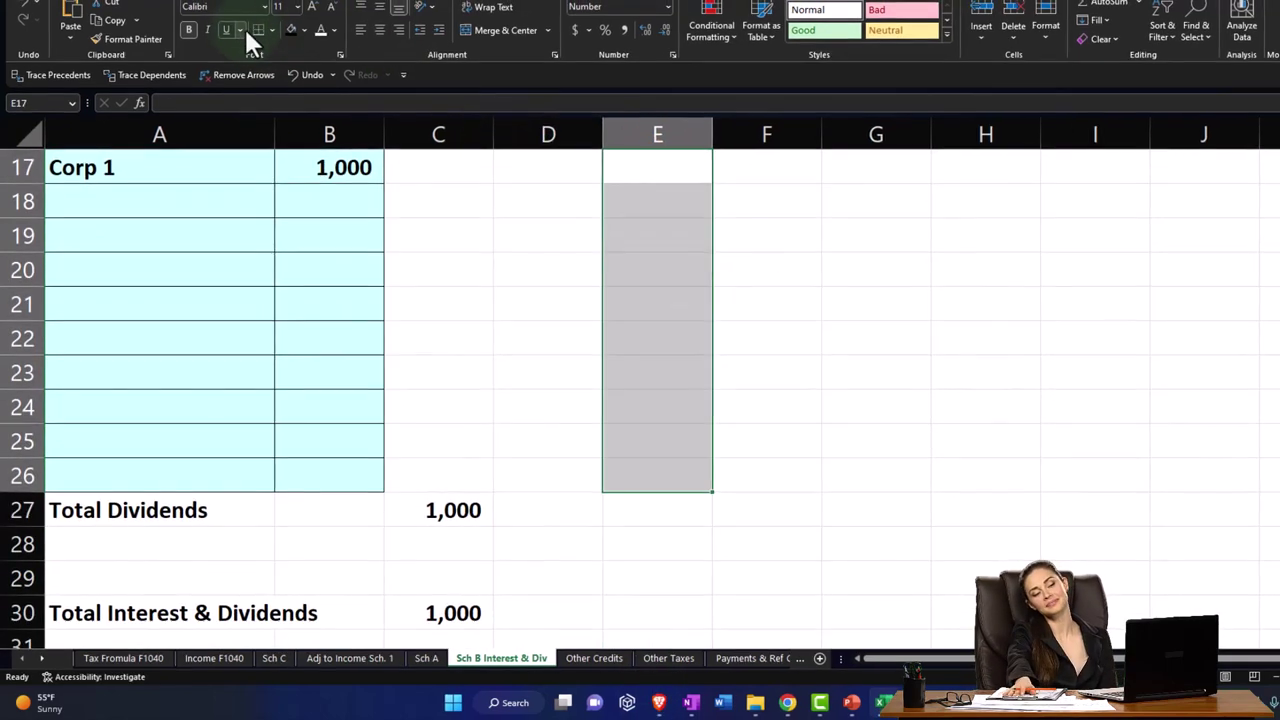
pyautogui.click(268, 30)
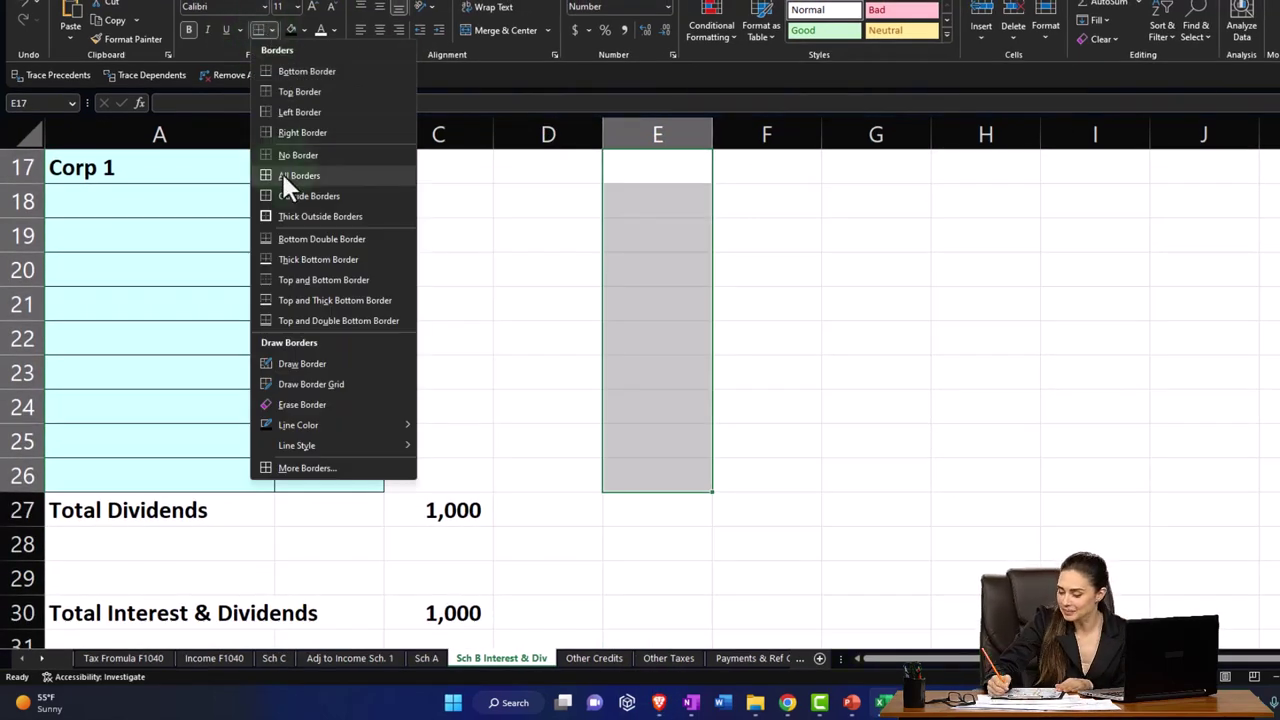
pyautogui.click(281, 170)
pyautogui.click(305, 29)
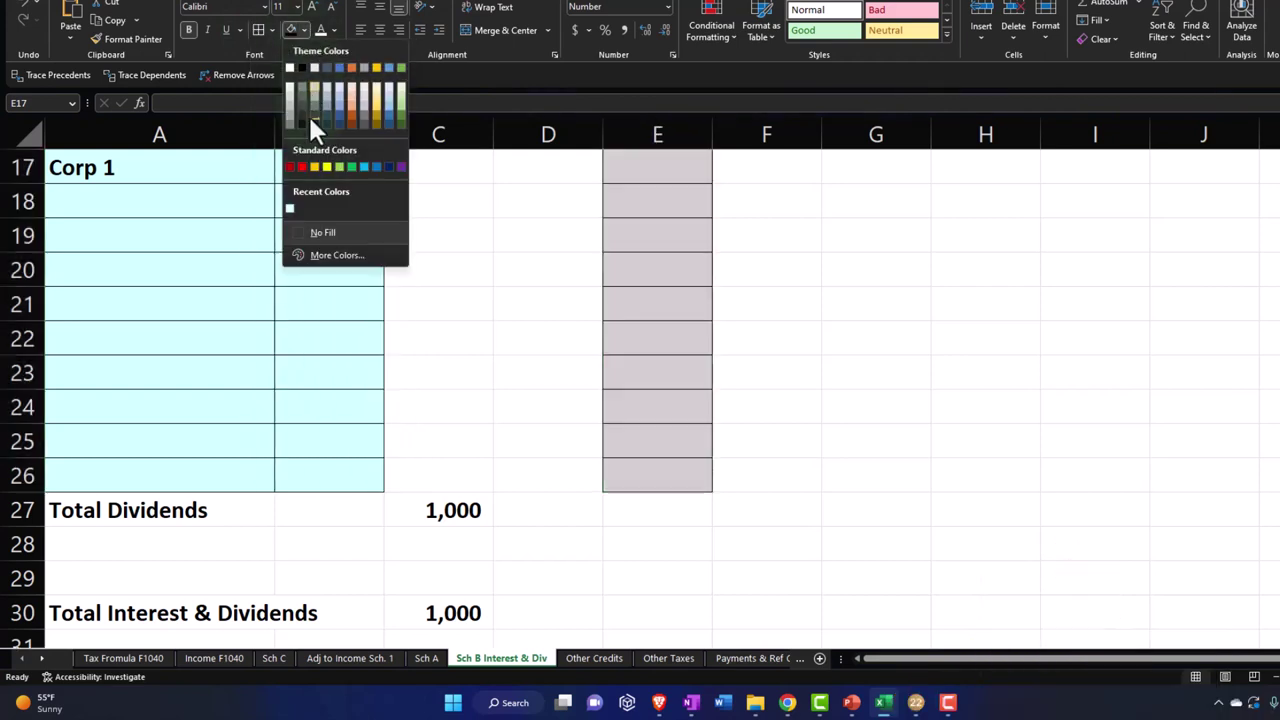
pyautogui.click(291, 205)
pyautogui.click(314, 363)
# - Set Corp 1's qualified dividends in E17 to 1,000
pyautogui.scroll(2, 314, 363)
pyautogui.click(676, 371)
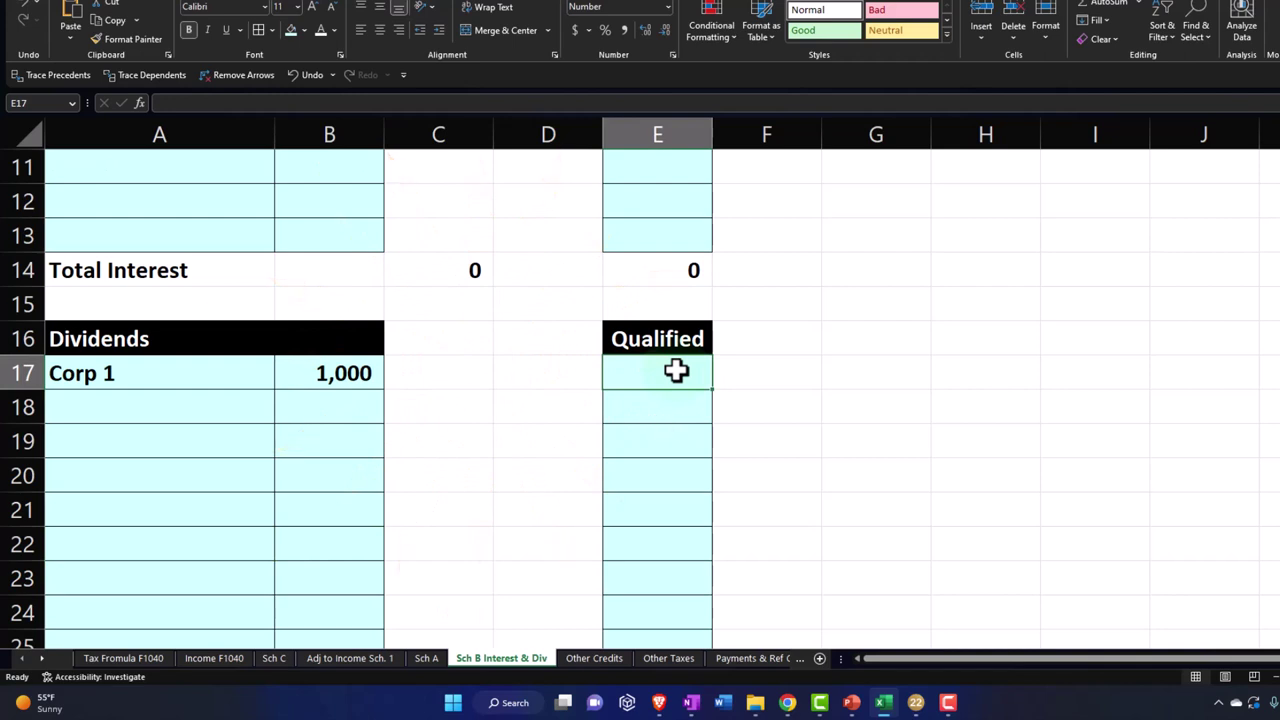
pyautogui.write('200')
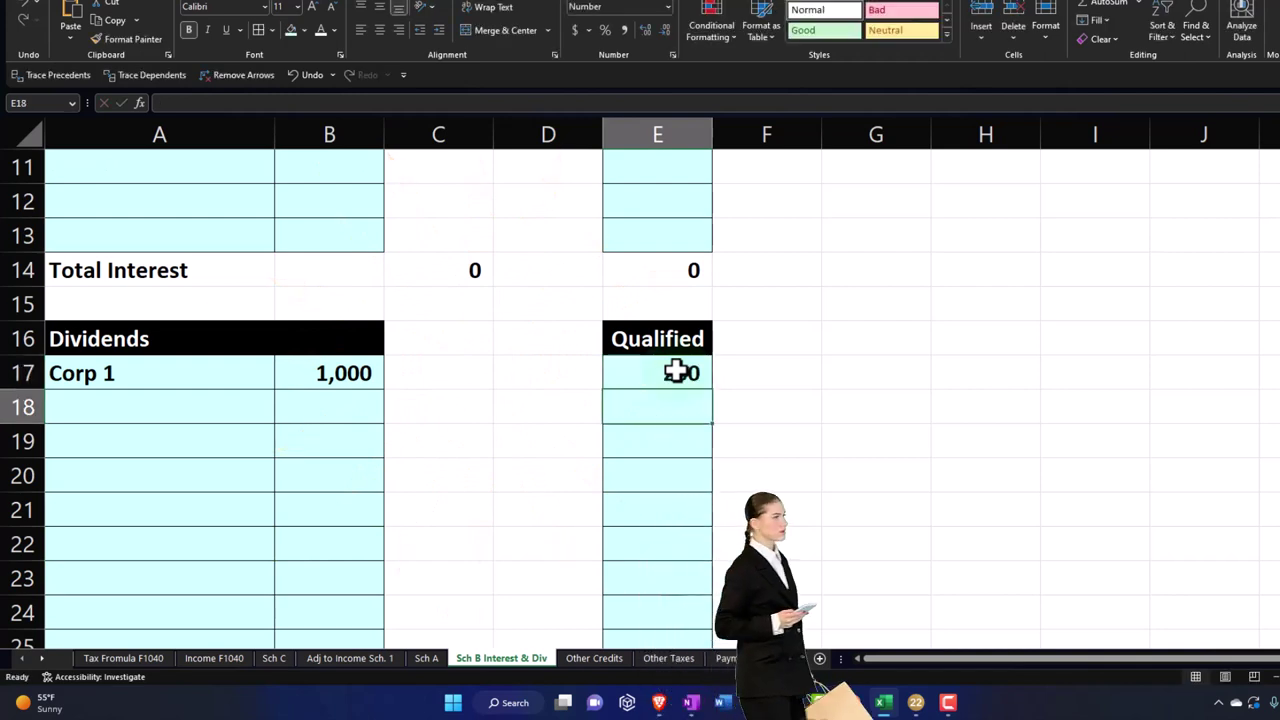
pyautogui.hotkey('ctrl', 'z')
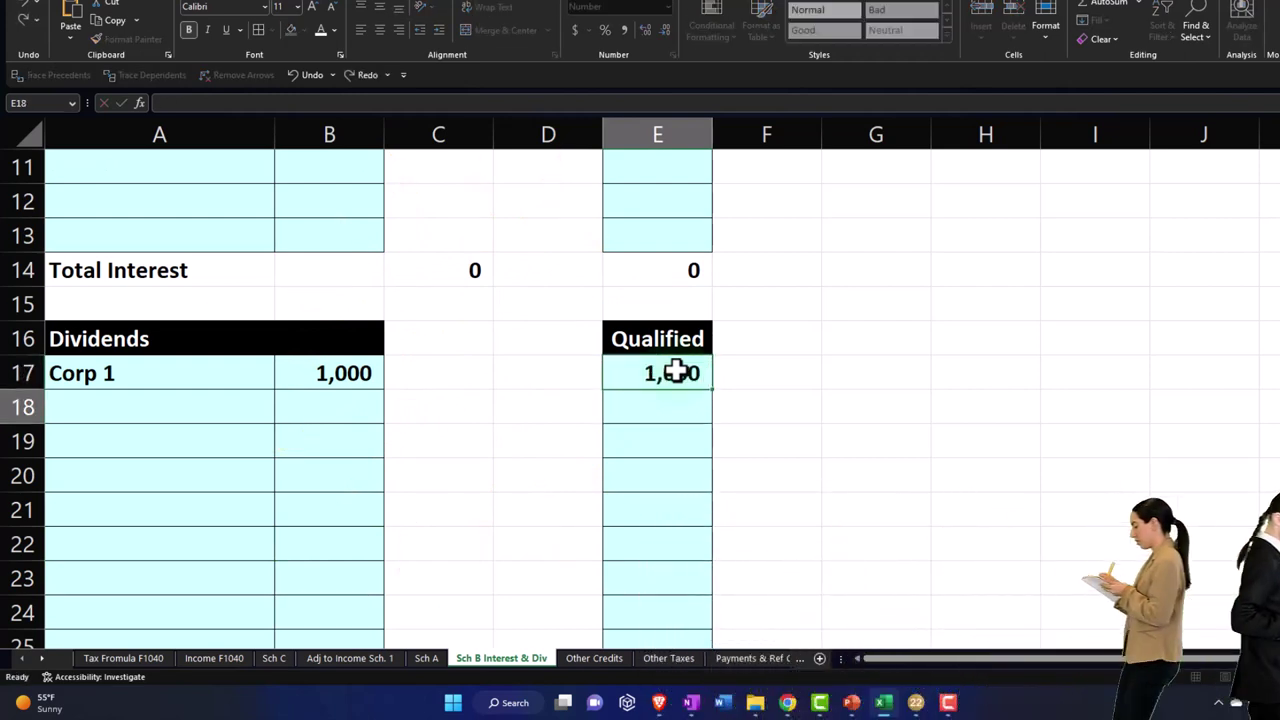
# - Run a spelling check on the Qualified heading and amount in E16:E17
pyautogui.moveTo(666, 341); pyautogui.dragTo(666, 372)
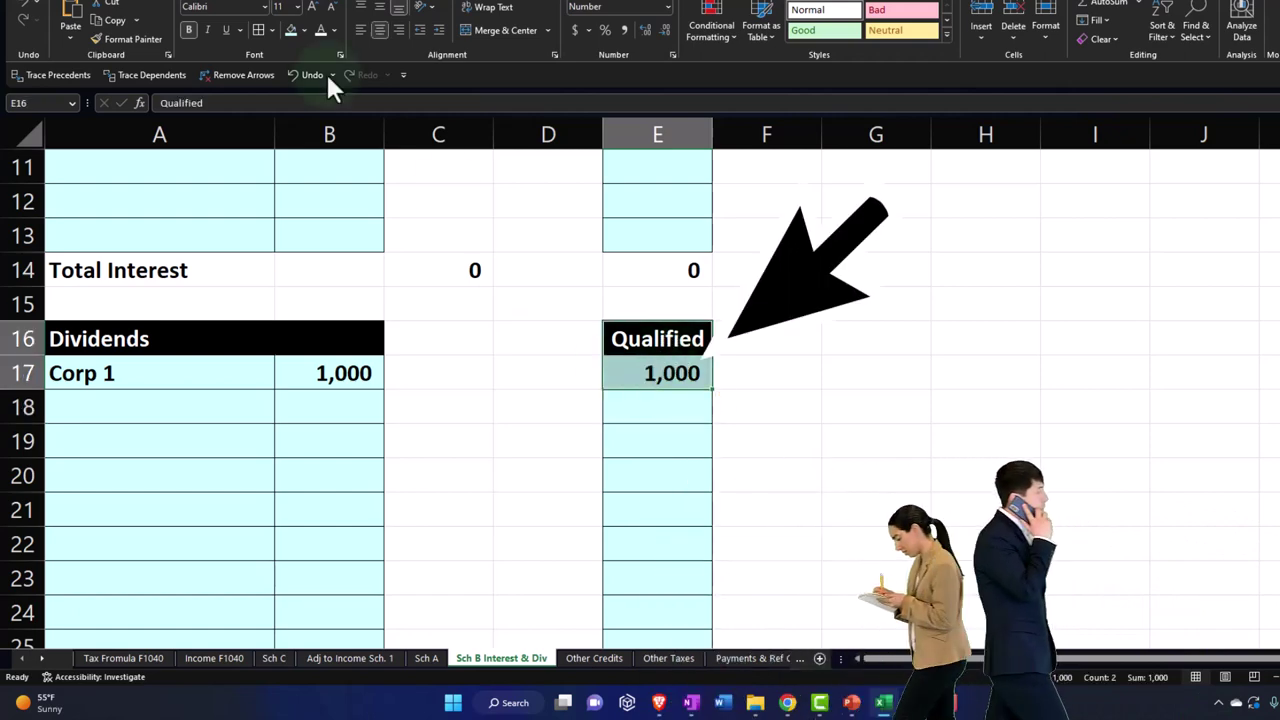
pyautogui.click(400, 1)
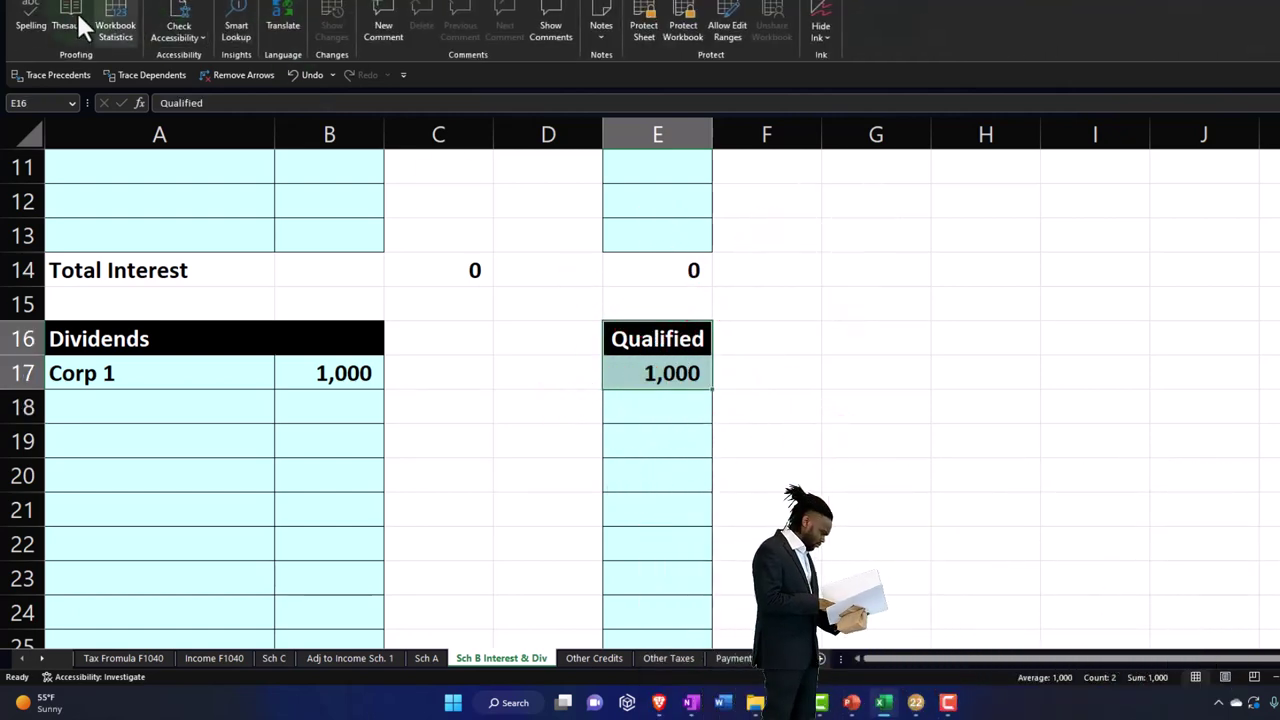
pyautogui.click(28, 22)
pyautogui.click(699, 357)
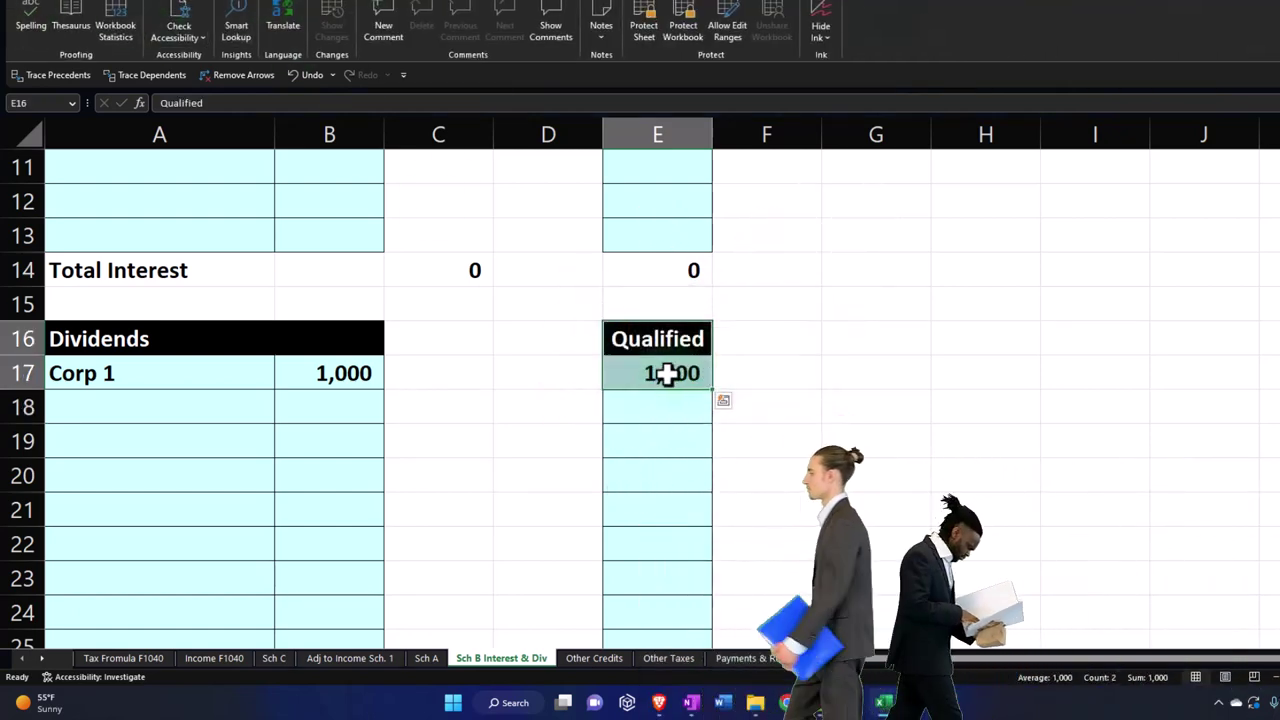
pyautogui.click(438, 509)
# - Return to Excel's Tax Formula sheet, then switch to Lacerte and set Corp 2's total capital gain distributions to 300
pyautogui.click(141, 657)
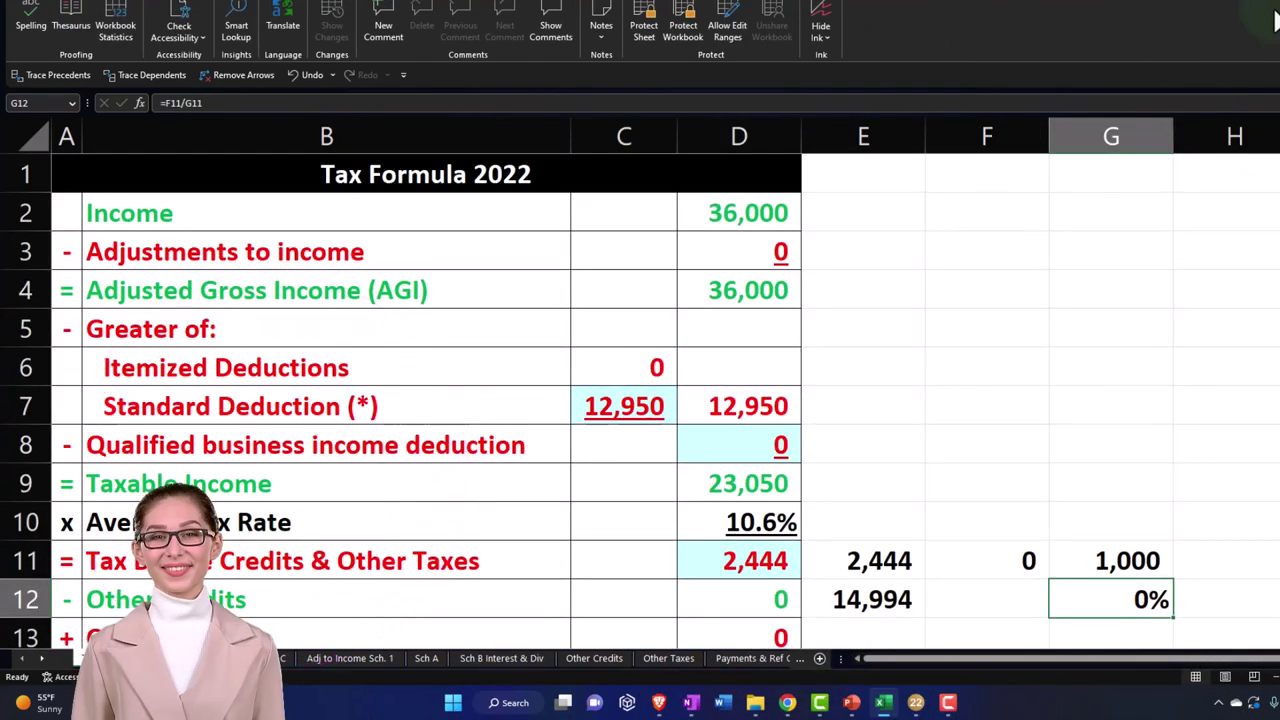
pyautogui.click(918, 705)
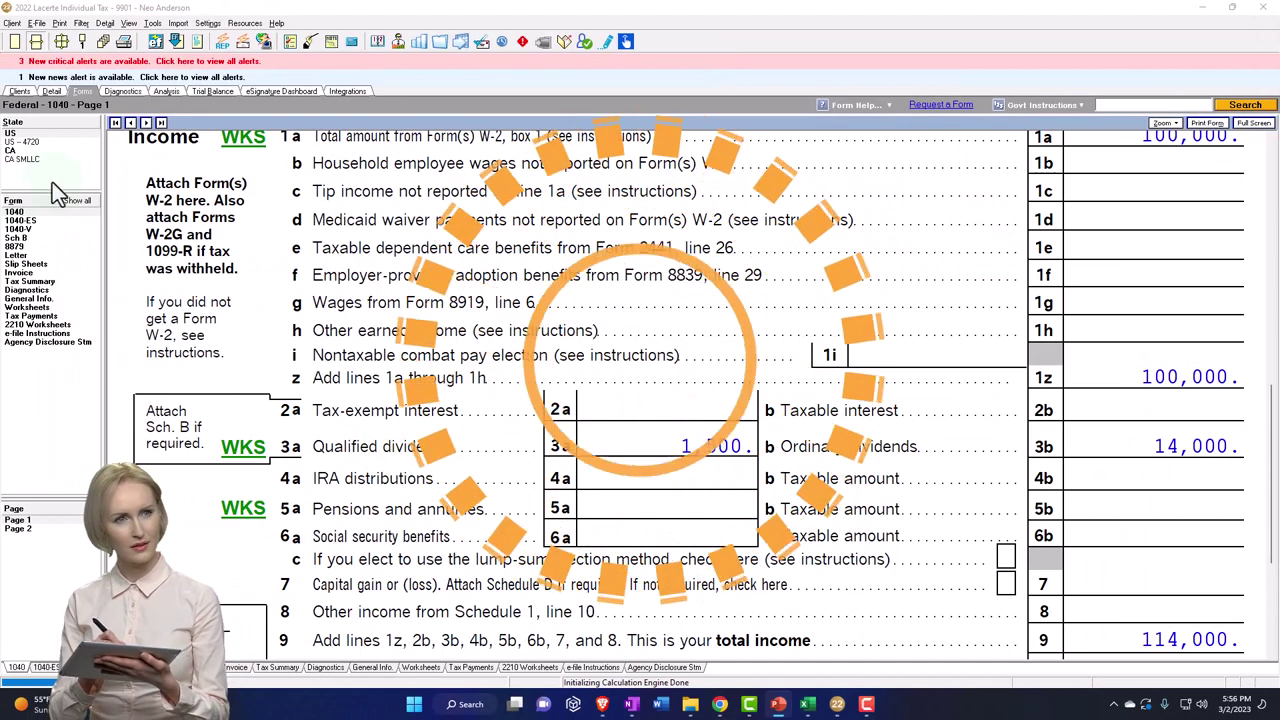
pyautogui.click(52, 91)
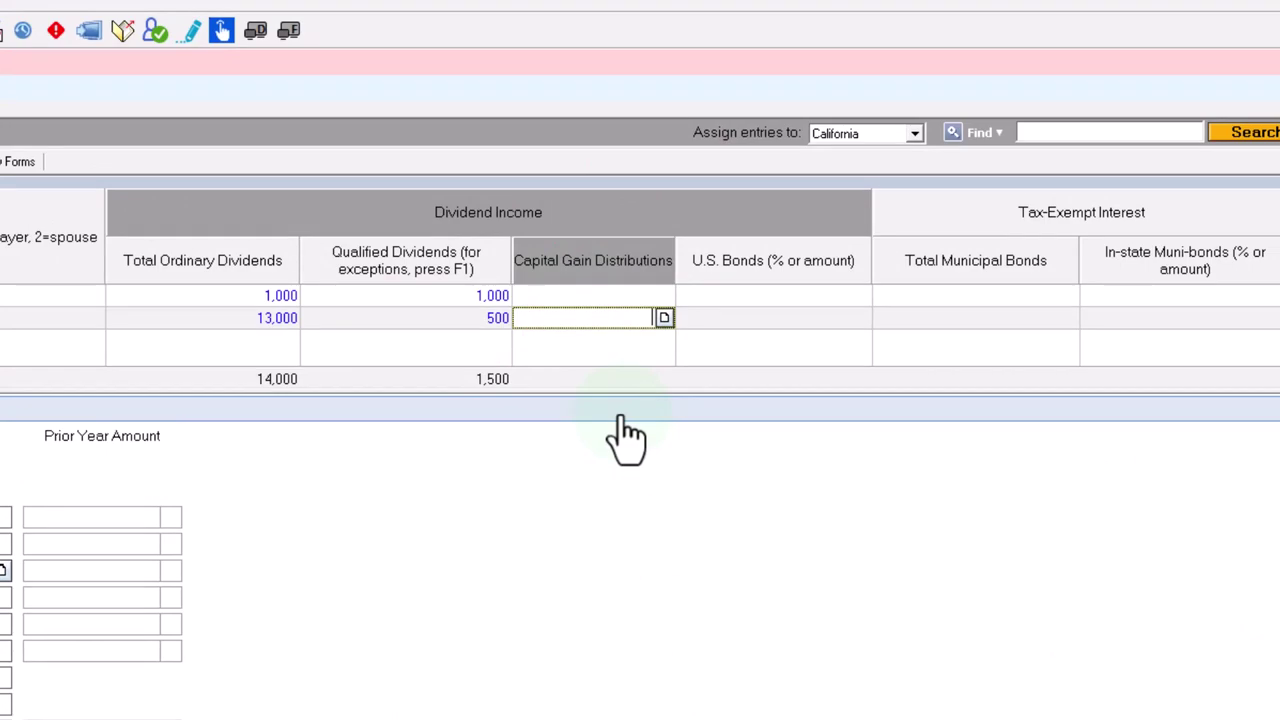
pyautogui.write('300')
pyautogui.press('Tab')
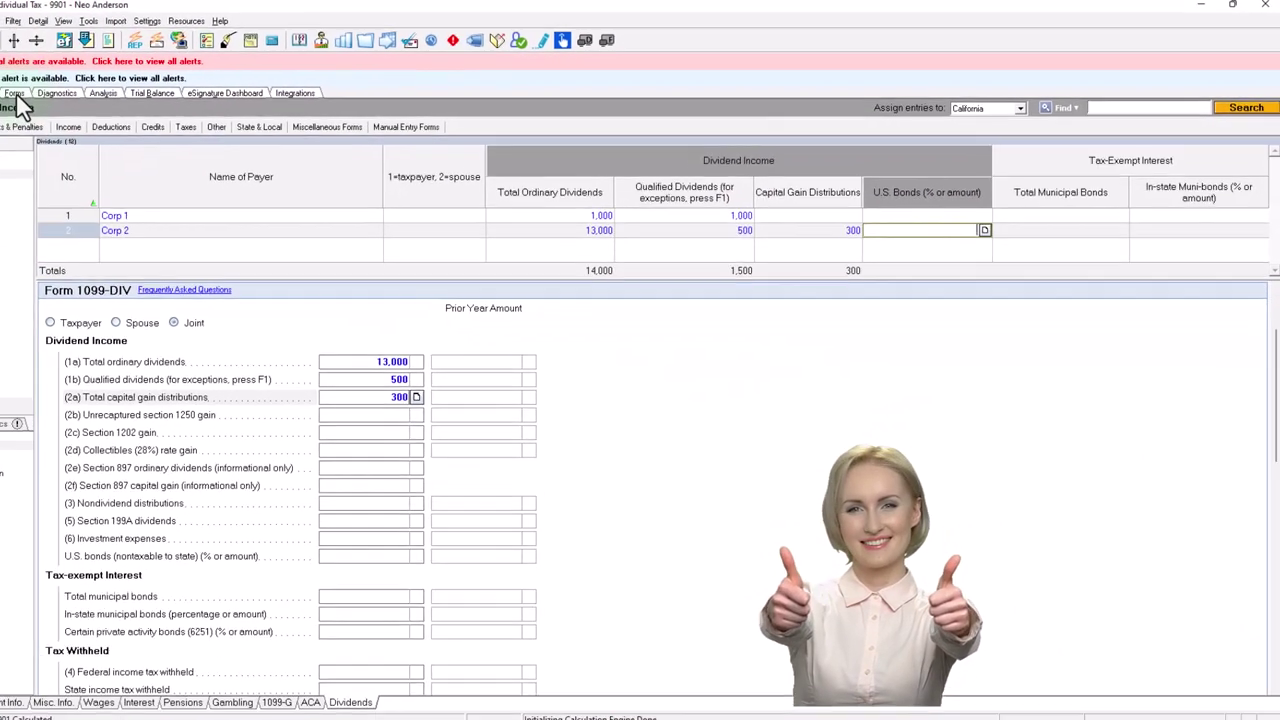
# - Review the capital gain on Form 1040 page 1, line 7, and the resulting tax on page 2
pyautogui.click(82, 91)
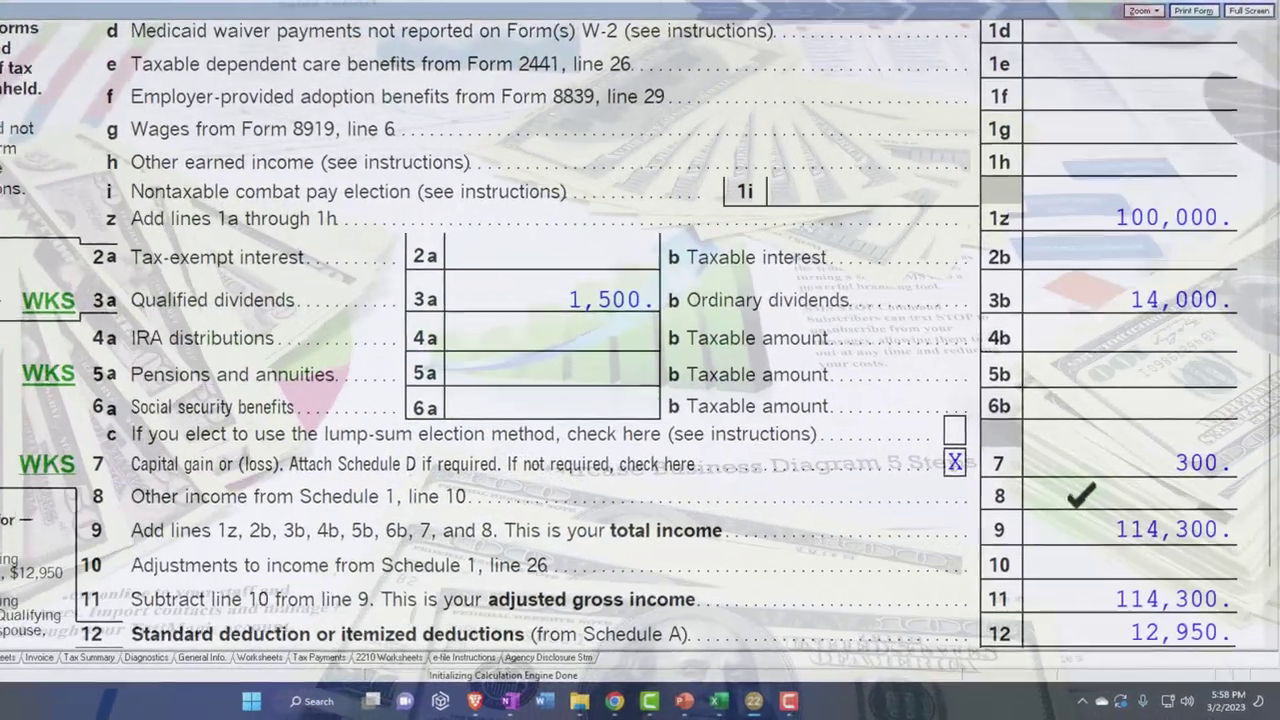
pyautogui.click(974, 439)
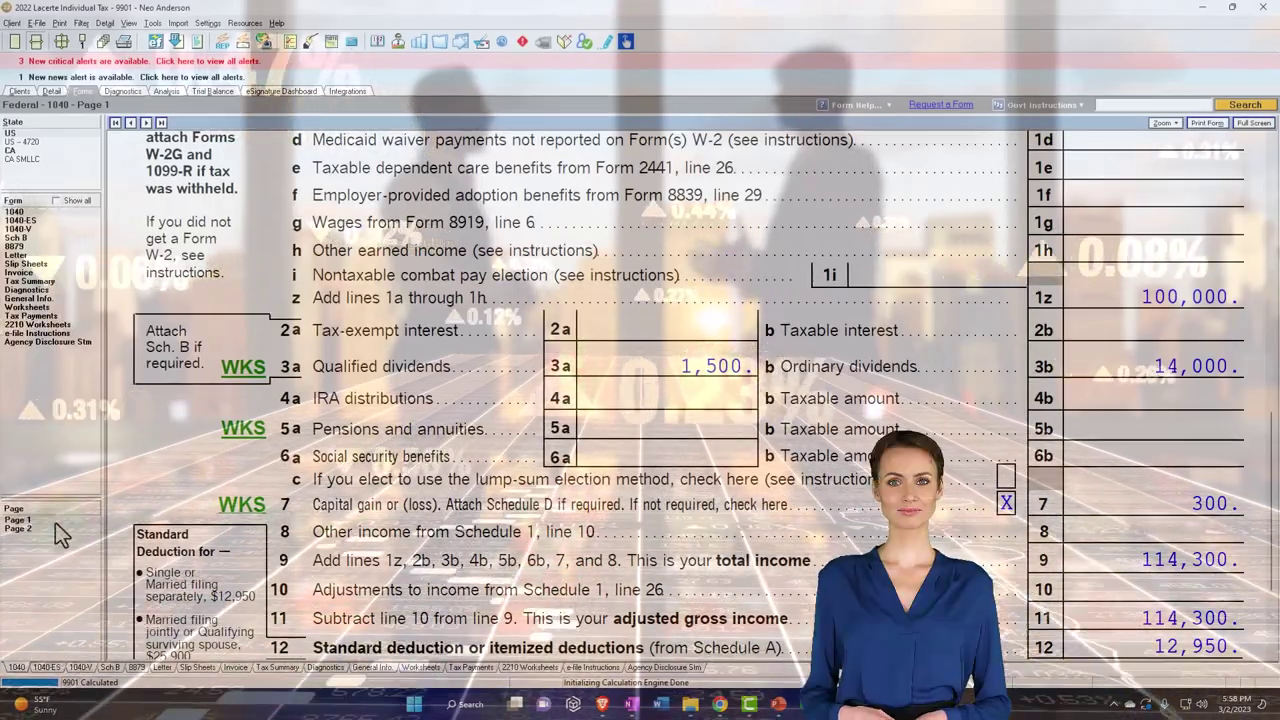
pyautogui.click(17, 528)
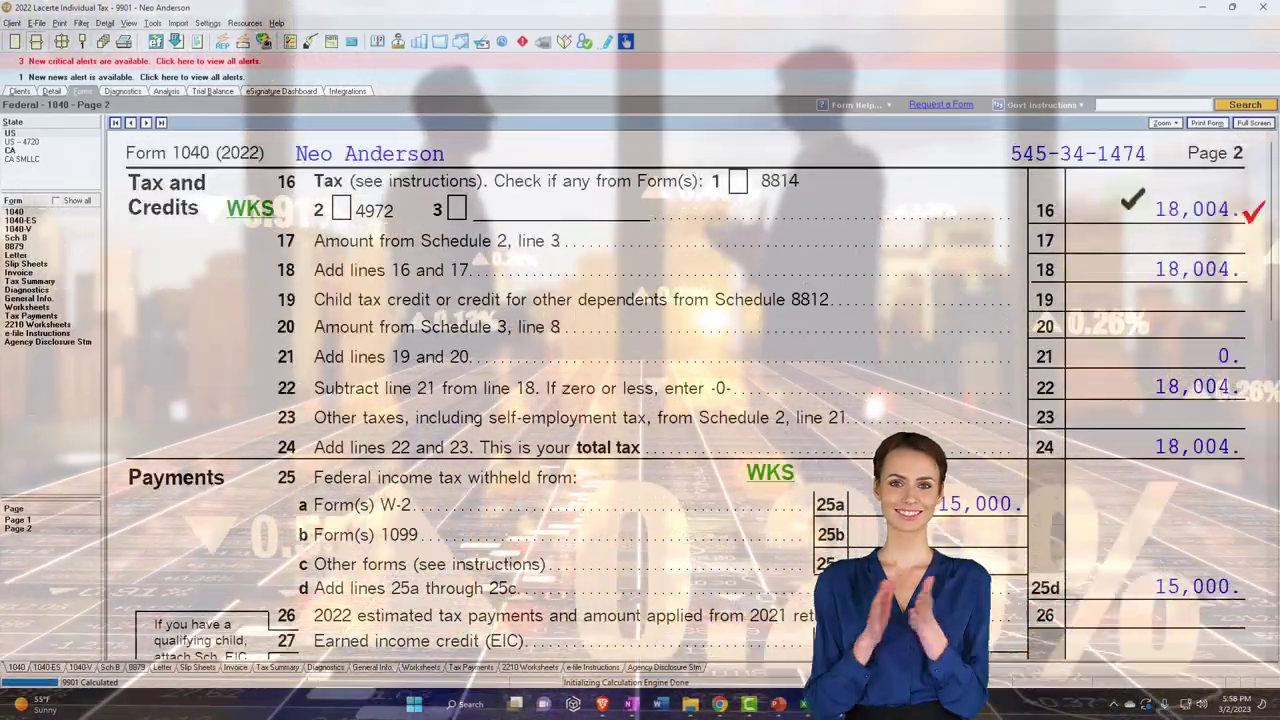